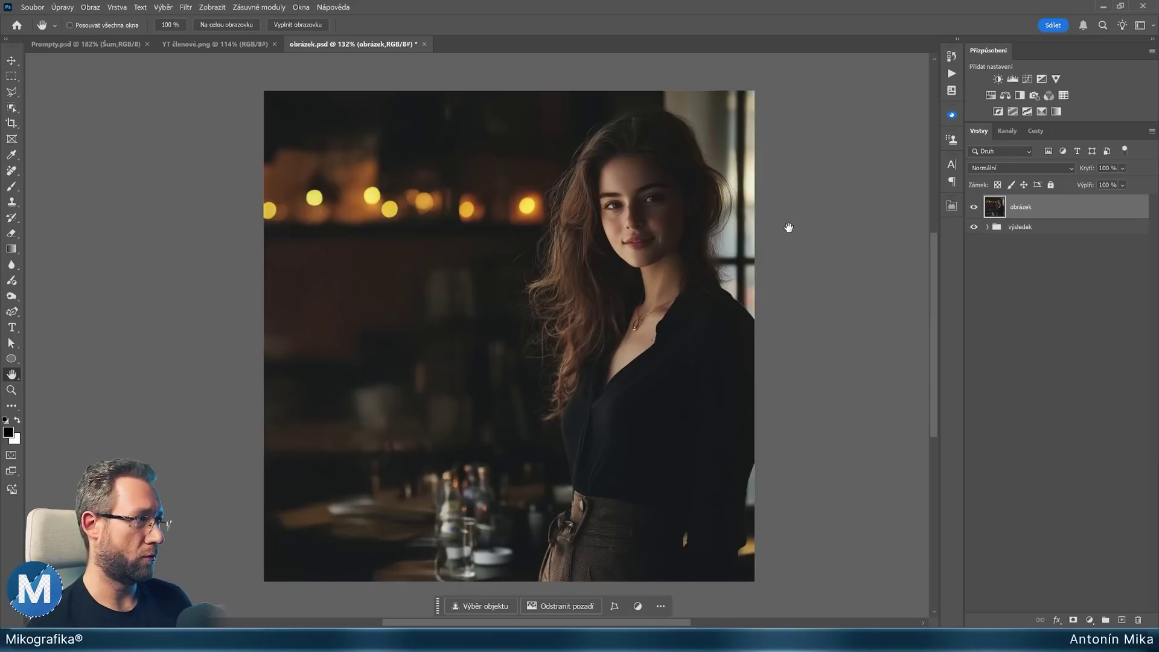
Compare the light-ray result with the original photo, then view the Prompty document's prompts.
{"action": "left_click", "coordinate": [973, 227]}
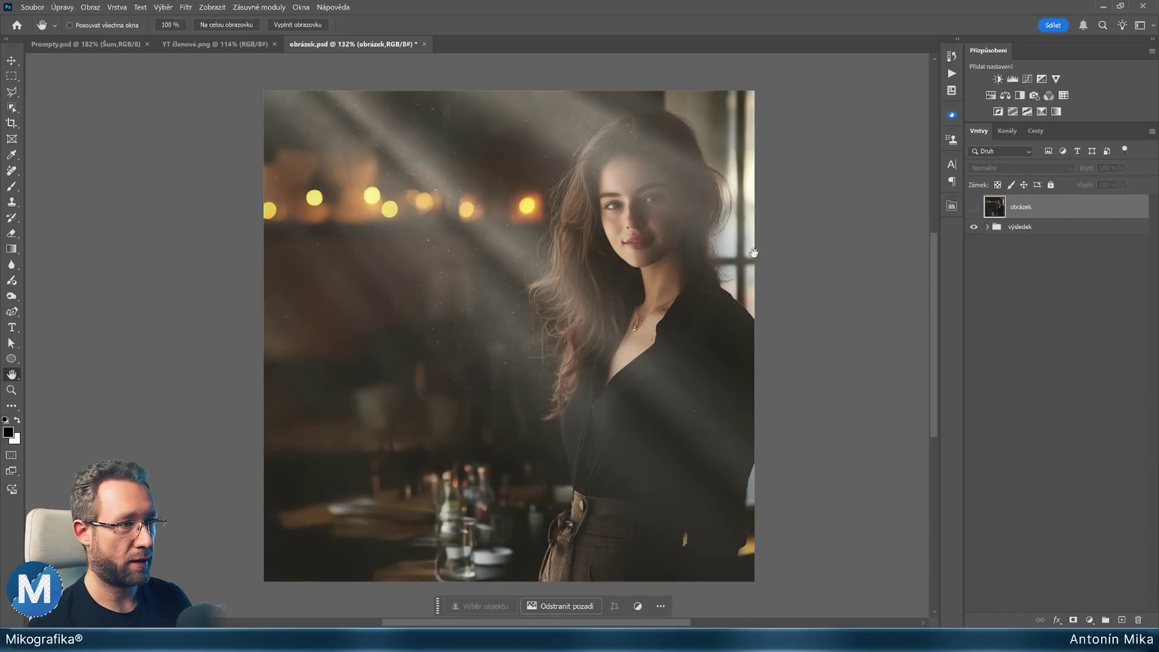
{"action": "left_click", "coordinate": [974, 206]}
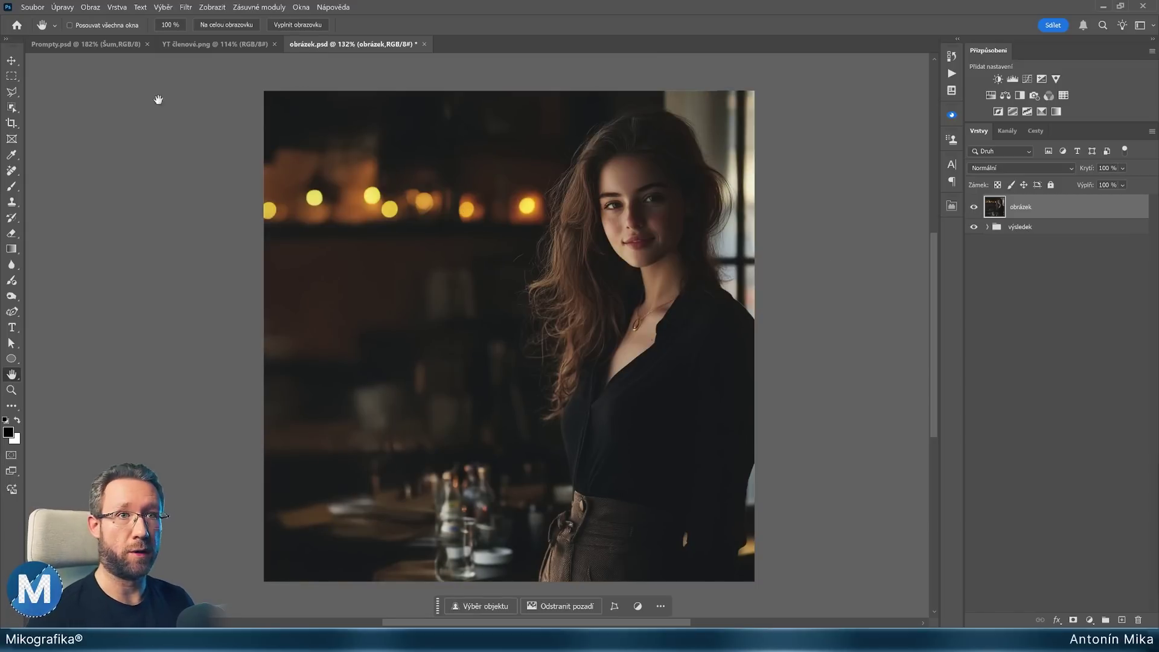
{"action": "left_click", "coordinate": [73, 45]}
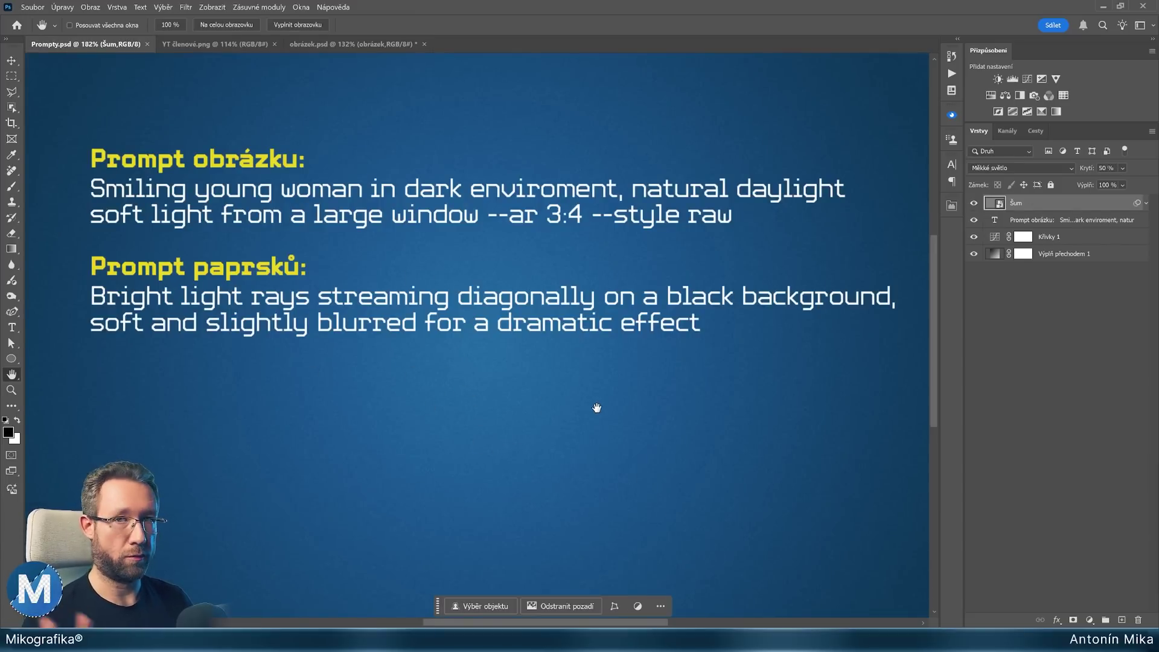
Glance back at the obrázek portrait, then switch over to Midjourney in the browser.
{"action": "key", "text": "ctrl+shift+Tab"}
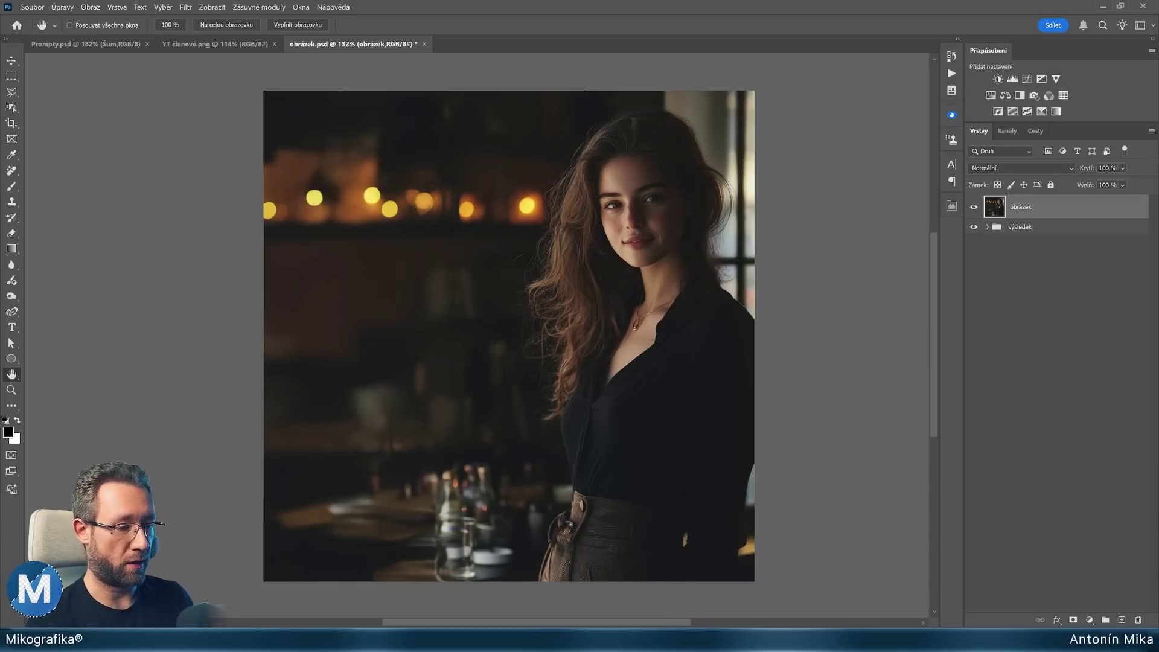
{"action": "key", "text": "alt+Tab"}
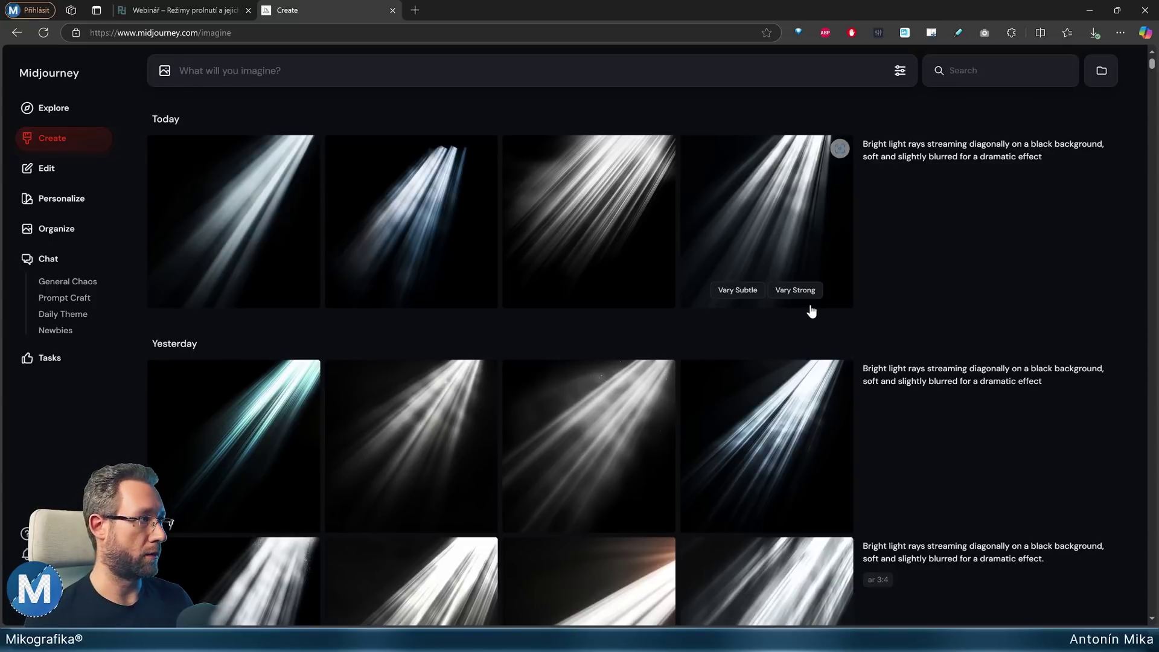
Open one of yesterday's Midjourney light-ray images full-size, then minimize the browser back to Photoshop.
{"action": "scroll", "coordinate": [688, 352], "scroll_direction": "down", "scroll_amount": 2}
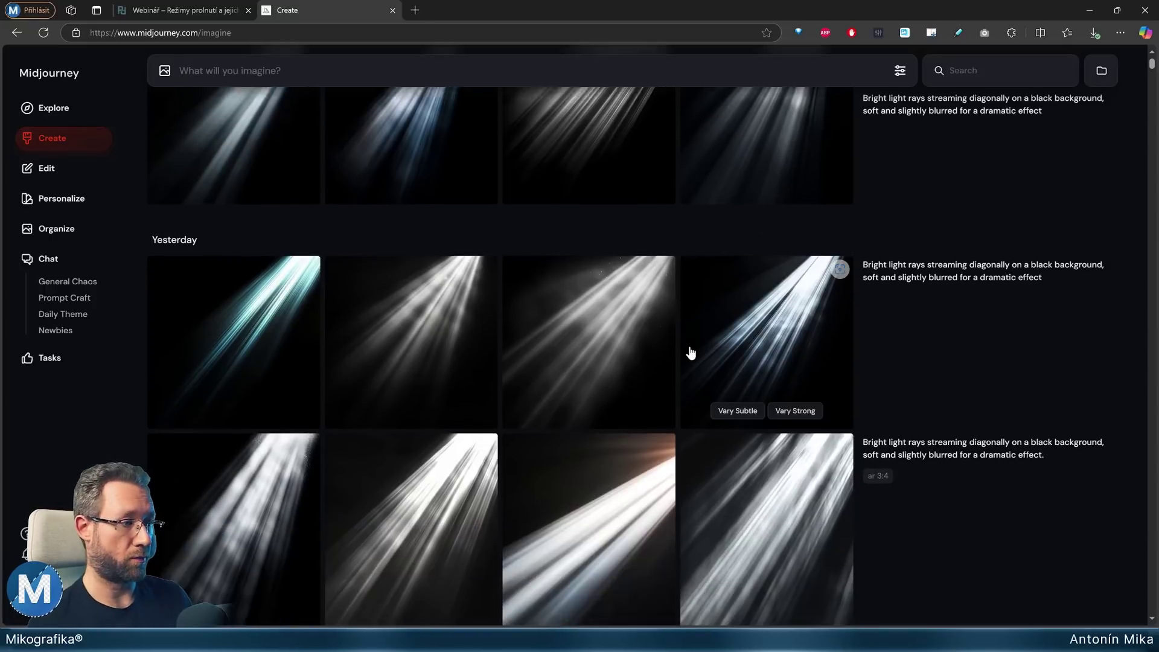
{"action": "scroll", "coordinate": [688, 353], "scroll_direction": "down", "scroll_amount": 2}
{"action": "scroll", "coordinate": [686, 350], "scroll_direction": "up", "scroll_amount": 4}
{"action": "mouse_move", "coordinate": [589, 446]}
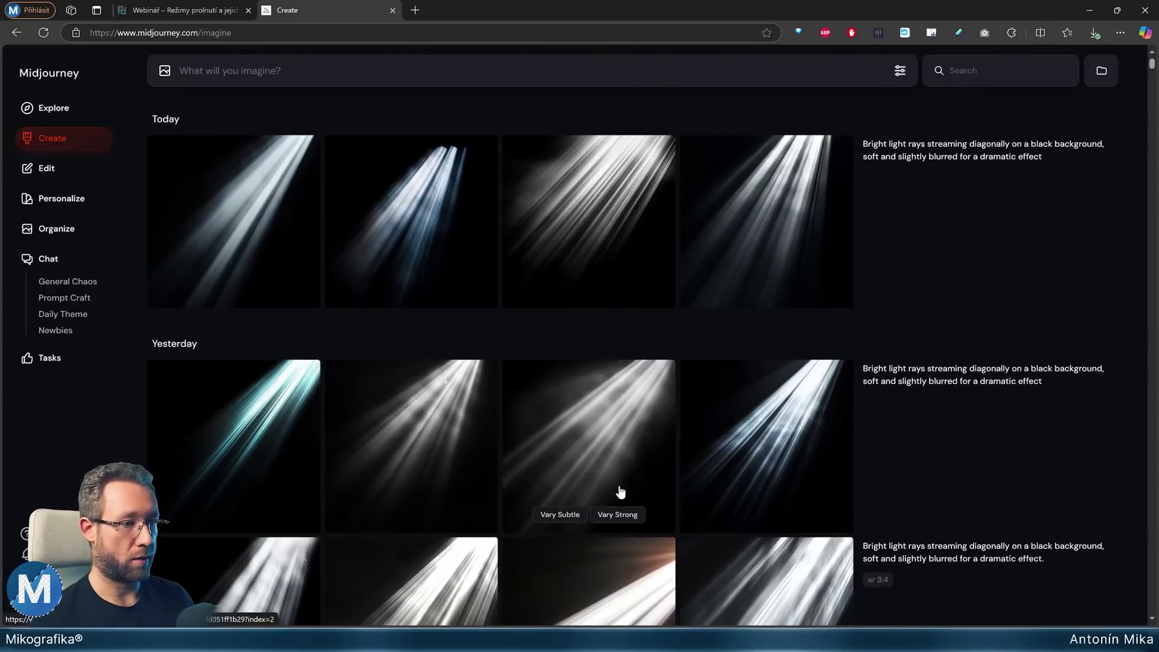
{"action": "left_click", "coordinate": [600, 422]}
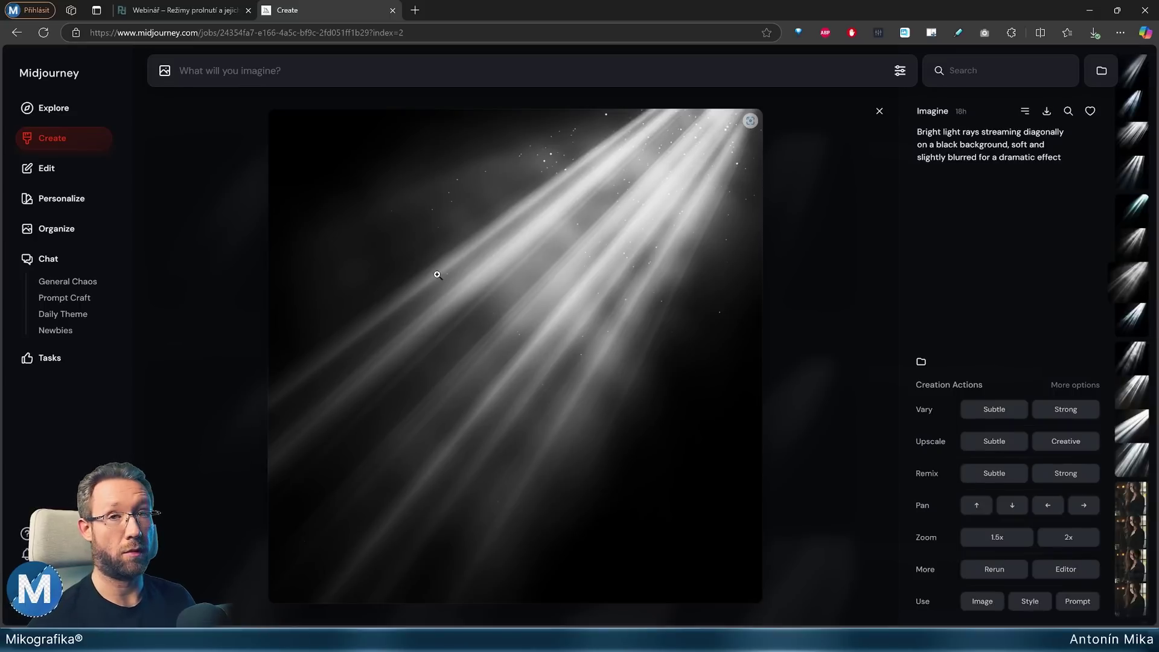
{"action": "left_click", "coordinate": [1090, 14]}
{"action": "left_click_drag", "start_coordinate": [465, 271], "coordinate": [484, 266]}
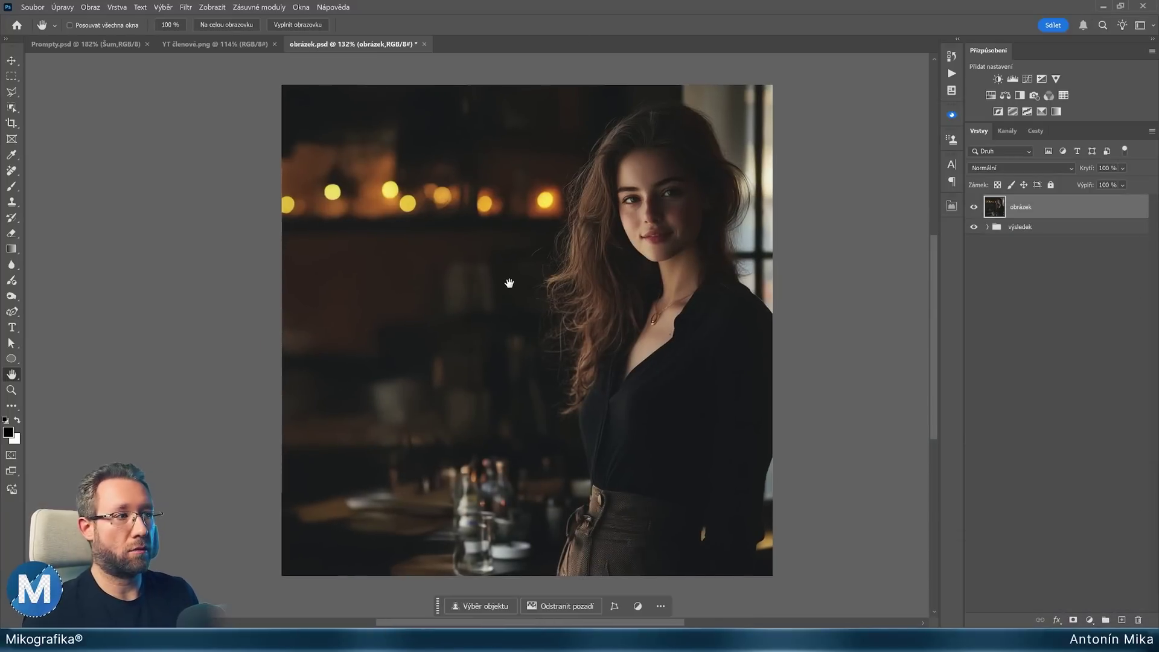
Add a gradient fill layer over the portrait using the Angle style.
{"action": "left_click_drag", "start_coordinate": [556, 292], "coordinate": [566, 285]}
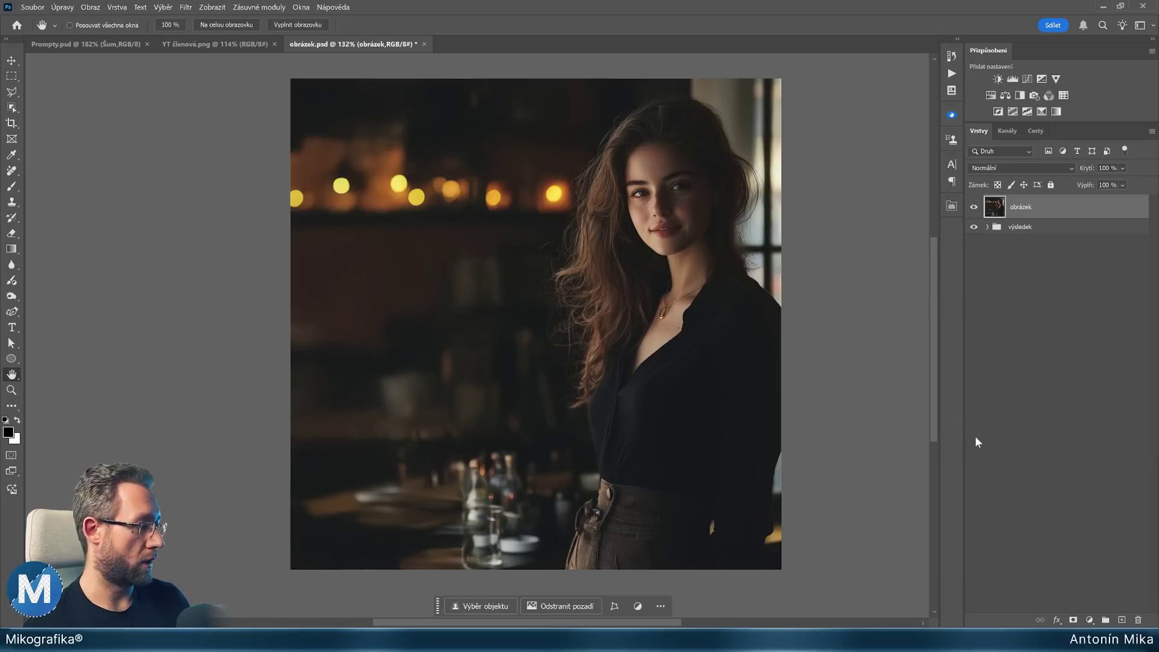
{"action": "left_click", "coordinate": [1090, 621]}
{"action": "left_click", "coordinate": [1083, 421]}
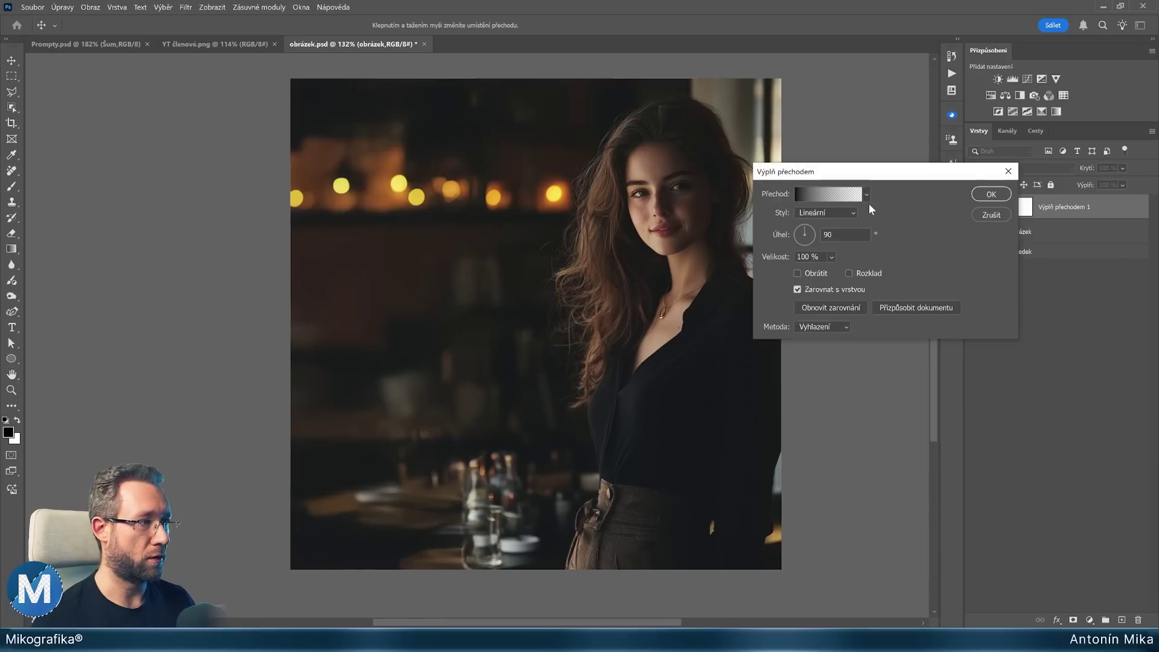
{"action": "left_click", "coordinate": [816, 213]}
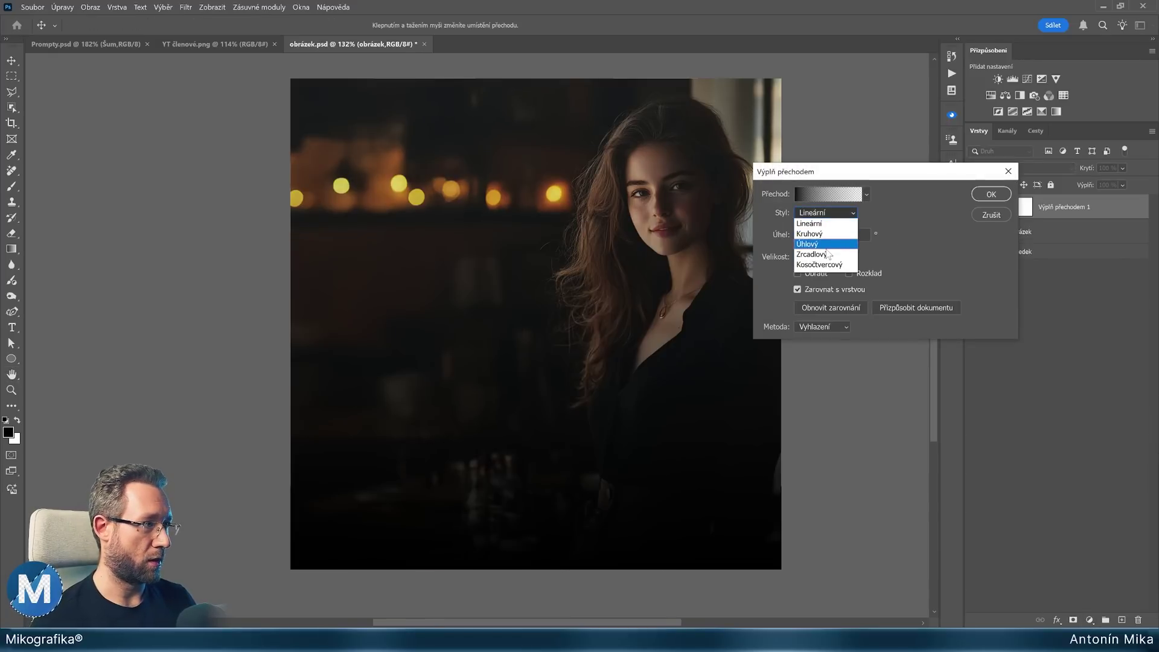
{"action": "left_click", "coordinate": [826, 245]}
Make the gradient a Noise type in the HSB colour model with saturation at zero.
{"action": "left_click", "coordinate": [824, 194]}
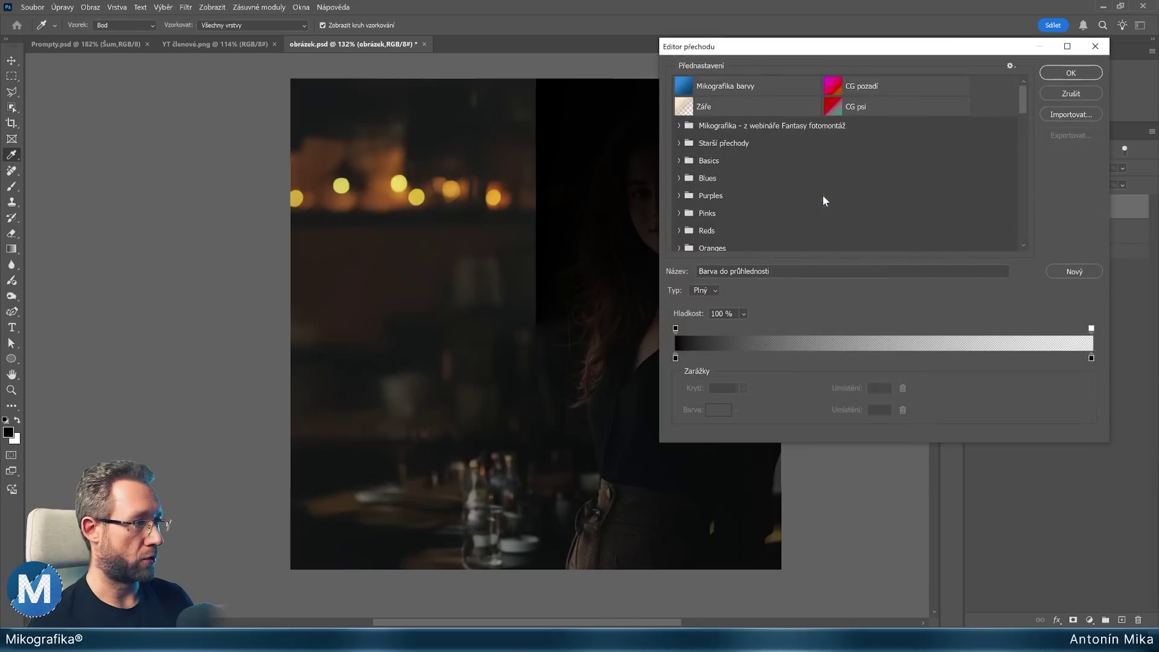
{"action": "left_click", "coordinate": [712, 291]}
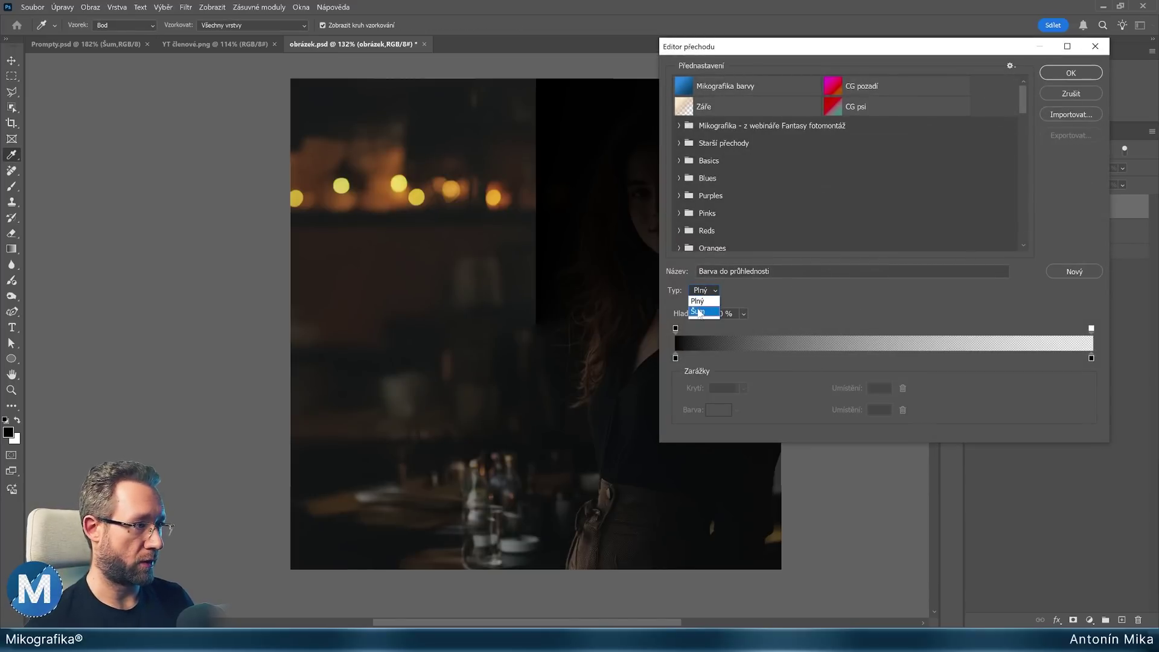
{"action": "left_click", "coordinate": [697, 308]}
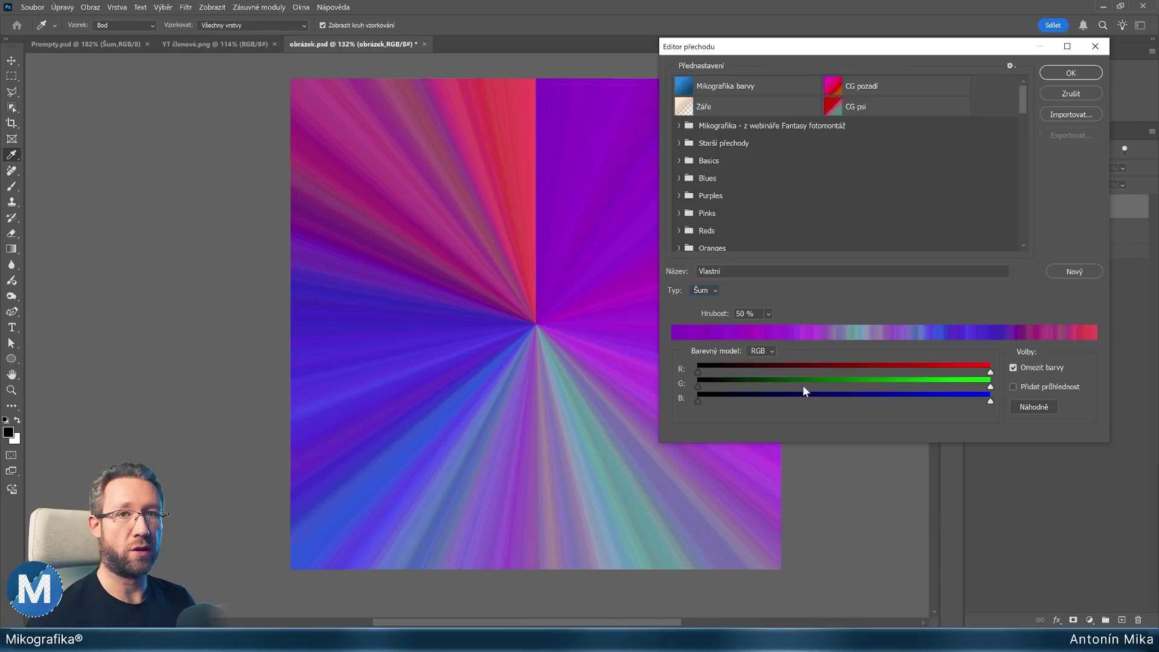
{"action": "left_click", "coordinate": [762, 350]}
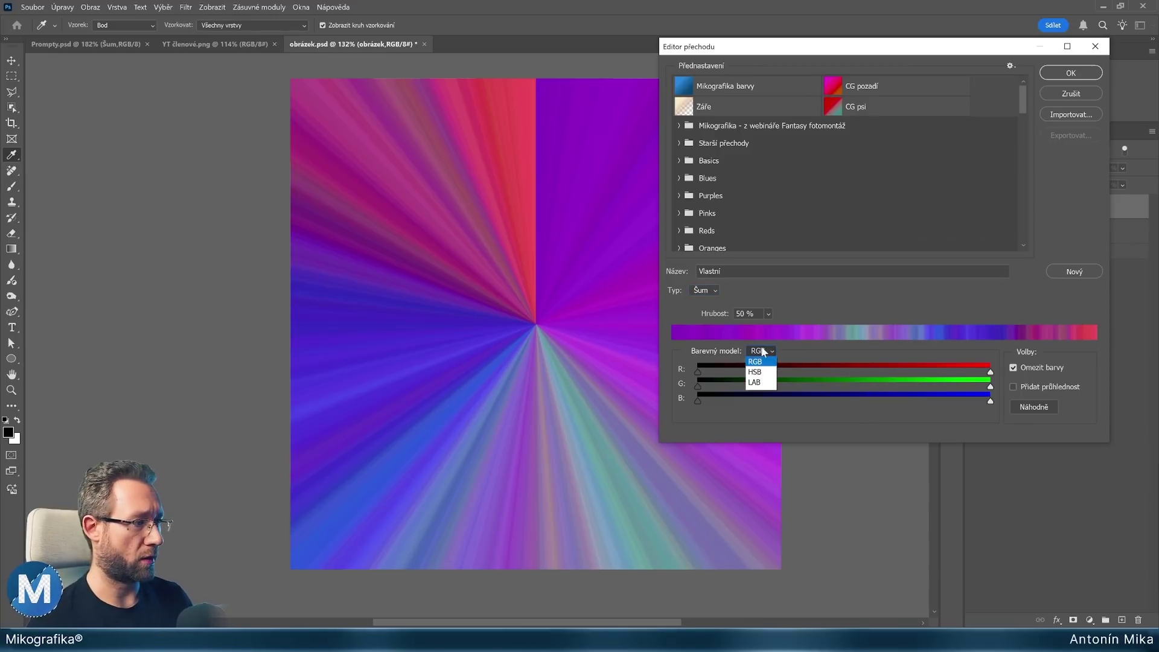
{"action": "left_click", "coordinate": [767, 372]}
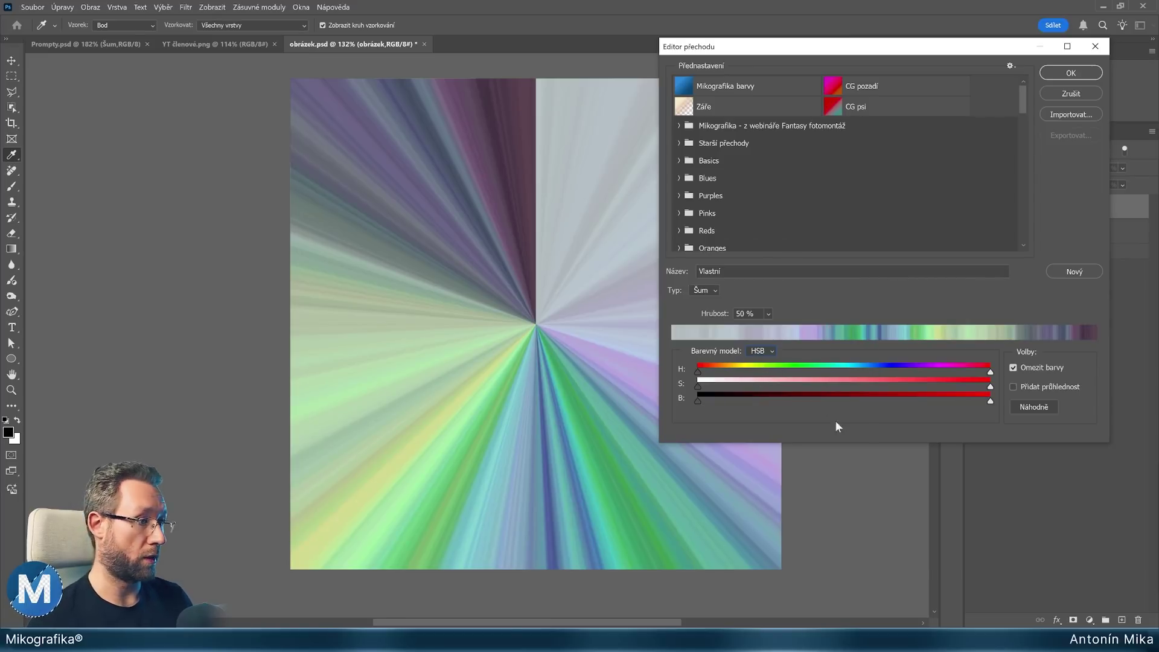
{"action": "left_click_drag", "start_coordinate": [990, 387], "coordinate": [602, 382]}
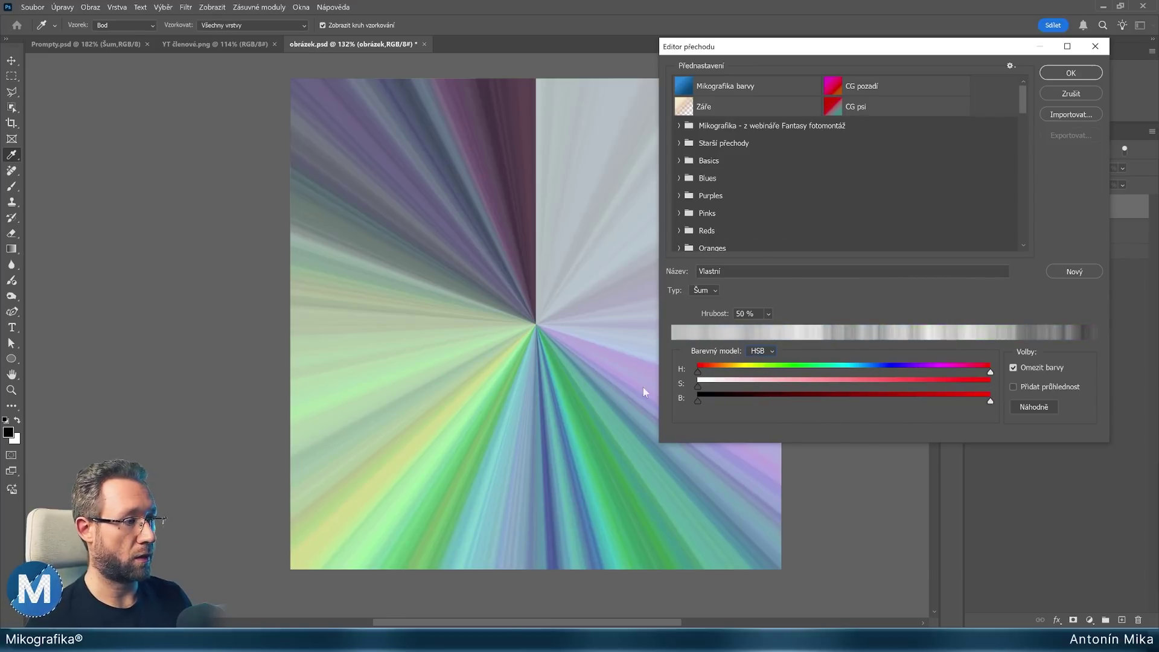
{"action": "left_click_drag", "start_coordinate": [717, 53], "coordinate": [733, 98]}
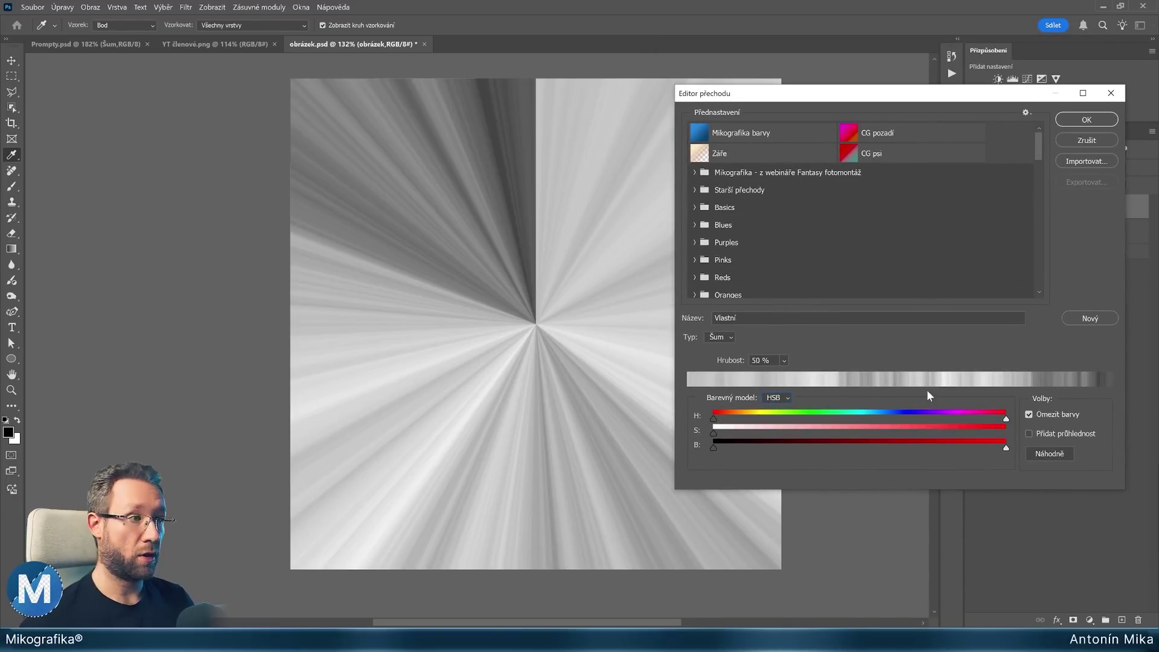
Randomize the grey noise gradient several times and accept the final ray pattern.
{"action": "left_click", "coordinate": [1046, 455]}
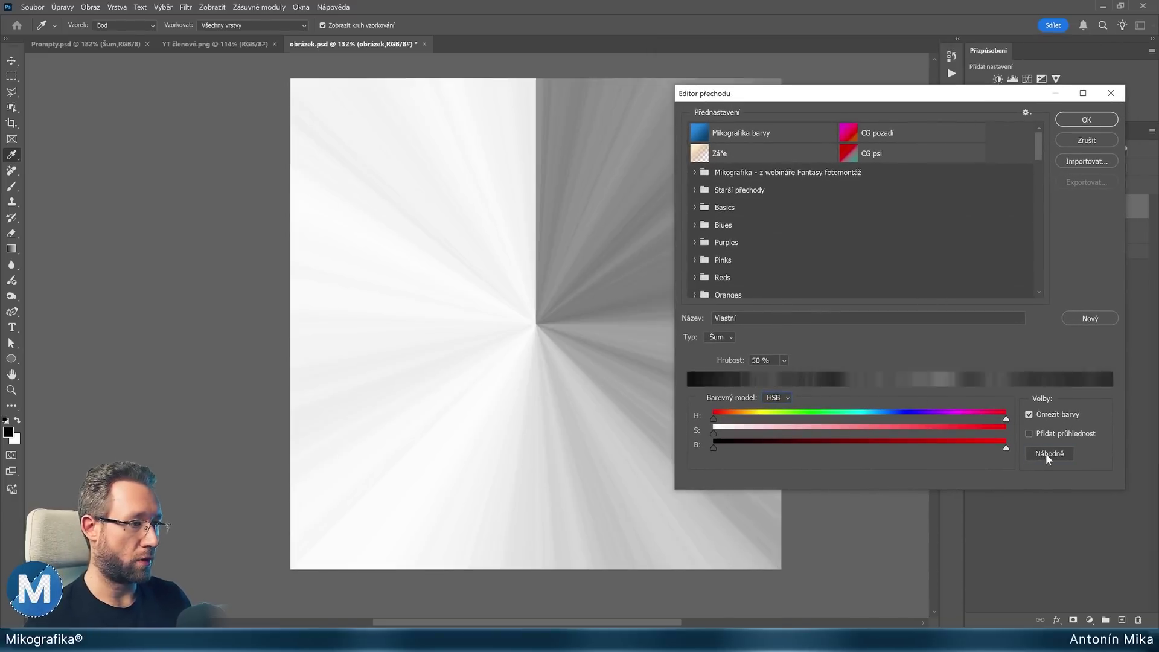
{"action": "left_click", "coordinate": [1045, 456]}
{"action": "left_click", "coordinate": [1047, 455]}
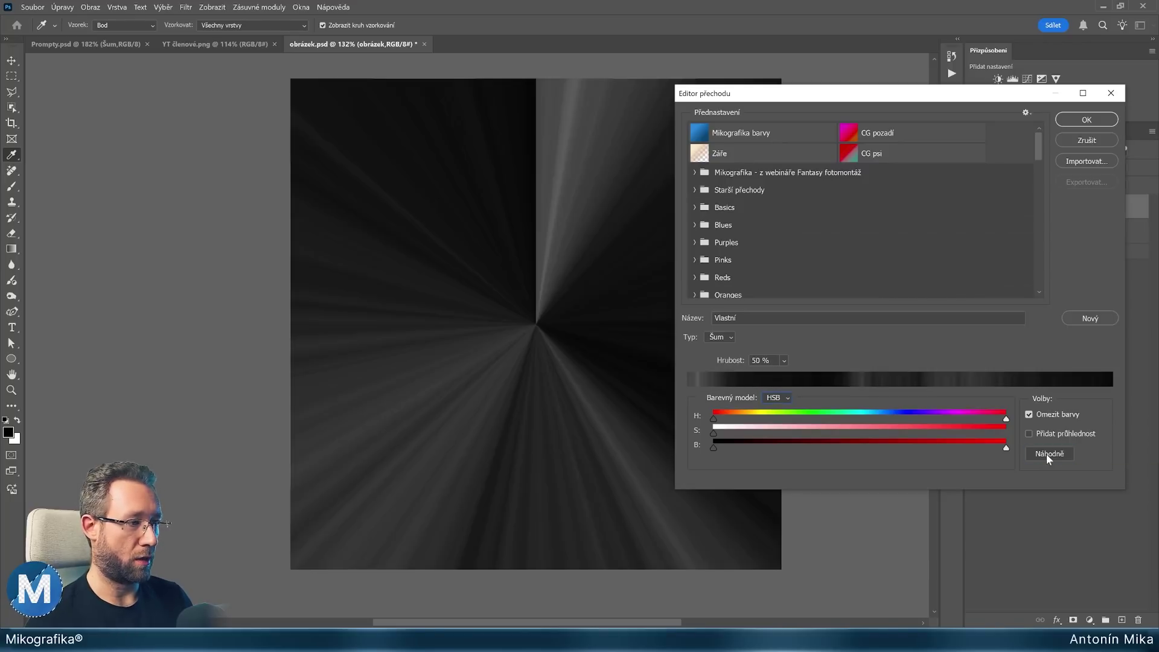
{"action": "left_click", "coordinate": [1048, 456]}
{"action": "left_click", "coordinate": [1048, 454]}
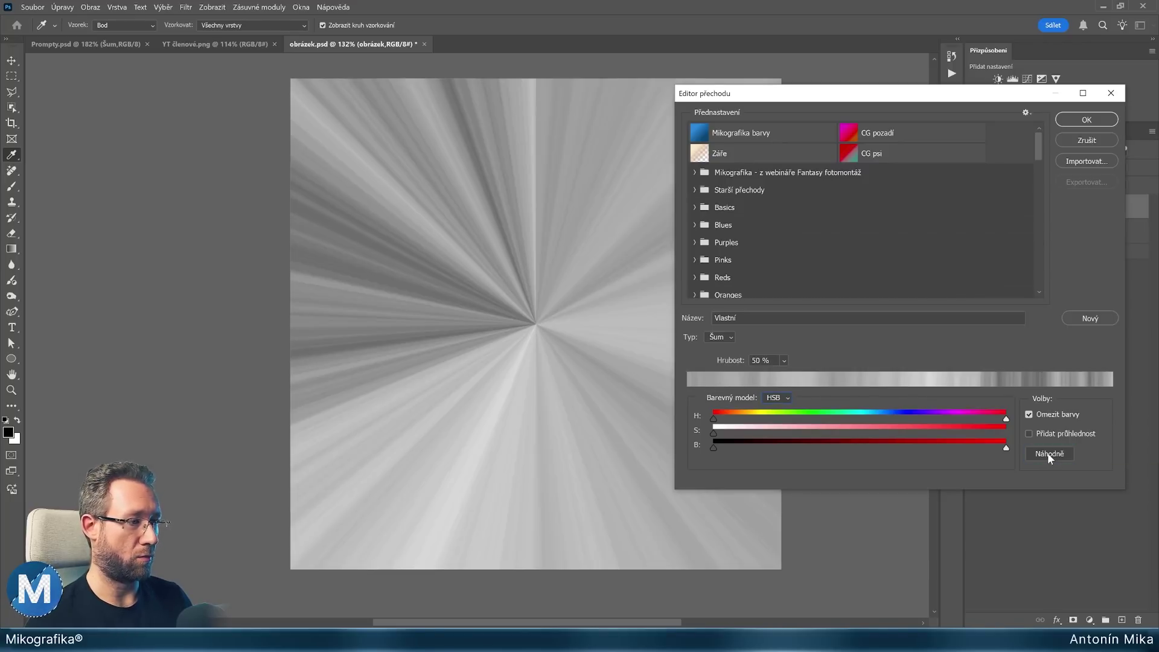
{"action": "left_click", "coordinate": [1048, 454]}
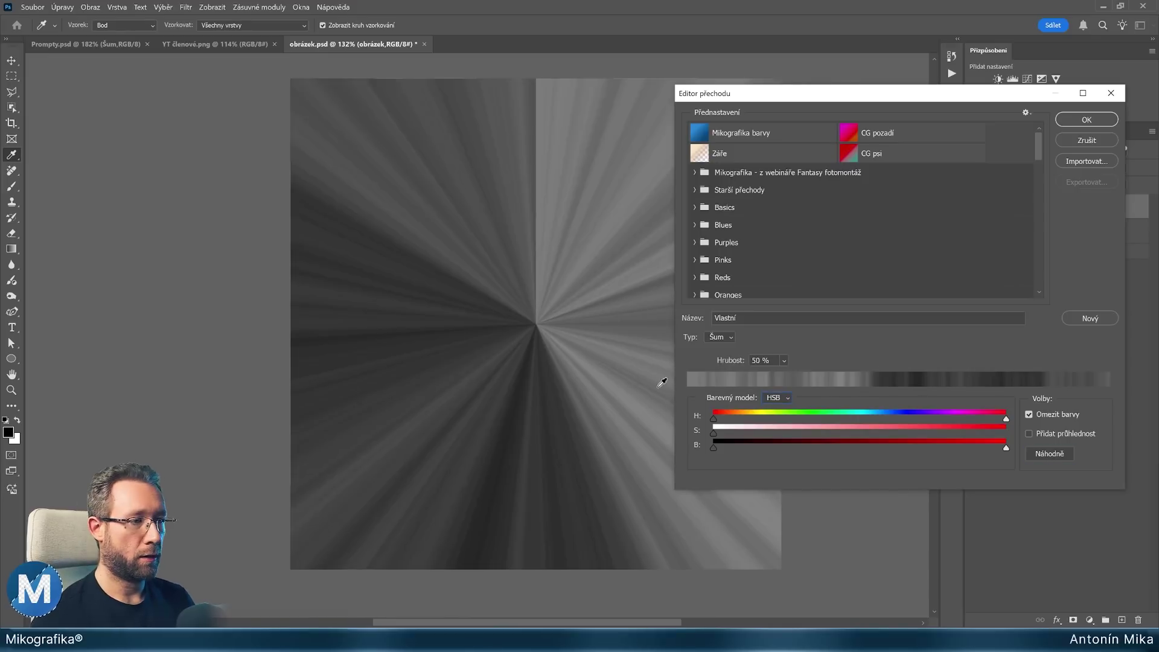
{"action": "left_click", "coordinate": [1089, 120]}
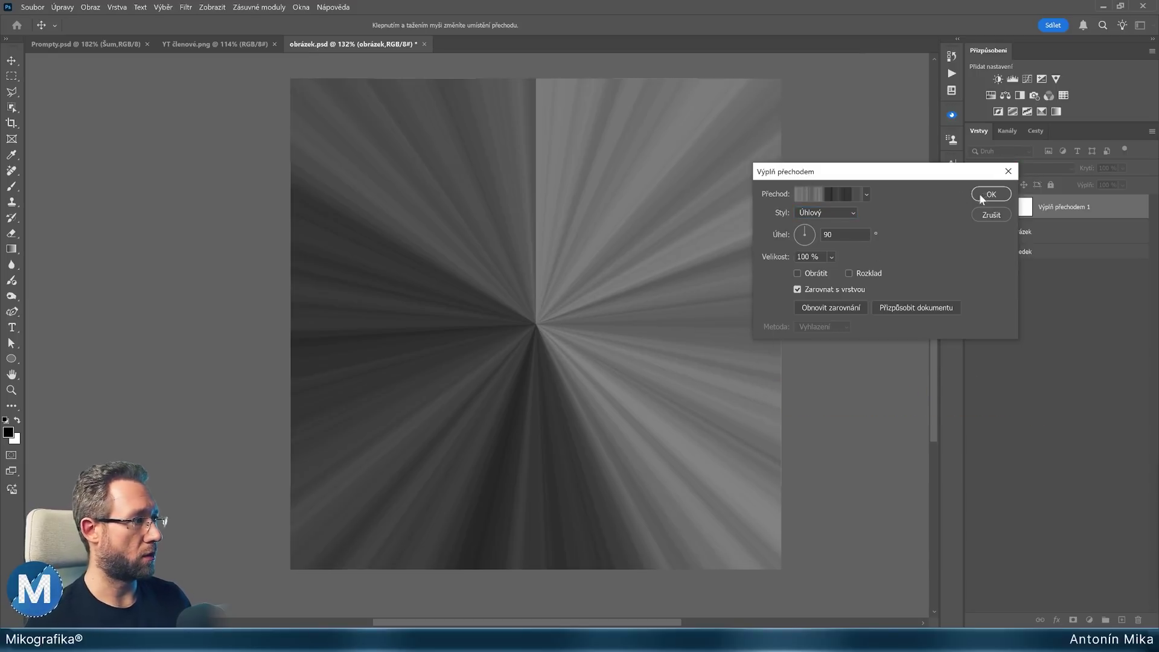
Confirm the gradient fill and set the ray layer's blend mode to Závoj (Screen).
{"action": "left_click", "coordinate": [990, 194]}
{"action": "left_click", "coordinate": [997, 168]}
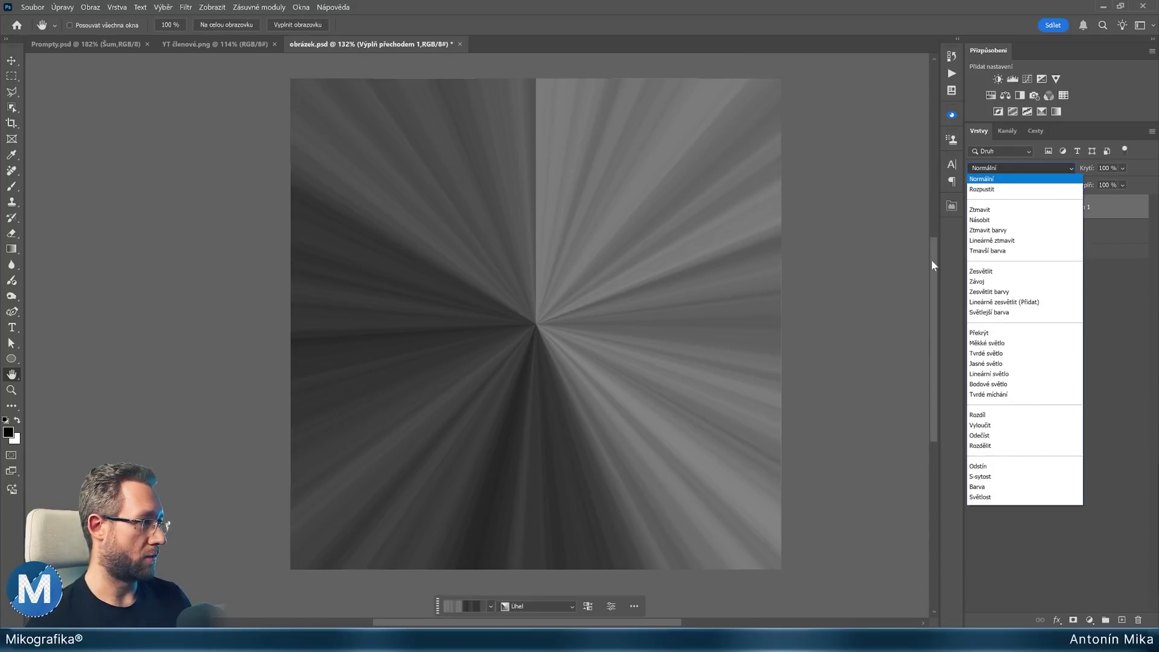
{"action": "left_click", "coordinate": [978, 282]}
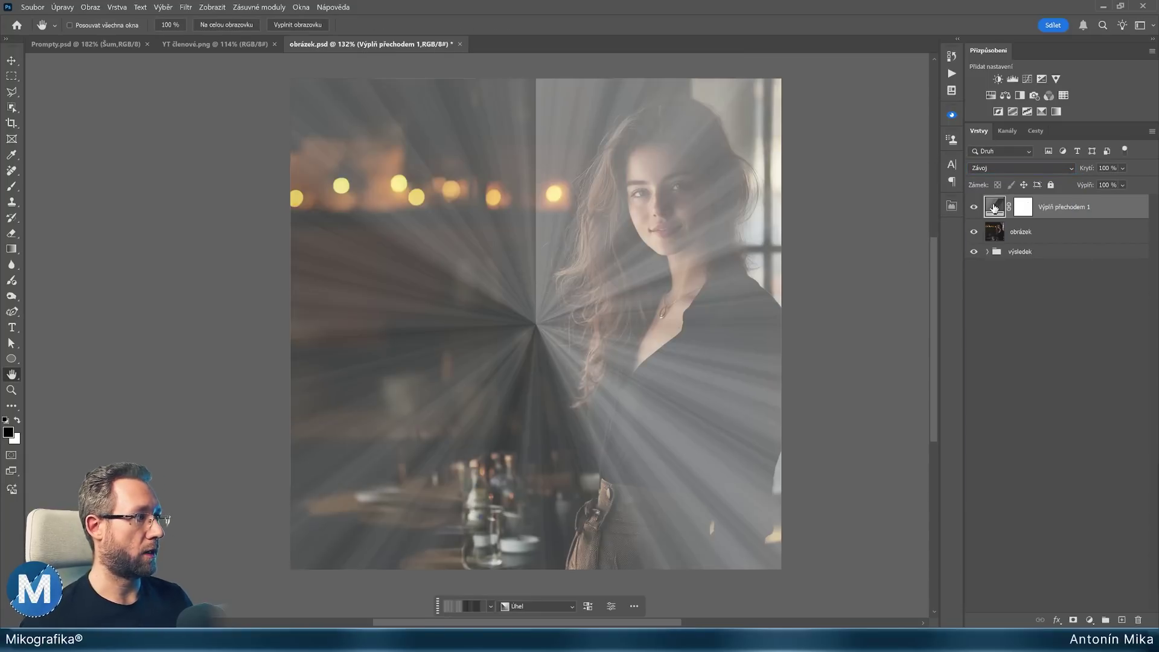
Move the ray gradient's centre toward the upper left and apply it.
{"action": "double_click", "coordinate": [997, 207]}
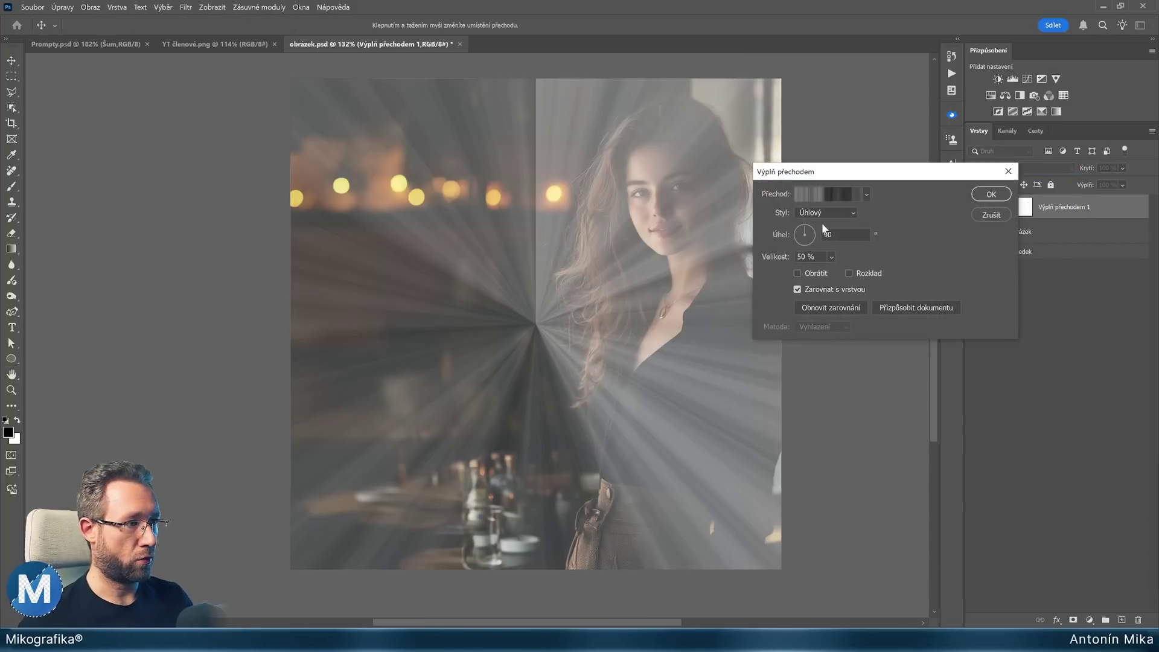
{"action": "mouse_move", "coordinate": [652, 354]}
{"action": "left_mouse_down"}
{"action": "mouse_move", "coordinate": [577, 354]}
{"action": "mouse_move", "coordinate": [510, 273]}
{"action": "mouse_move", "coordinate": [450, 238]}
{"action": "mouse_move", "coordinate": [532, 257]}
{"action": "mouse_move", "coordinate": [517, 267]}
{"action": "left_mouse_up"}
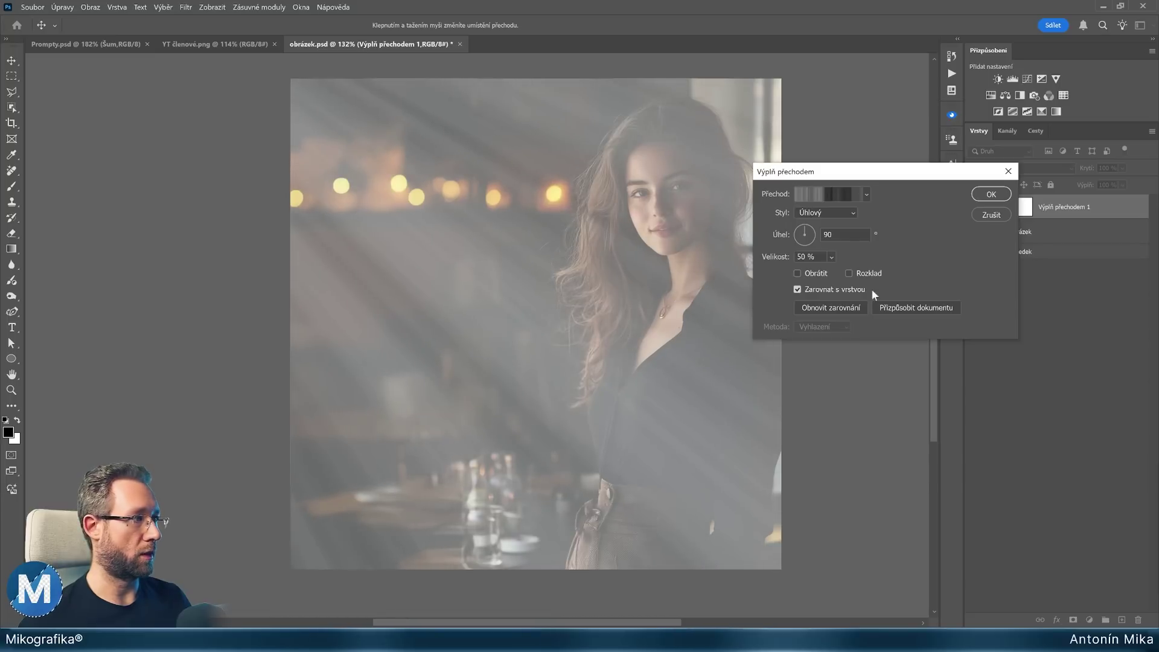
{"action": "left_click", "coordinate": [990, 196]}
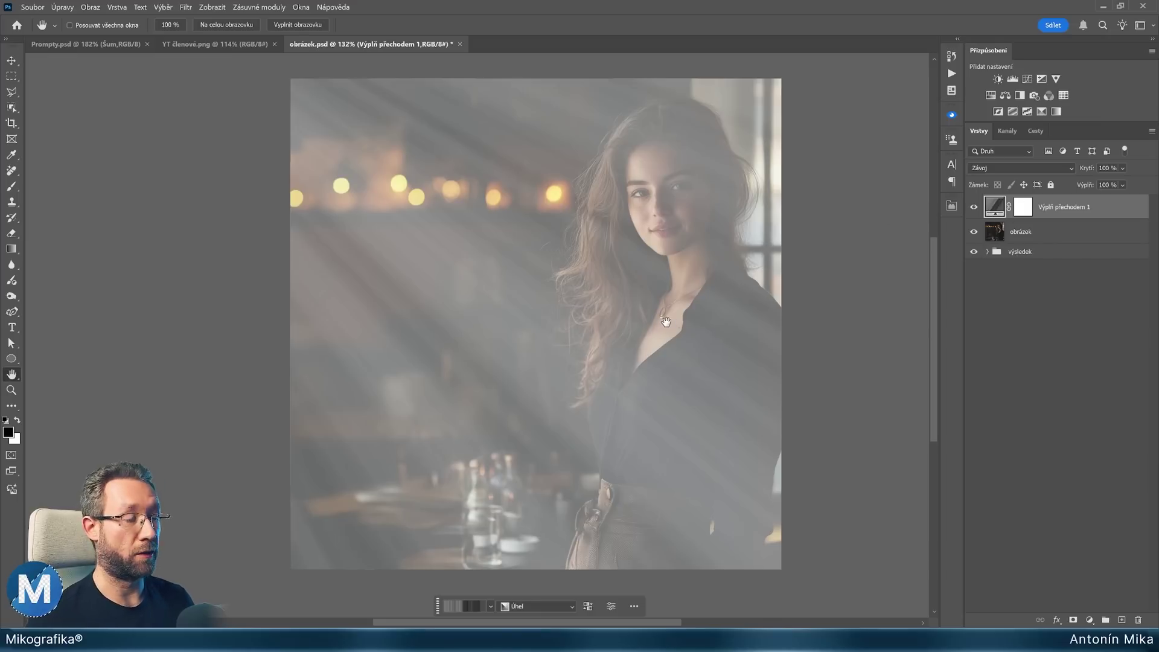
Convert the ray layer to a smart object and apply Levels with inputs 87 and 159.
{"action": "right_click", "coordinate": [1092, 207]}
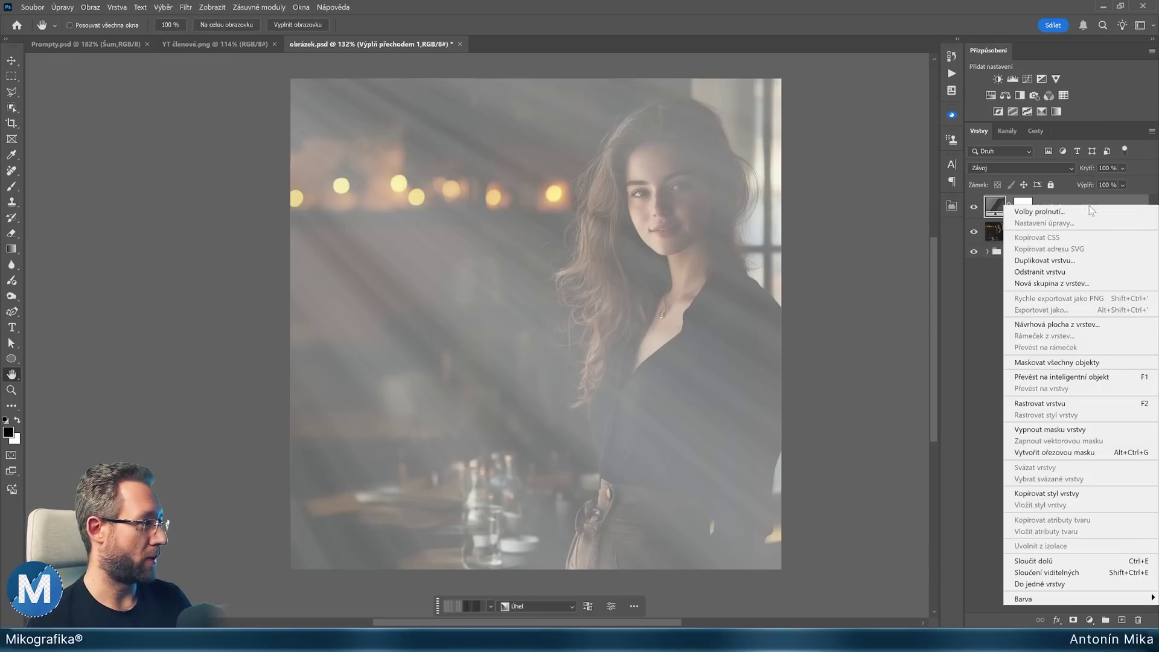
{"action": "left_click", "coordinate": [1090, 380]}
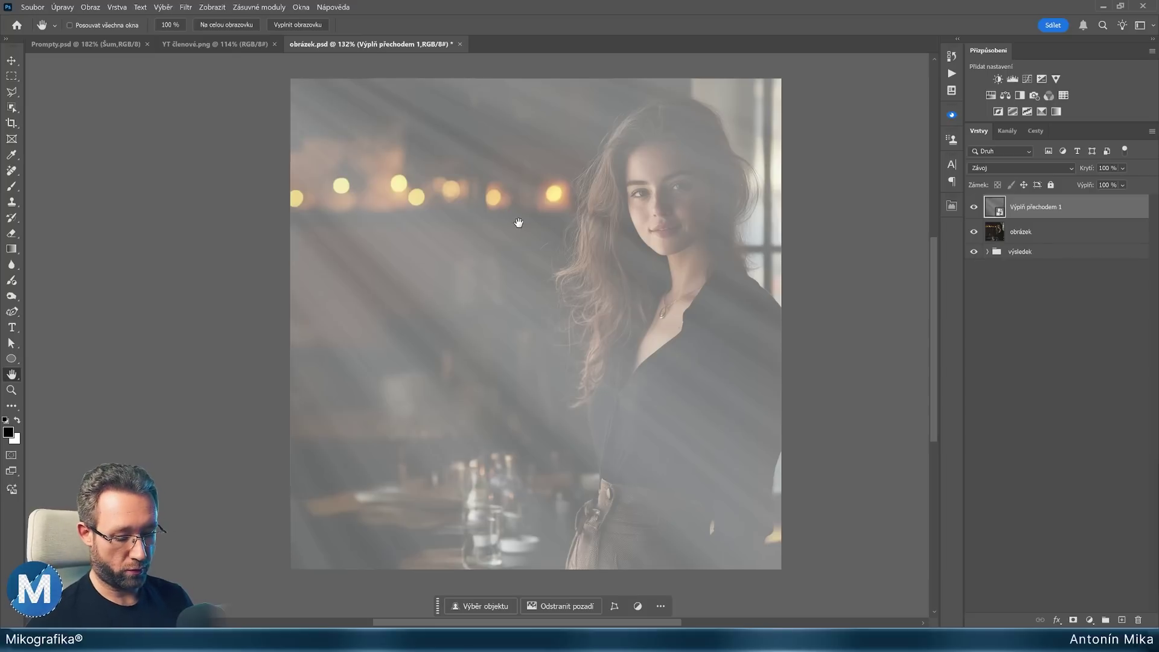
{"action": "key", "text": "ctrl+l"}
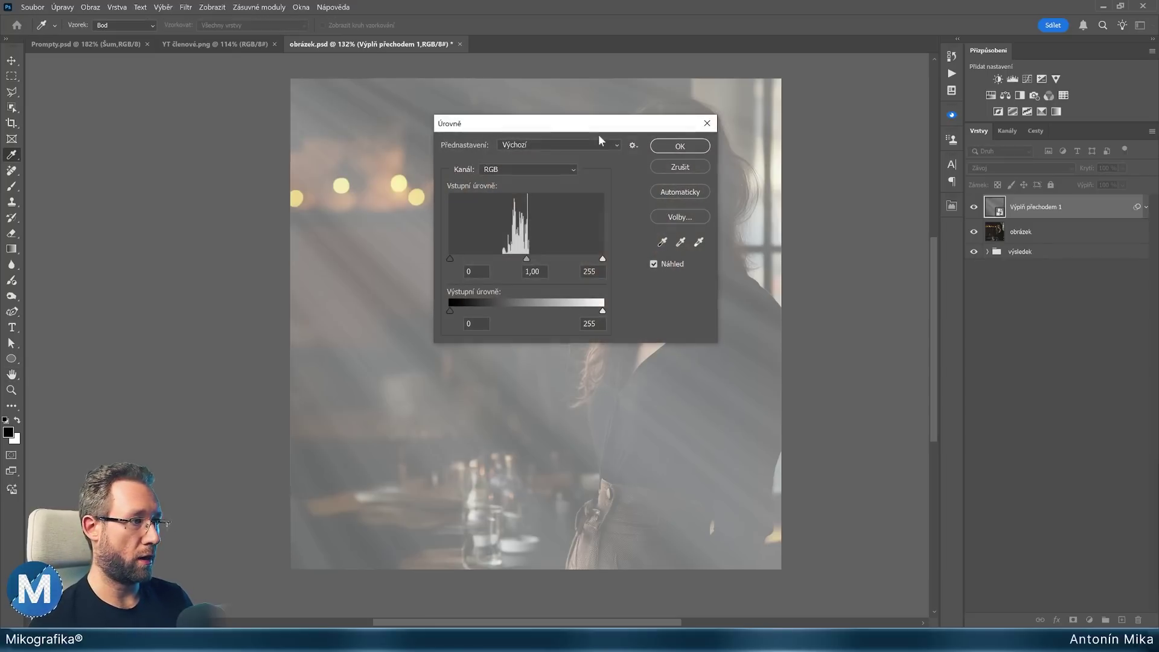
{"action": "left_click_drag", "start_coordinate": [545, 128], "coordinate": [809, 113]}
{"action": "left_click_drag", "start_coordinate": [859, 243], "coordinate": [809, 244]}
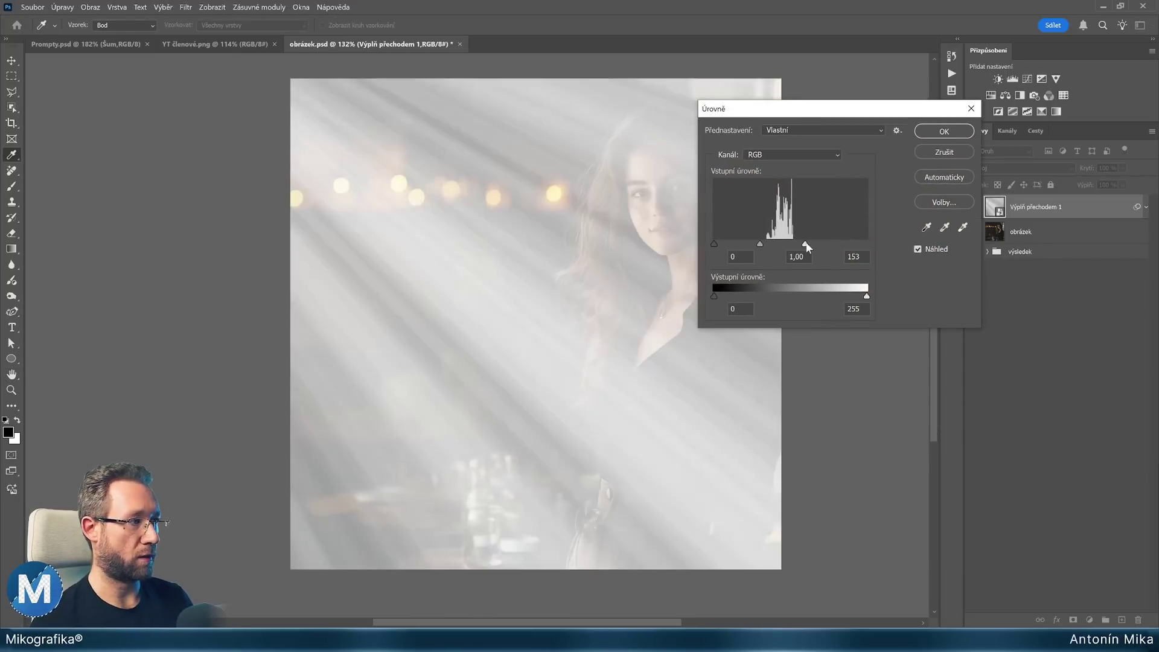
{"action": "left_click_drag", "start_coordinate": [715, 241], "coordinate": [766, 242]}
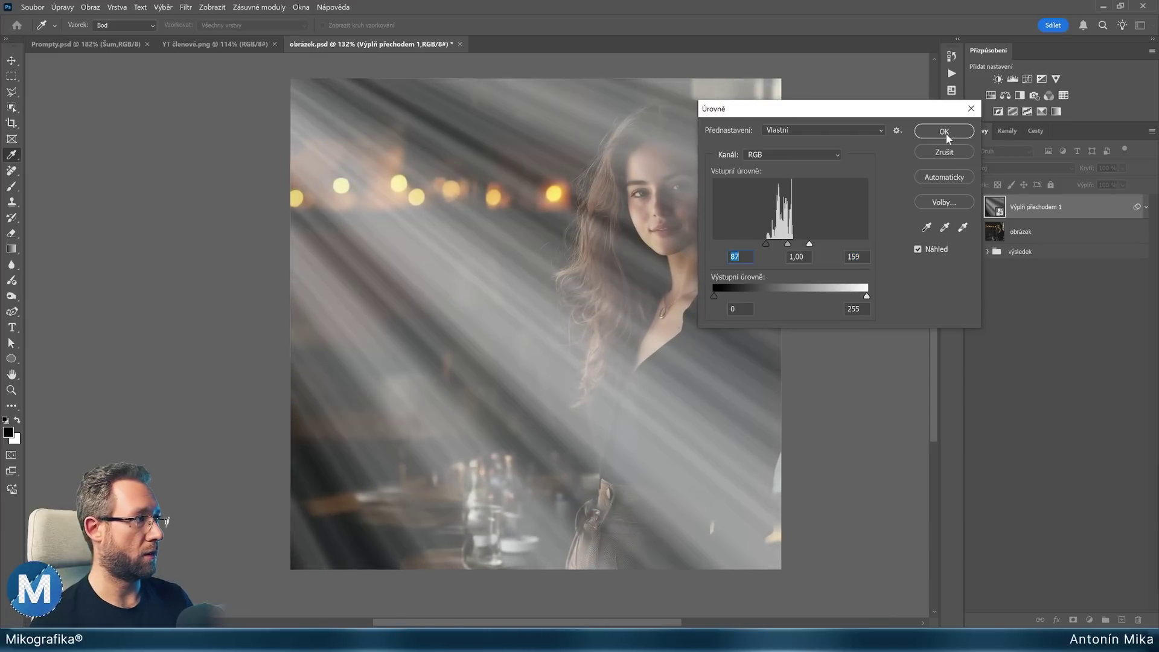
{"action": "left_click", "coordinate": [945, 133]}
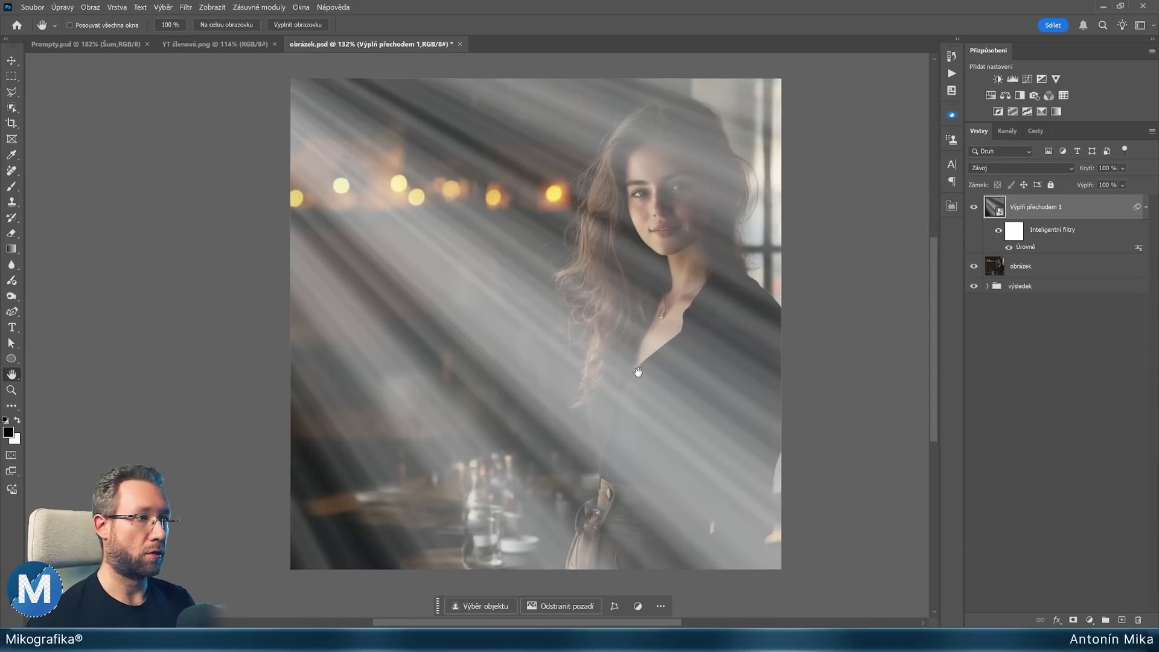
Apply a 15 px Field Blur (Rozostření pole) smart filter to the rays.
{"action": "left_click", "coordinate": [185, 7]}
{"action": "mouse_move", "coordinate": [244, 147]}
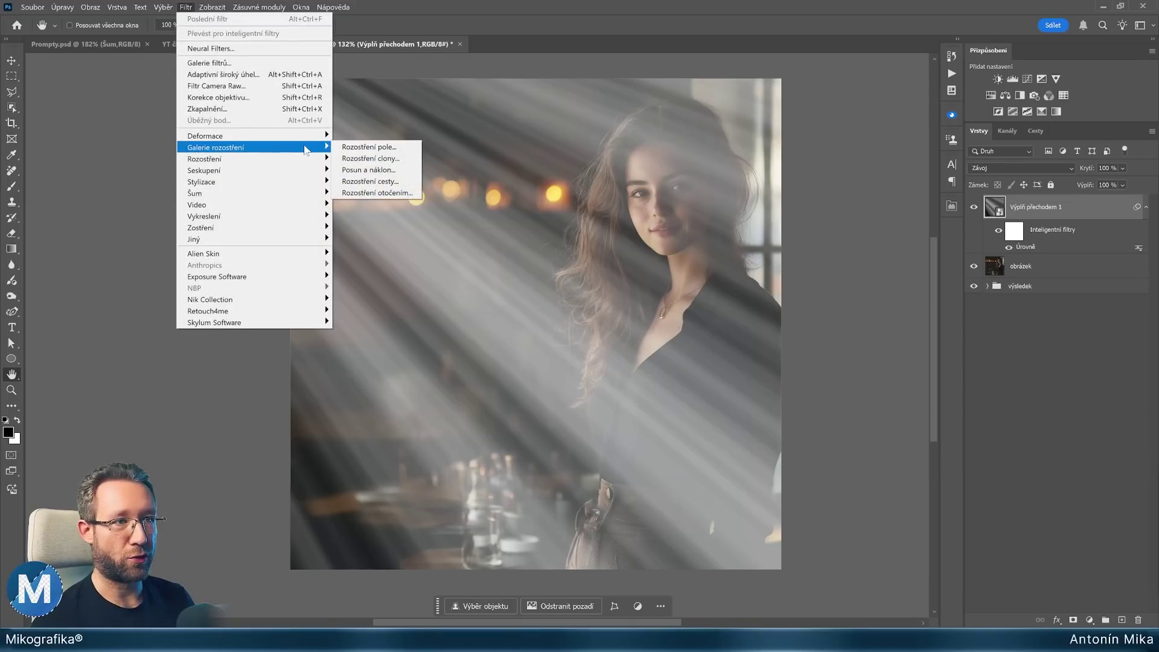
{"action": "left_click", "coordinate": [369, 147]}
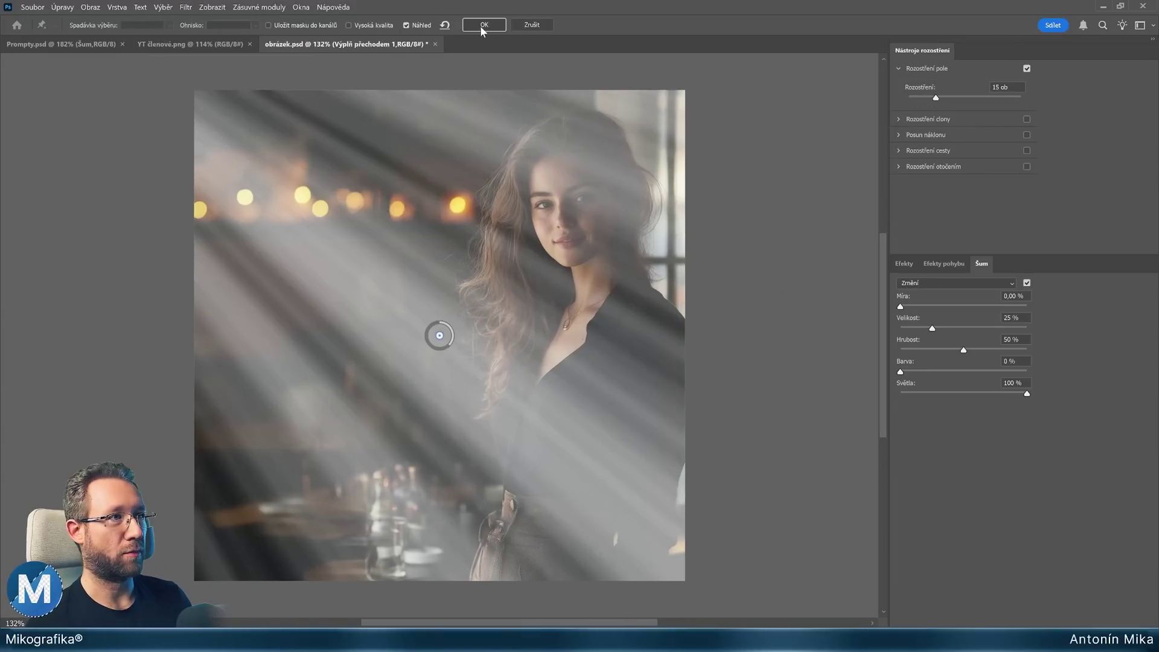
{"action": "left_click", "coordinate": [483, 24]}
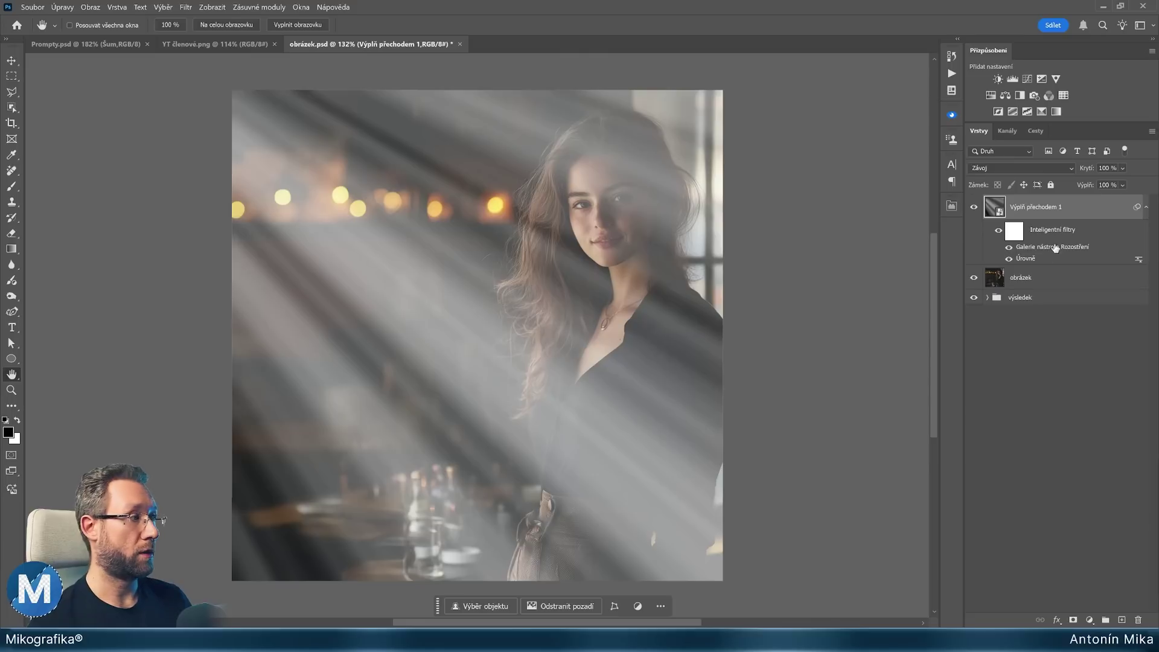
Add a layer mask to the ray layer and set up a large black brush at 30% opacity.
{"action": "left_click", "coordinate": [1074, 620]}
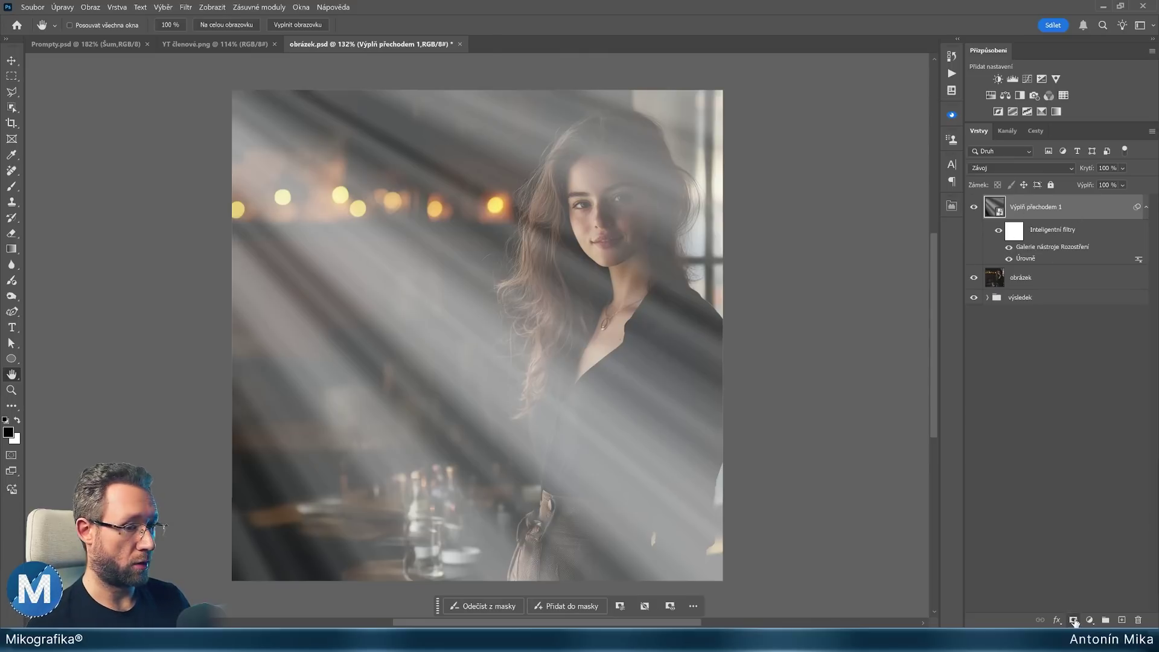
{"action": "key", "text": "b"}
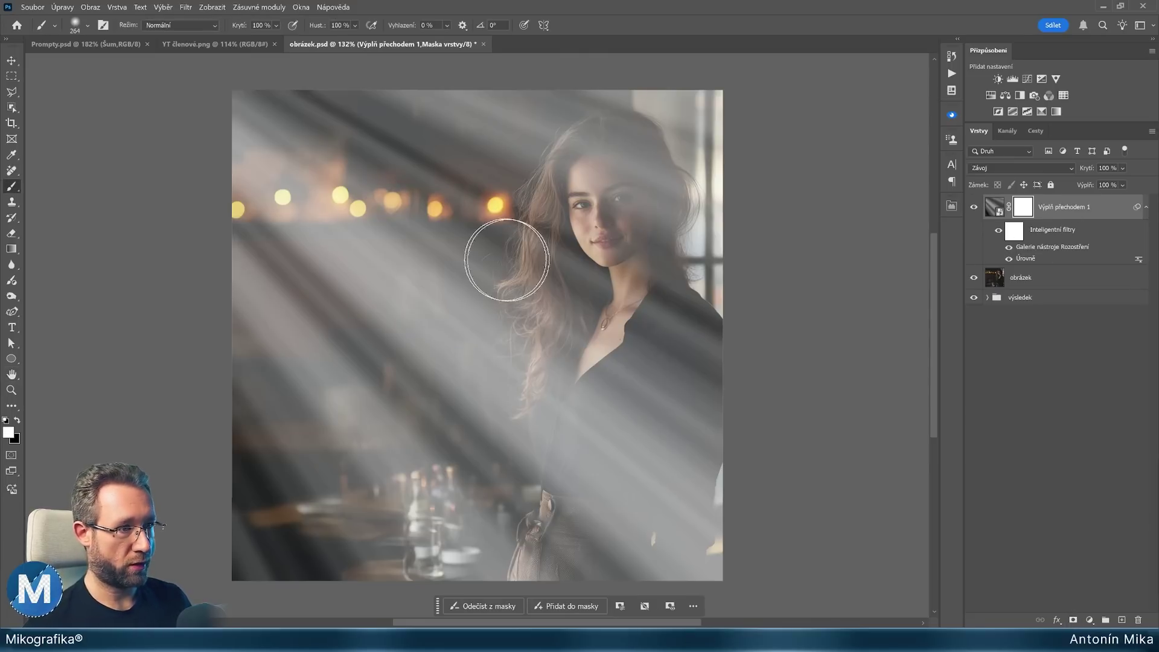
{"action": "right_click", "coordinate": [507, 259]}
{"action": "key", "text": "Escape"}
{"action": "key", "text": "x"}
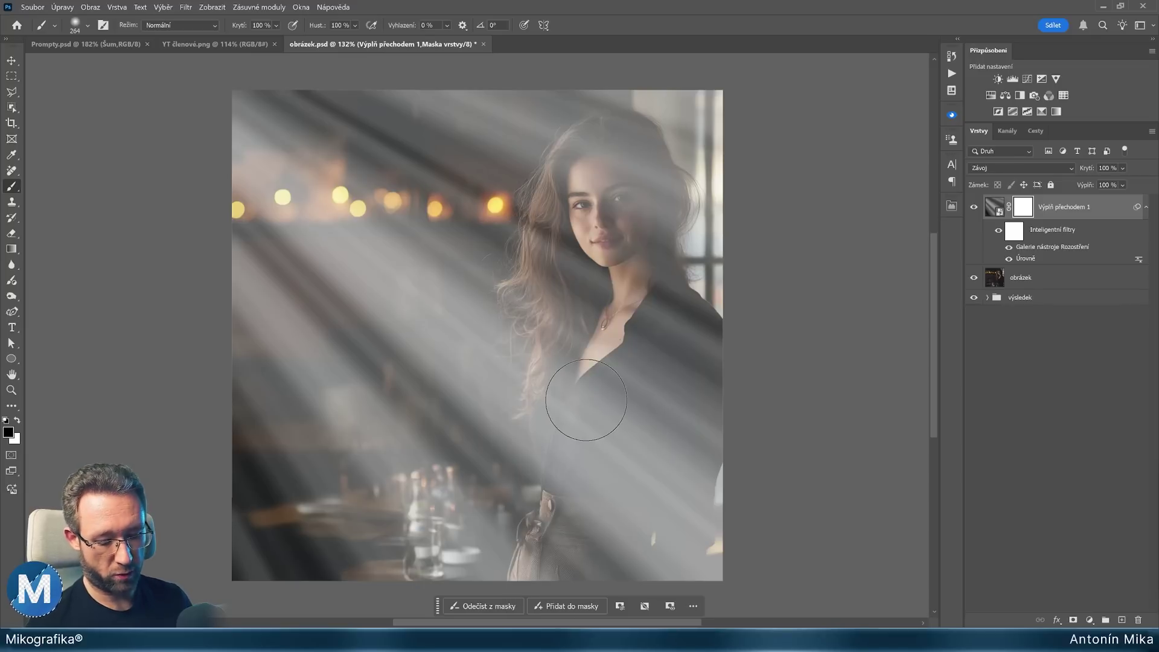
{"action": "key", "text": "3"}
{"action": "key", "text": "bracketright"}
{"action": "key", "text": "bracketright"}
{"action": "key", "text": "bracketright"}
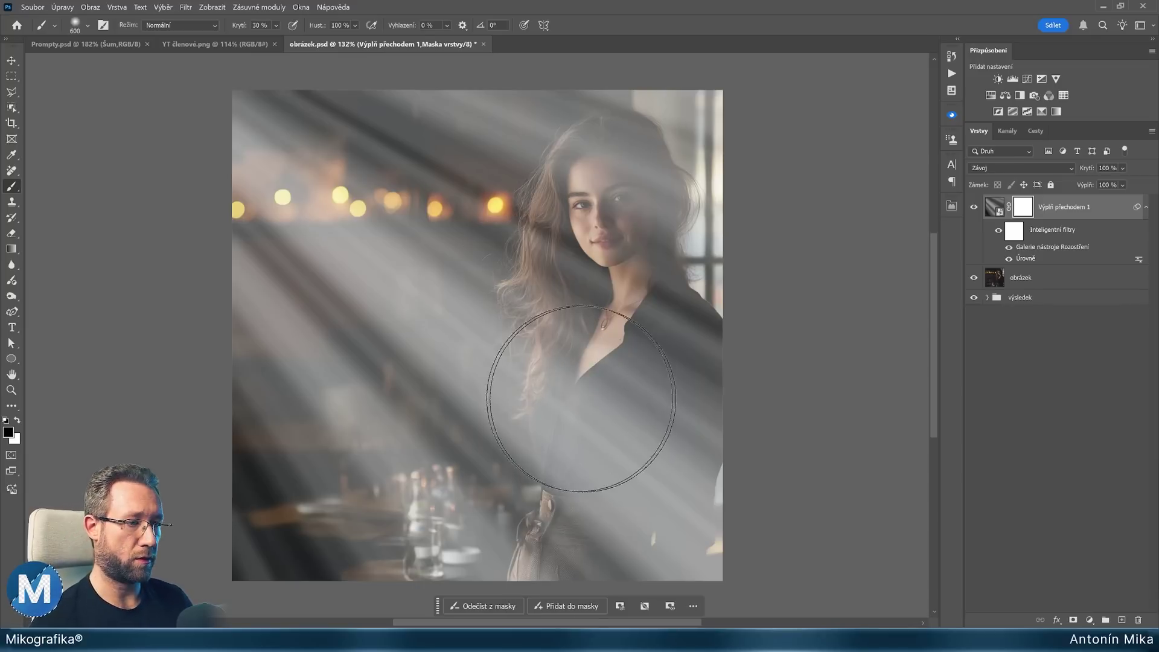
{"action": "key", "text": "ctrl+1"}
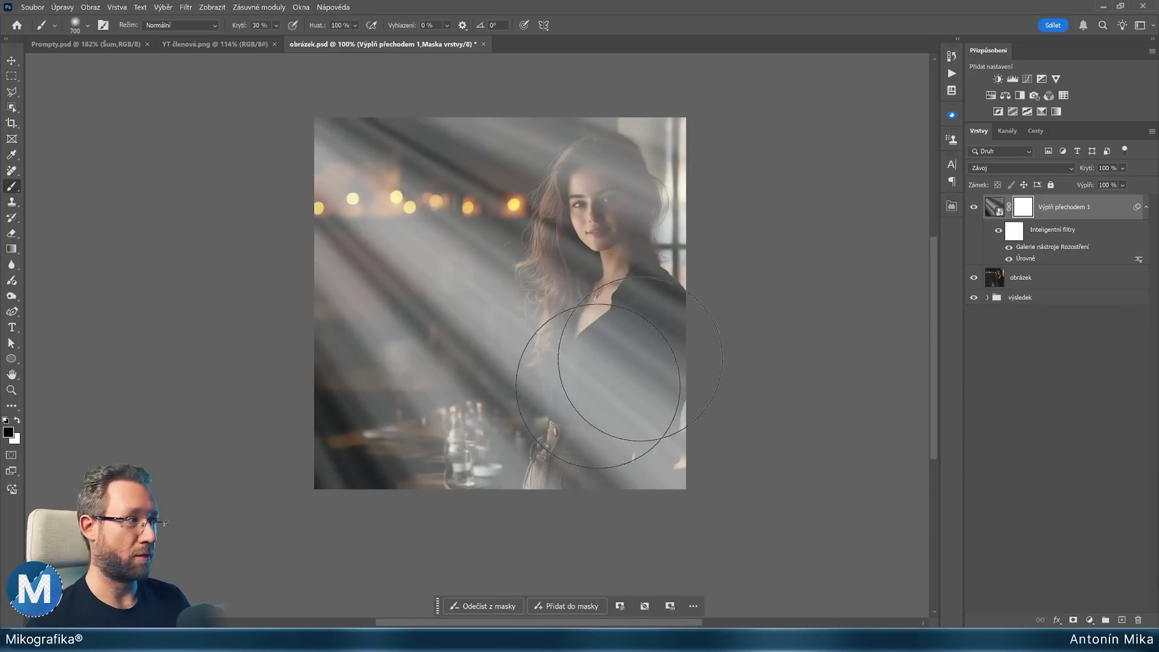
Paint the rays out of the lower left and over the woman's face.
{"action": "left_click", "coordinate": [403, 396]}
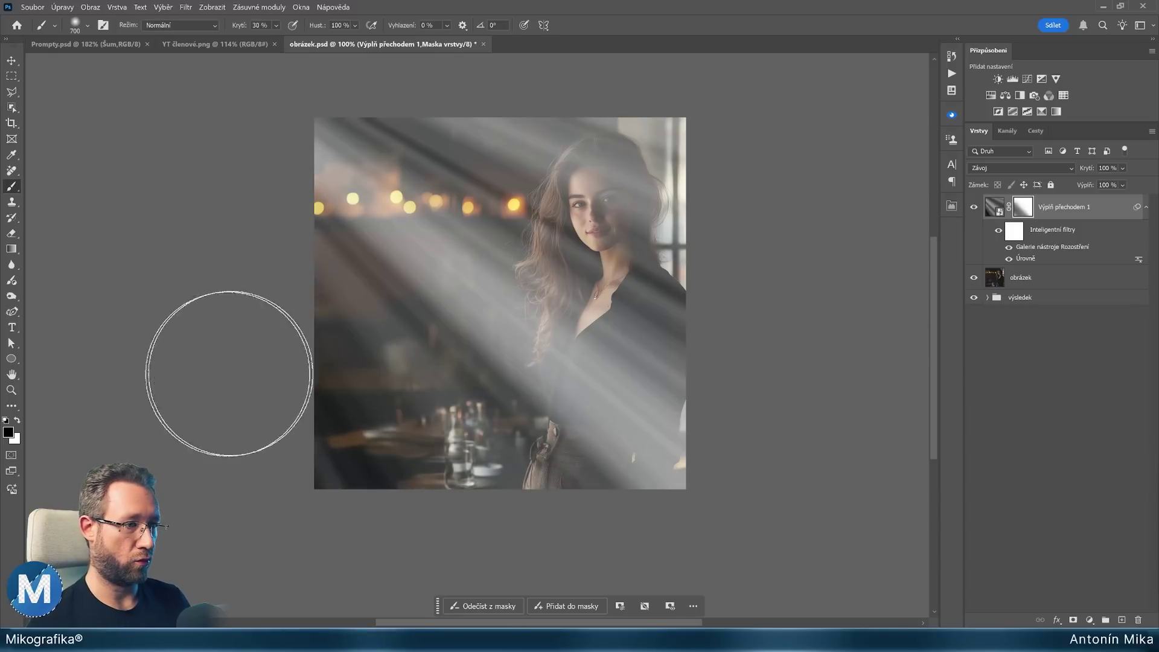
{"action": "left_click_drag", "start_coordinate": [207, 362], "coordinate": [330, 427]}
{"action": "left_click_drag", "start_coordinate": [718, 194], "coordinate": [513, 193]}
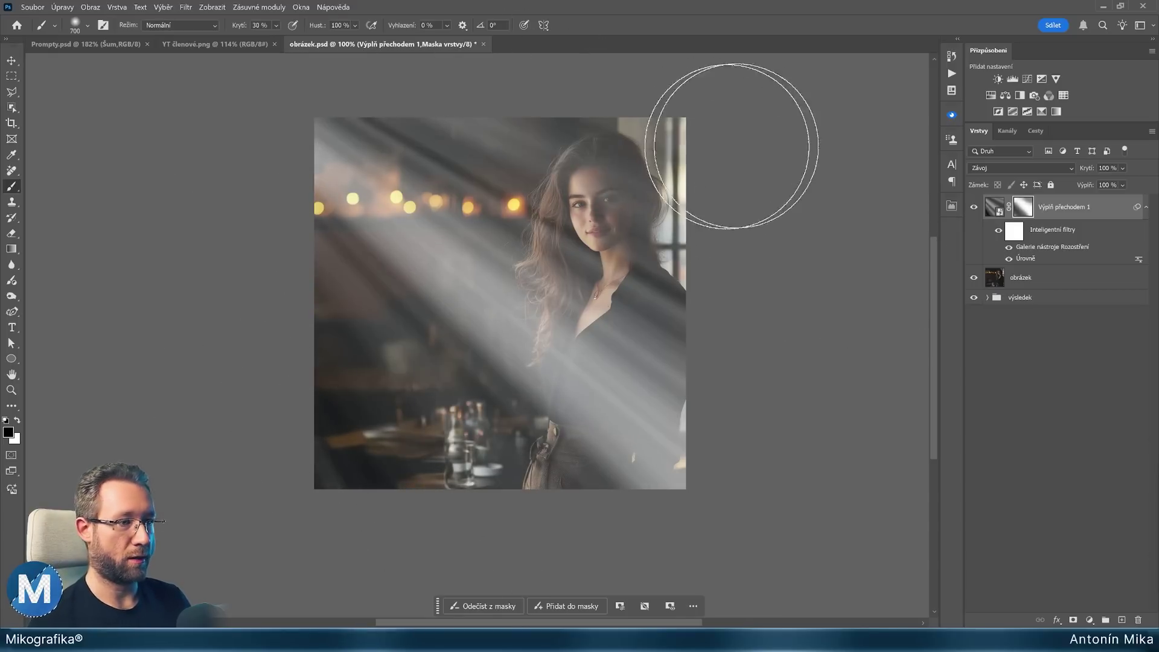
{"action": "key", "text": "h"}
{"action": "left_click_drag", "start_coordinate": [577, 235], "coordinate": [579, 238]}
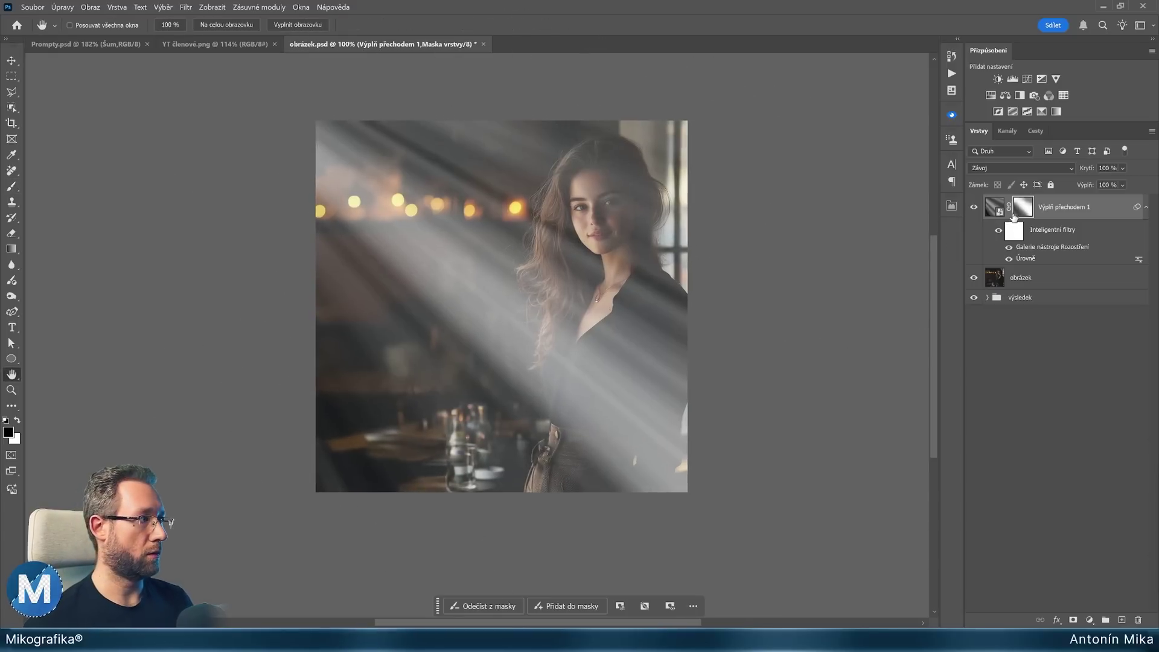
Compare with the rays hidden and lower the ray layer's opacity to 90%.
{"action": "left_click", "coordinate": [974, 209]}
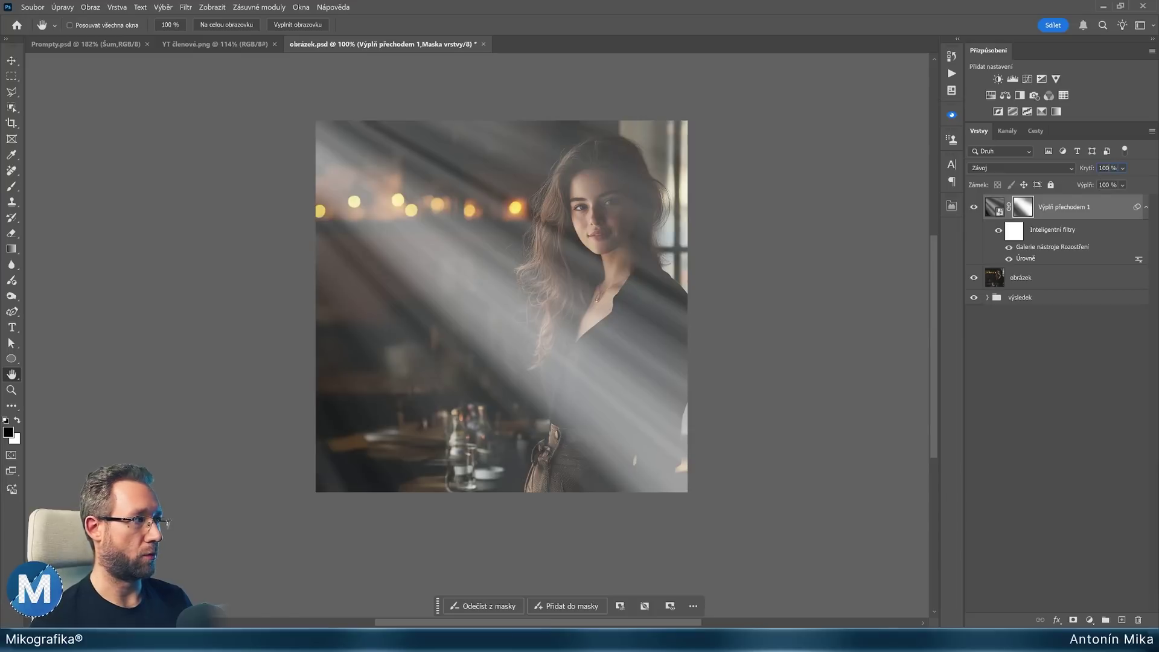
{"action": "key", "text": "5"}
{"action": "left_click", "coordinate": [972, 210]}
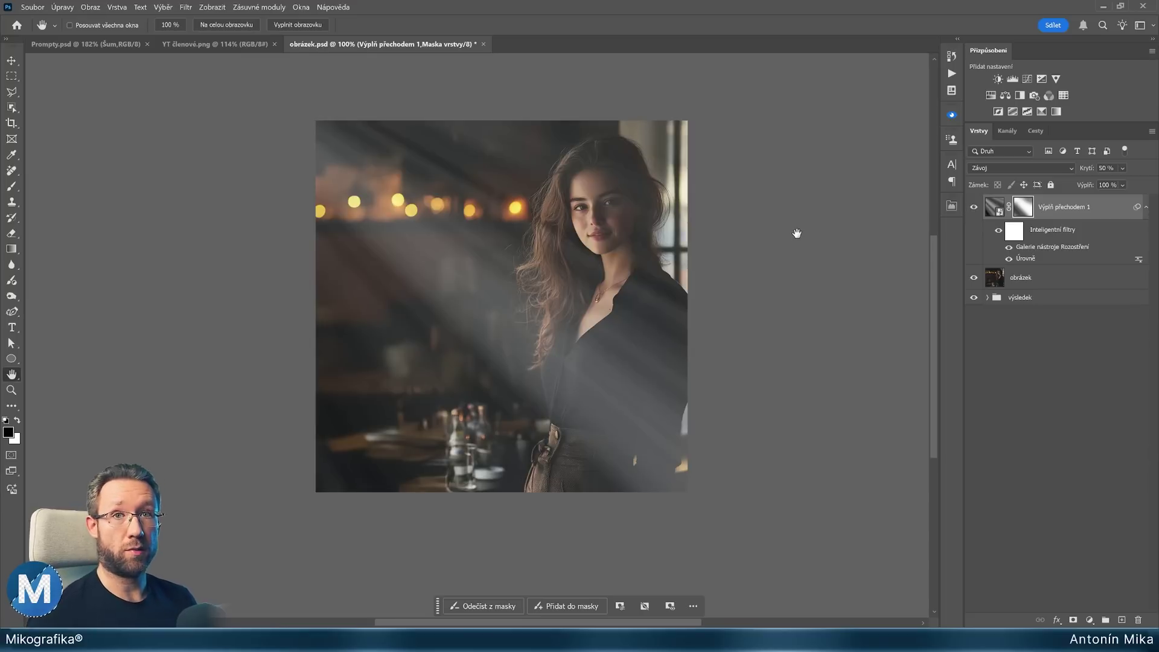
Replace the gradient ray layer with the paprsky image, blended in Závoj (Screen) mode.
{"action": "key", "text": "Delete"}
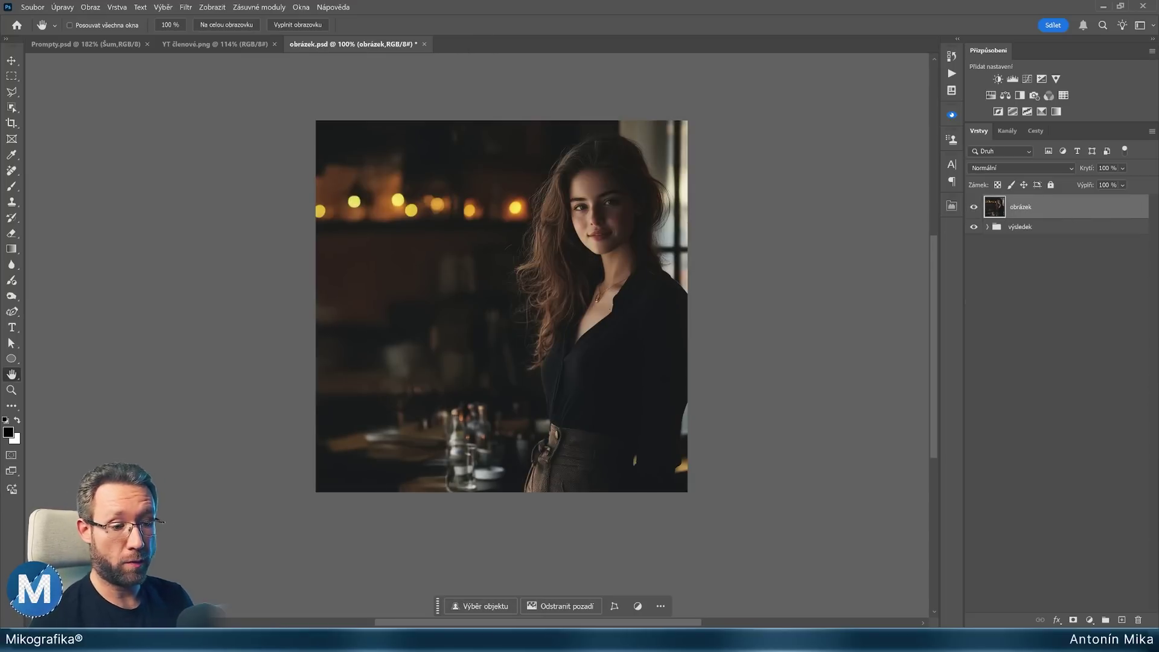
{"action": "key", "text": "alt+Tab"}
{"action": "left_click_drag", "start_coordinate": [952, 220], "coordinate": [492, 194]}
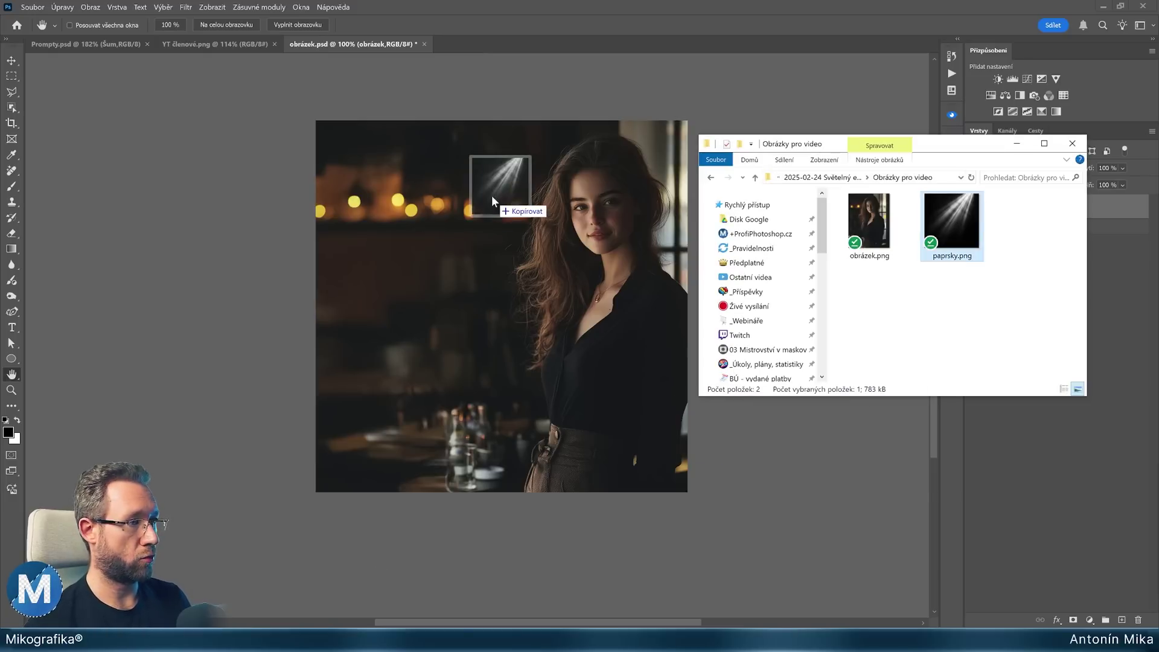
{"action": "left_click", "coordinate": [996, 169]}
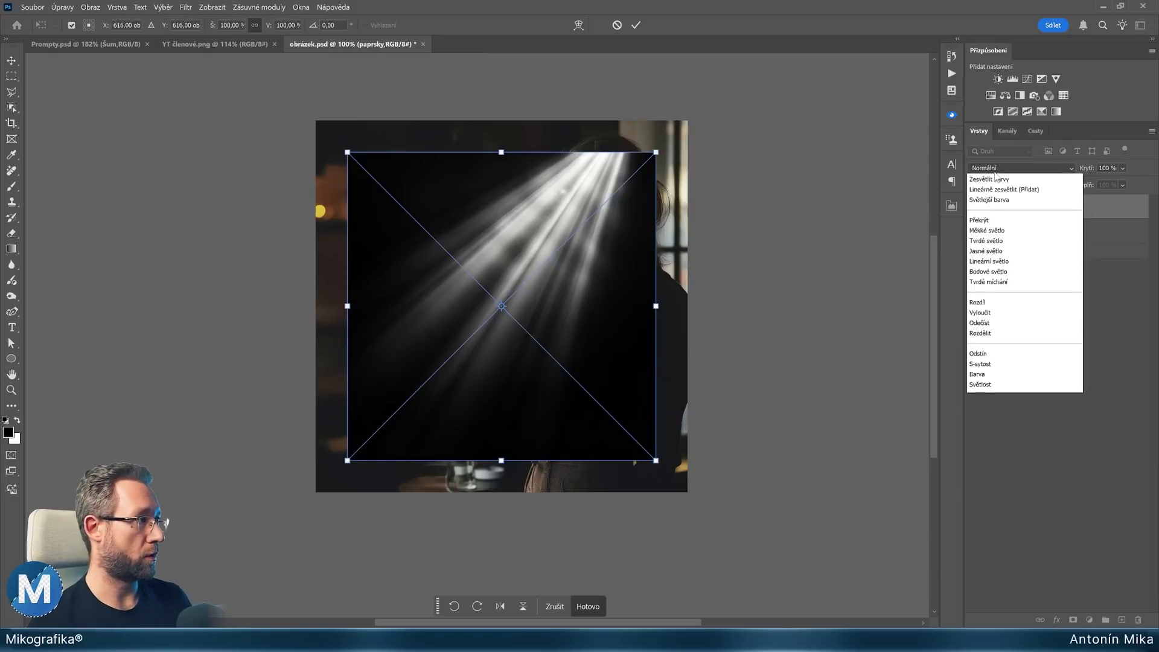
{"action": "left_click", "coordinate": [996, 288]}
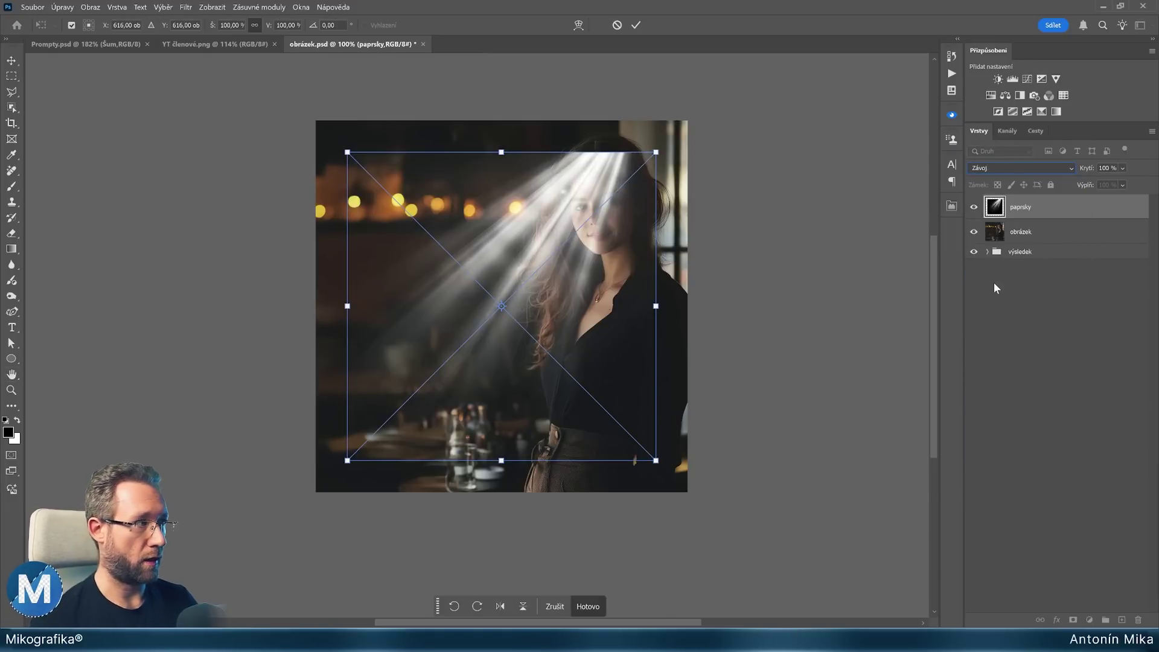
{"action": "key", "text": "ctrl+minus"}
{"action": "key", "text": "ctrl+minus"}
{"action": "key", "text": "ctrl+minus"}
{"action": "key", "text": "ctrl+minus"}
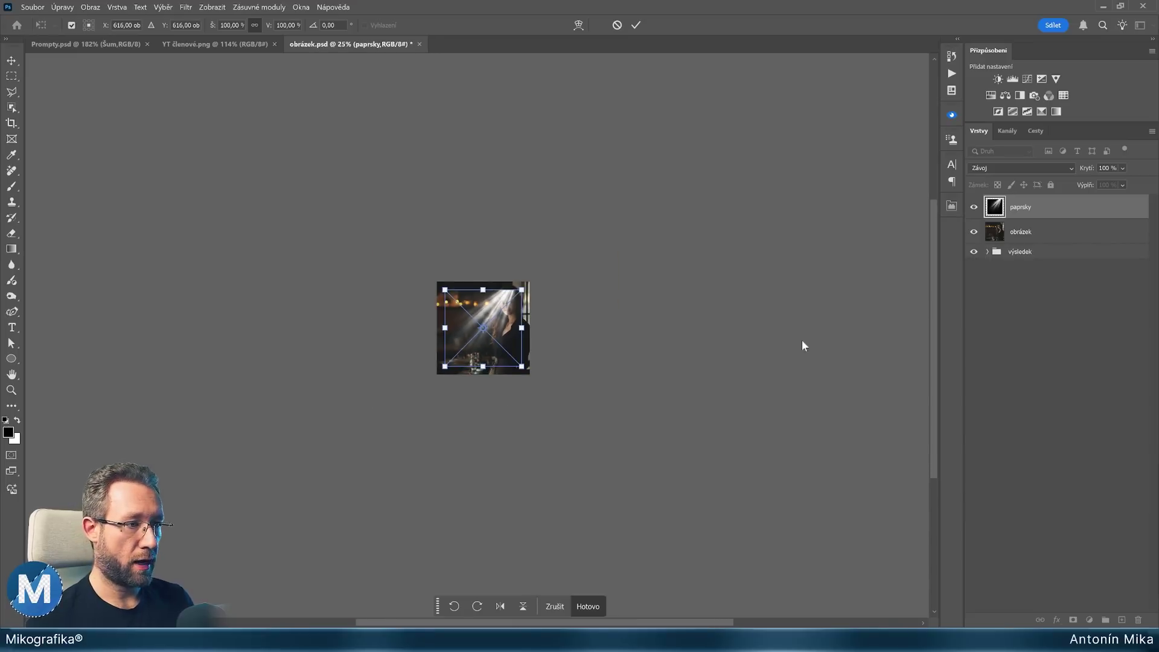
Flip the paprsky rays horizontally, enlarge them to about 337%, and angle them diagonally.
{"action": "right_click", "coordinate": [506, 321]}
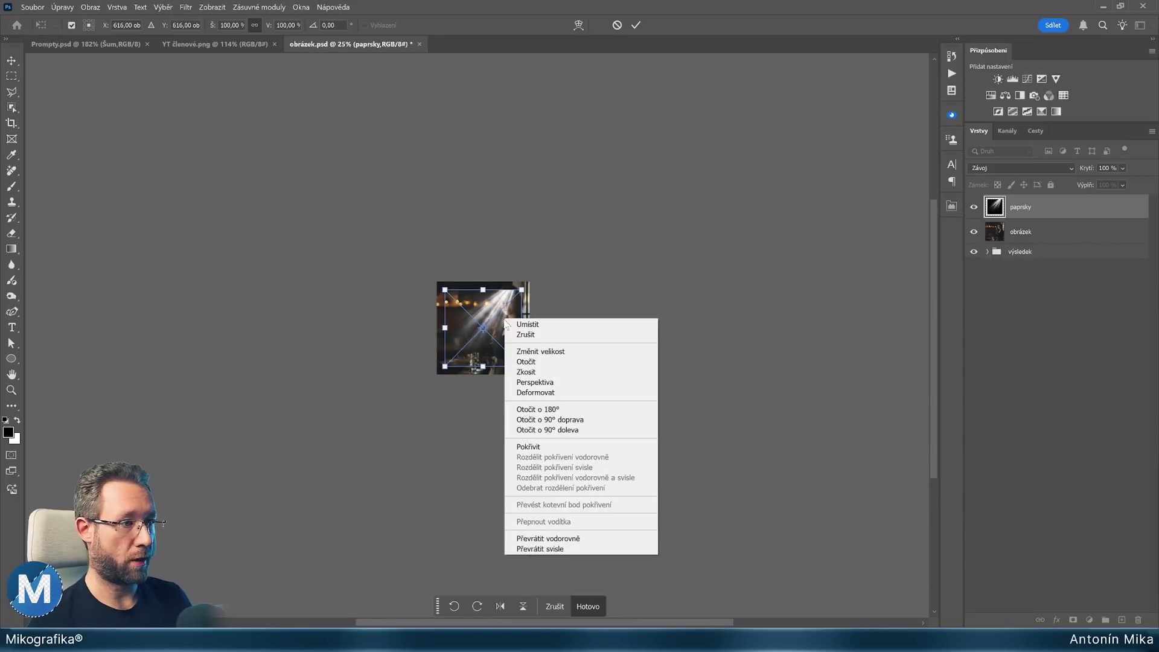
{"action": "left_click", "coordinate": [599, 542]}
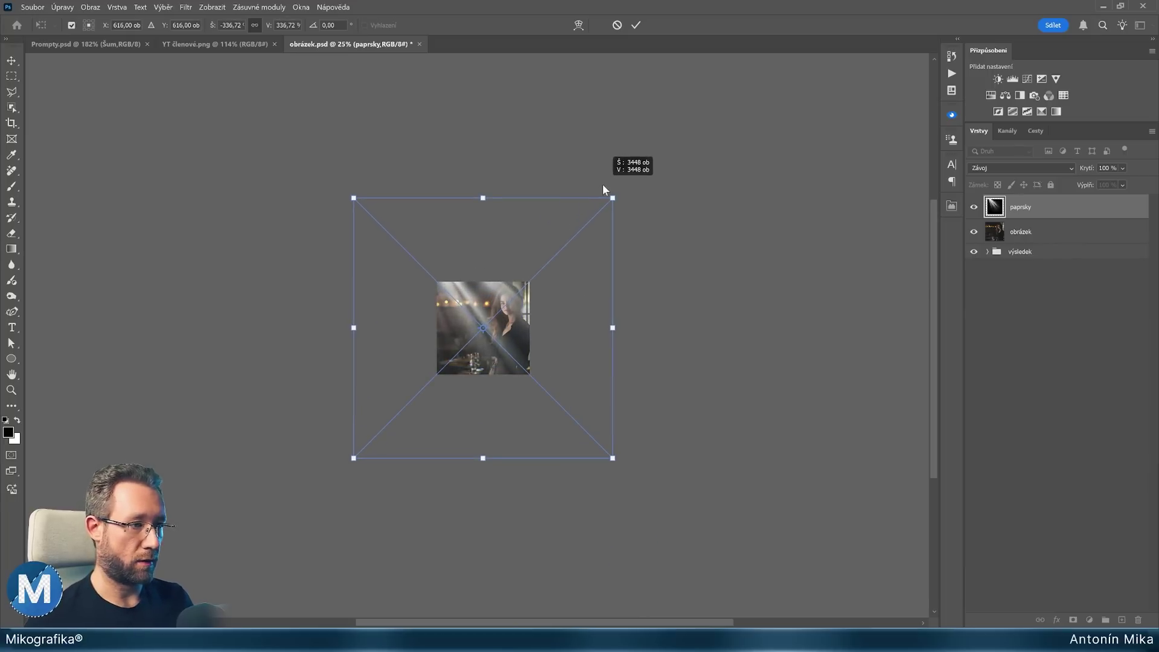
{"action": "left_click_drag", "start_coordinate": [523, 290], "coordinate": [603, 184]}
{"action": "key", "text": "ctrl+plus"}
{"action": "left_click_drag", "start_coordinate": [779, 282], "coordinate": [729, 296]}
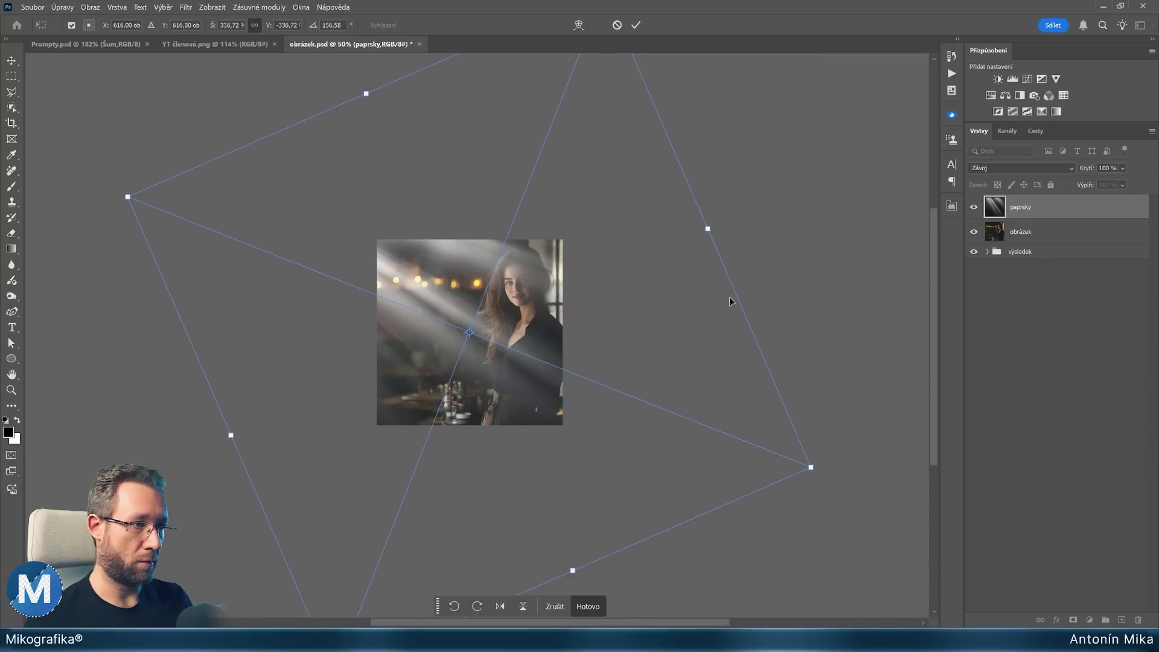
{"action": "mouse_move", "coordinate": [542, 283]}
{"action": "left_mouse_down"}
{"action": "mouse_move", "coordinate": [610, 332]}
{"action": "mouse_move", "coordinate": [603, 358]}
{"action": "left_mouse_up"}
{"action": "left_click_drag", "start_coordinate": [769, 333], "coordinate": [787, 347]}
{"action": "left_click_drag", "start_coordinate": [628, 370], "coordinate": [613, 354]}
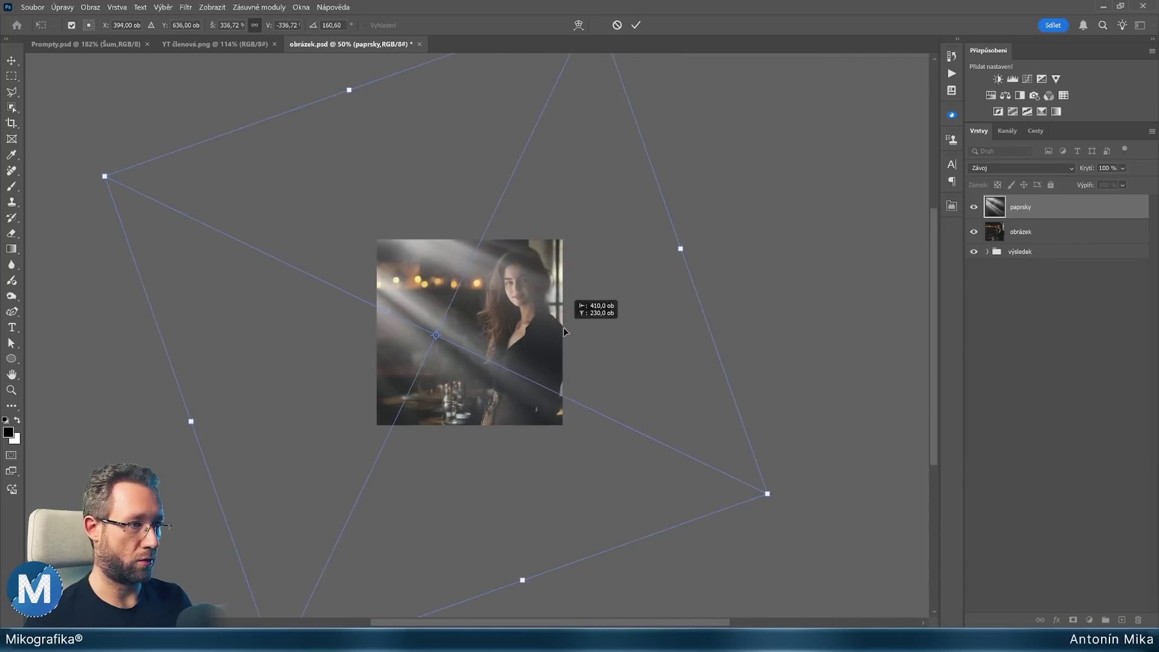
{"action": "key", "text": "Return"}
Zoom and pan to bring the whole transformed portrait back into view.
{"action": "scroll", "coordinate": [449, 282], "scroll_direction": "up", "scroll_amount": 1}
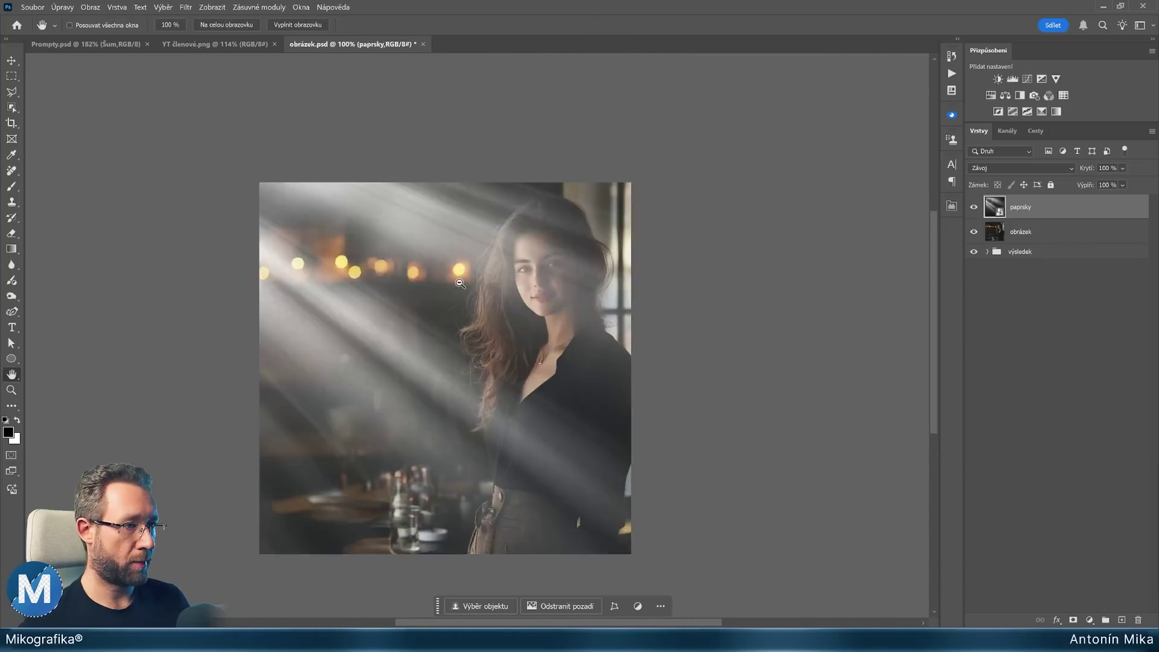
{"action": "scroll", "coordinate": [454, 284], "scroll_direction": "up", "scroll_amount": 1}
{"action": "scroll", "coordinate": [453, 284], "scroll_direction": "up", "scroll_amount": 1}
{"action": "scroll", "coordinate": [362, 285], "scroll_direction": "up", "scroll_amount": 1}
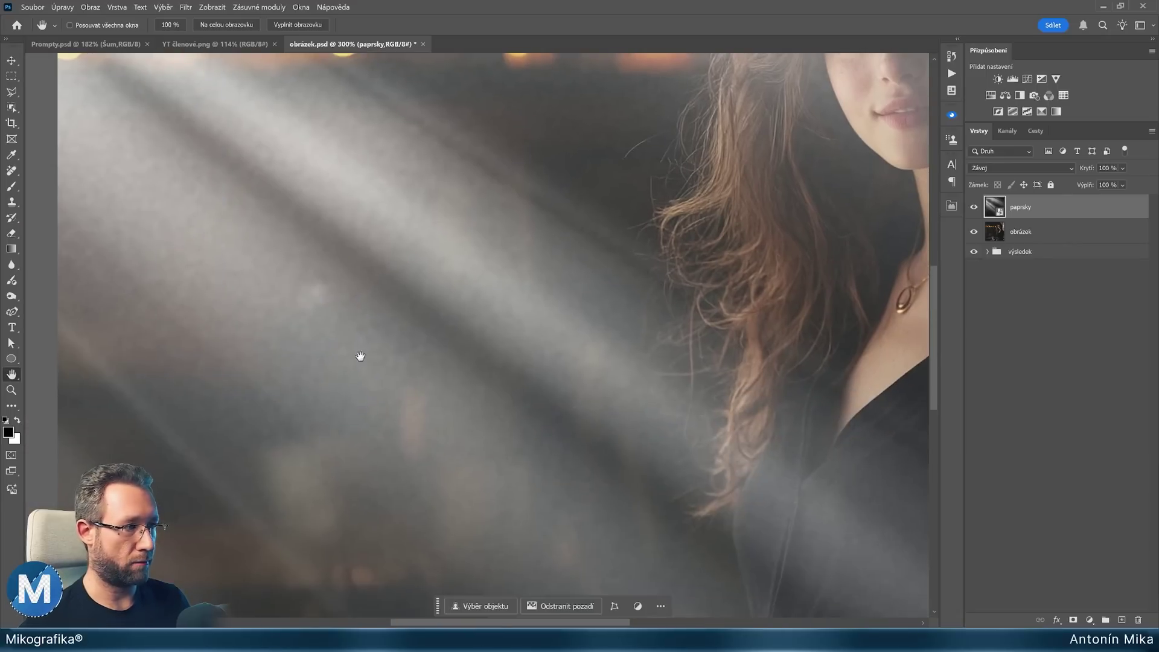
{"action": "scroll", "coordinate": [514, 341], "scroll_direction": "down", "scroll_amount": 4}
{"action": "scroll", "coordinate": [422, 347], "scroll_direction": "up", "scroll_amount": 3}
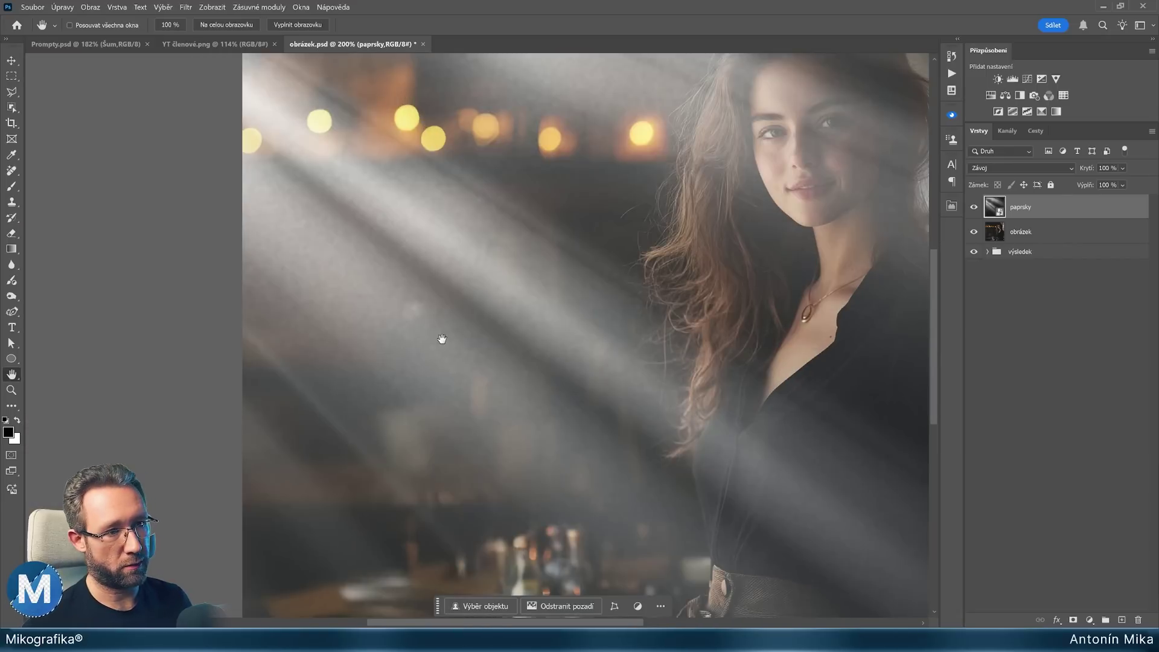
{"action": "scroll", "coordinate": [351, 290], "scroll_direction": "down", "scroll_amount": 1}
{"action": "left_click_drag", "start_coordinate": [449, 263], "coordinate": [521, 279]}
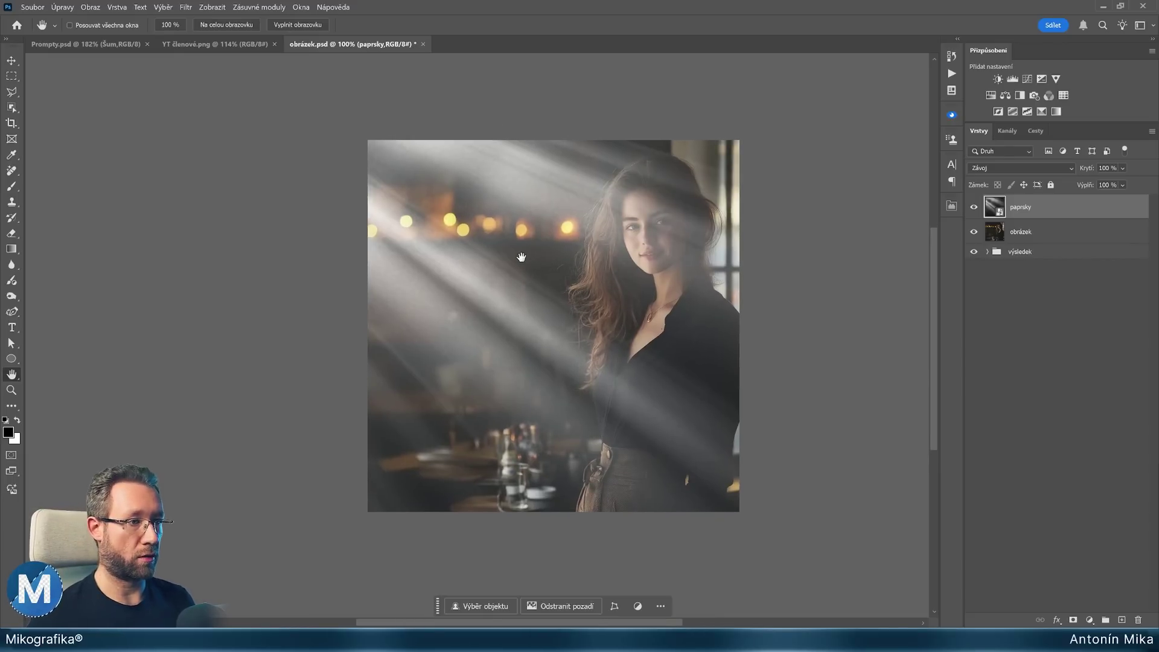
Apply a Field Blur to the paprsky rays with about 10% noise grain.
{"action": "left_click", "coordinate": [187, 7]}
{"action": "mouse_move", "coordinate": [217, 147]}
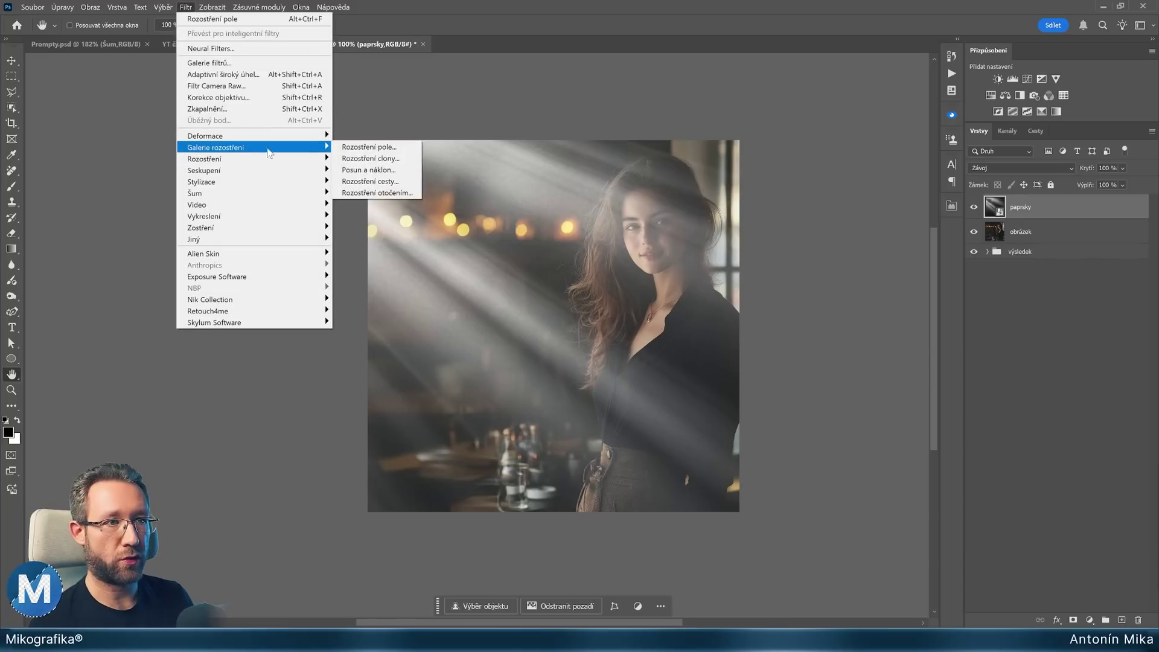
{"action": "left_click", "coordinate": [367, 147]}
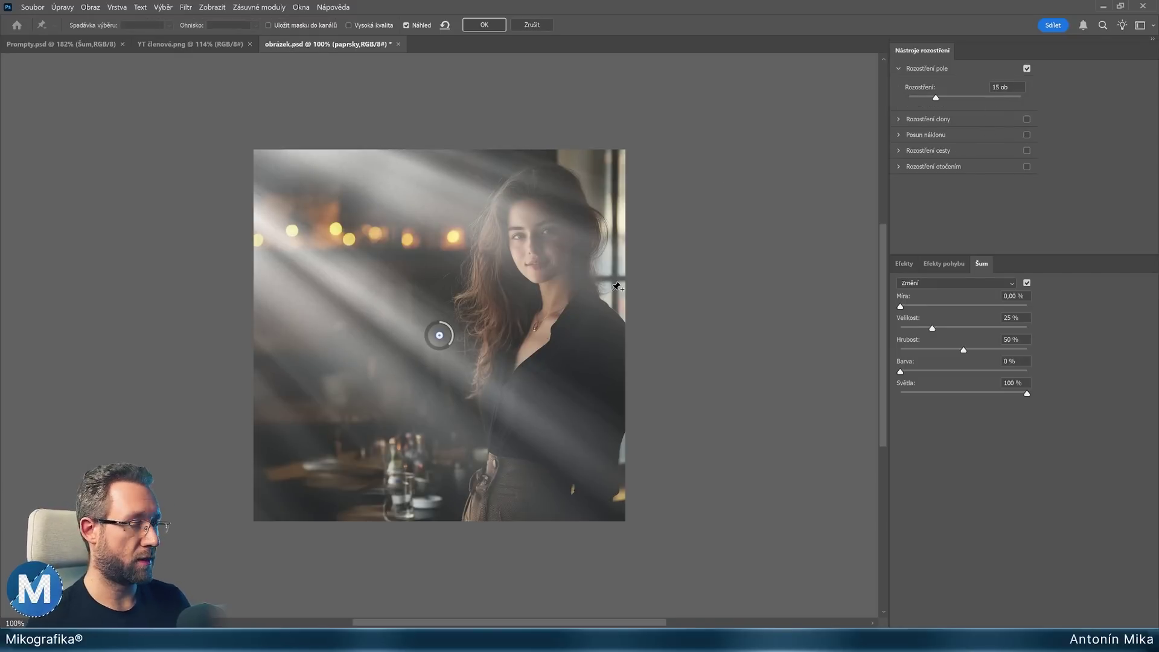
{"action": "key", "text": "ctrl+plus"}
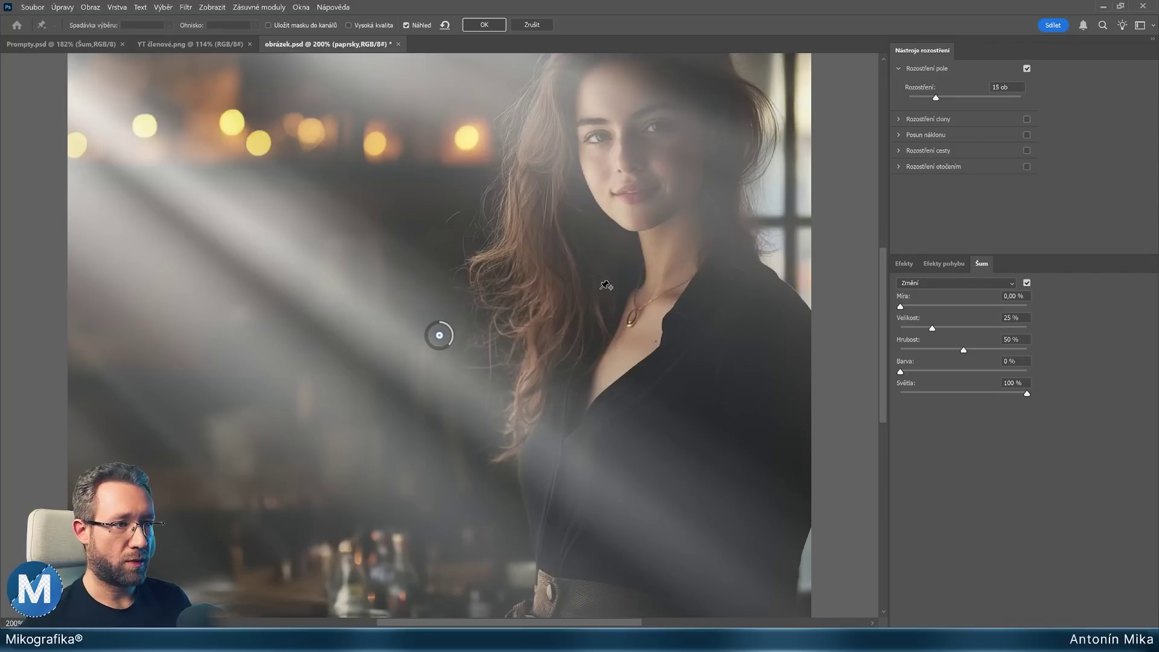
{"action": "key", "text": "ctrl+plus"}
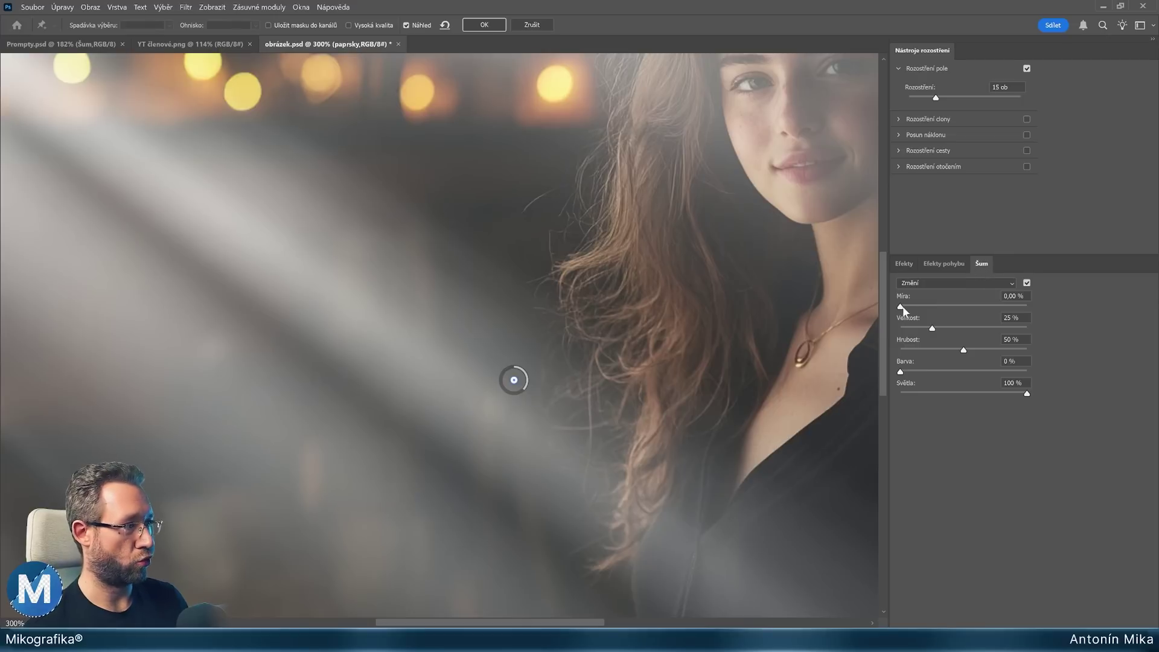
{"action": "mouse_move", "coordinate": [901, 307]}
{"action": "left_mouse_down"}
{"action": "mouse_move", "coordinate": [962, 307]}
{"action": "mouse_move", "coordinate": [914, 311]}
{"action": "left_mouse_up"}
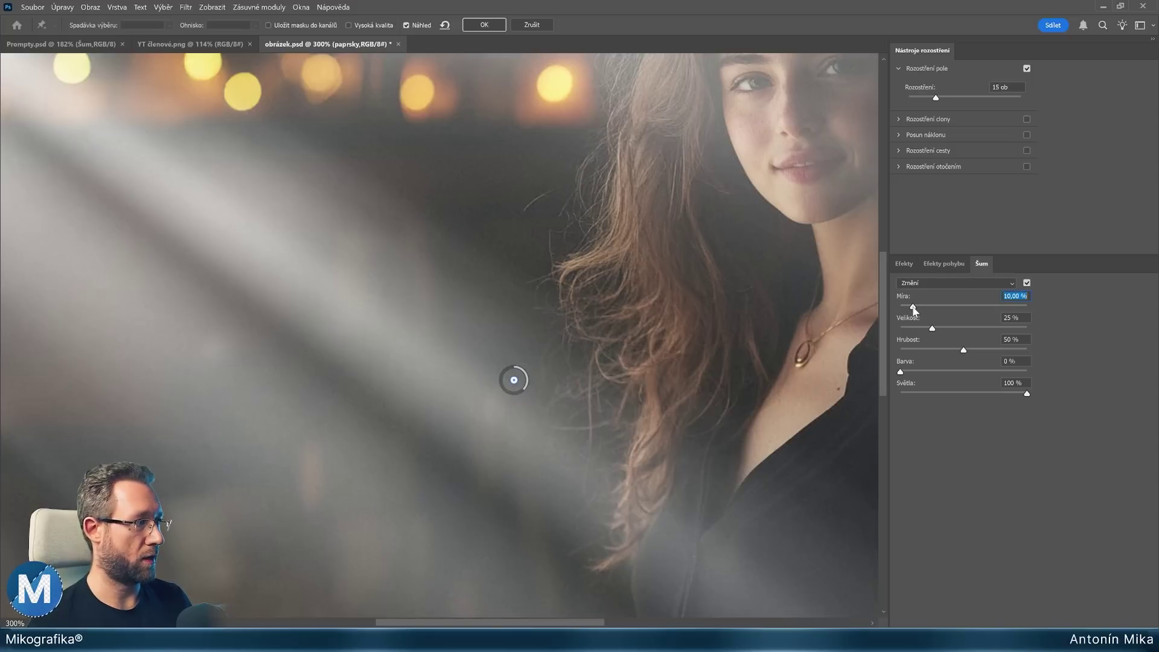
{"action": "left_click", "coordinate": [484, 26]}
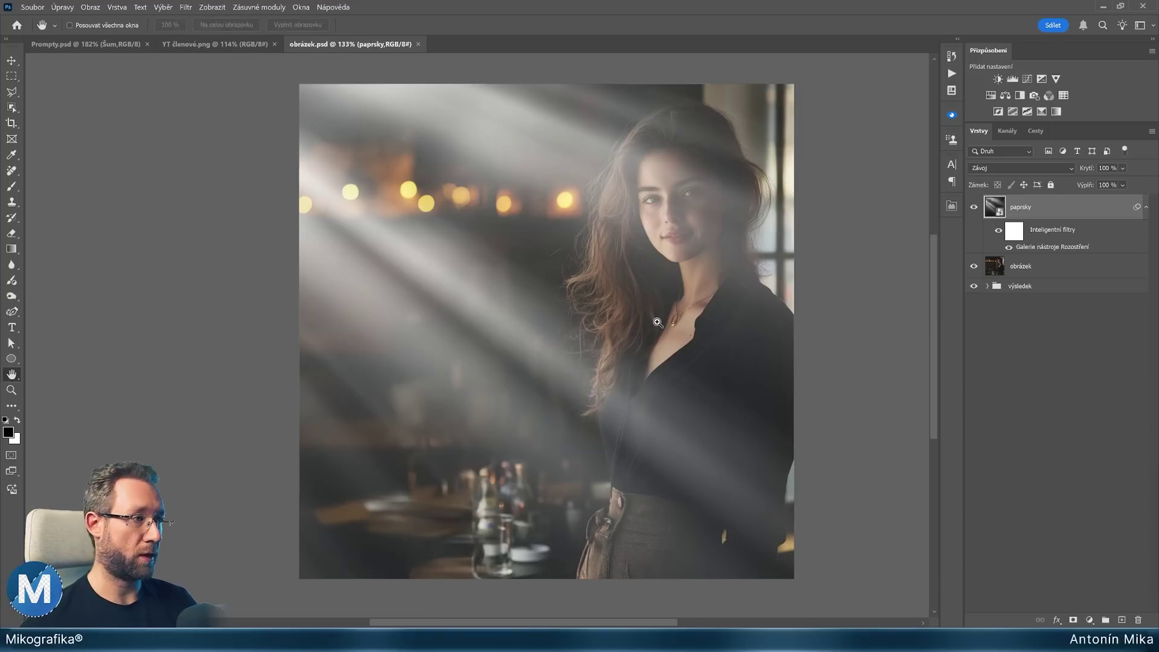
Add a new default-named layer and fill it with black.
{"action": "key", "text": "ctrl+shift+n"}
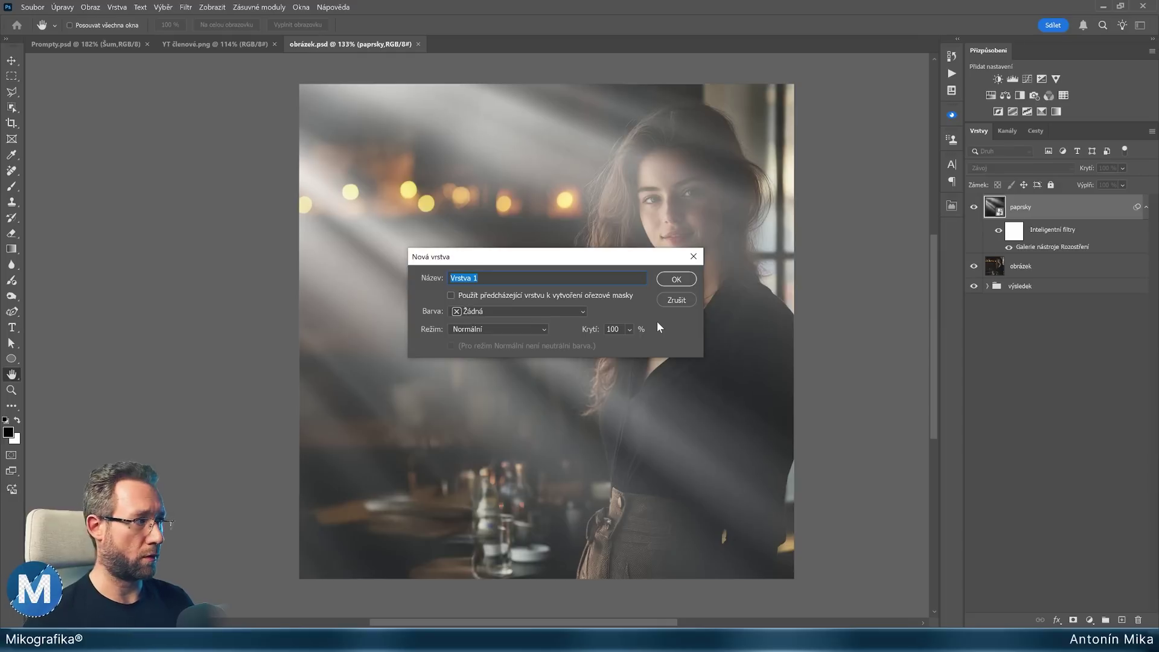
{"action": "key", "text": "Return"}
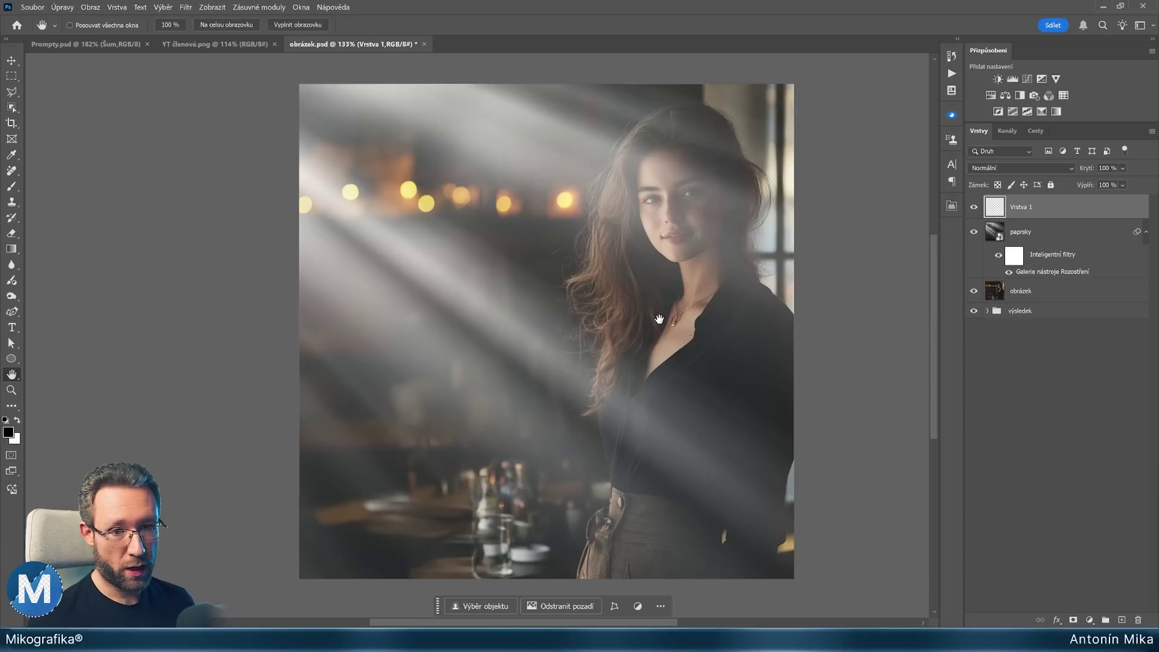
{"action": "key", "text": "alt+BackSpace"}
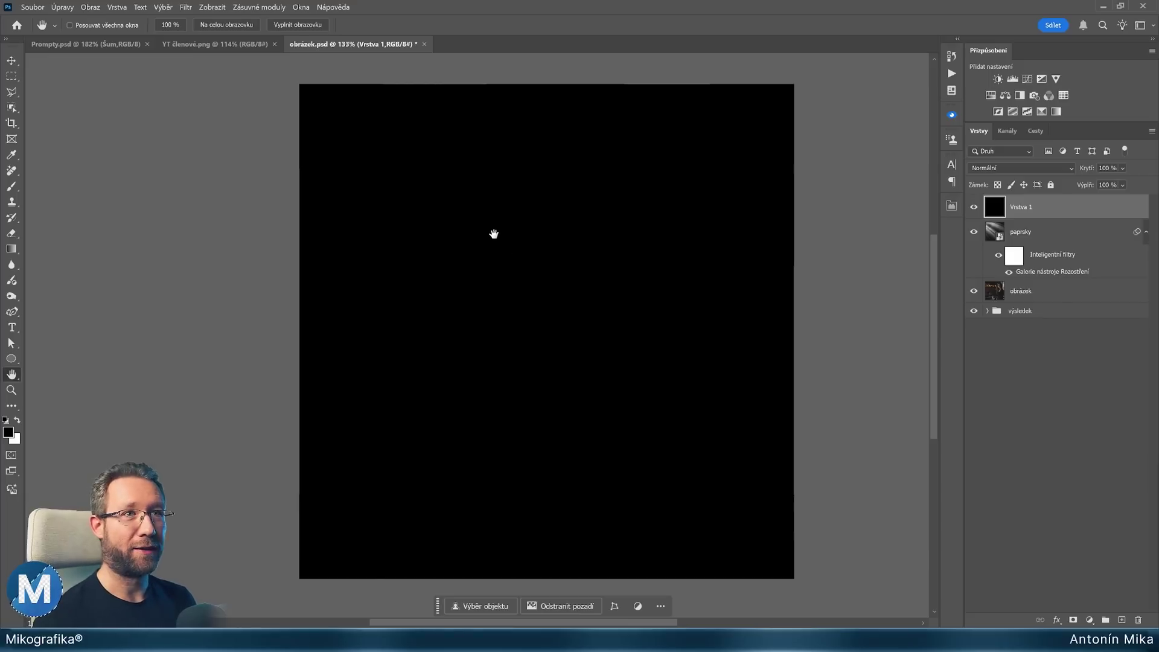
Apply the Mezzotint filter with Large Dots to the black layer.
{"action": "left_click", "coordinate": [186, 7]}
{"action": "mouse_move", "coordinate": [205, 170]}
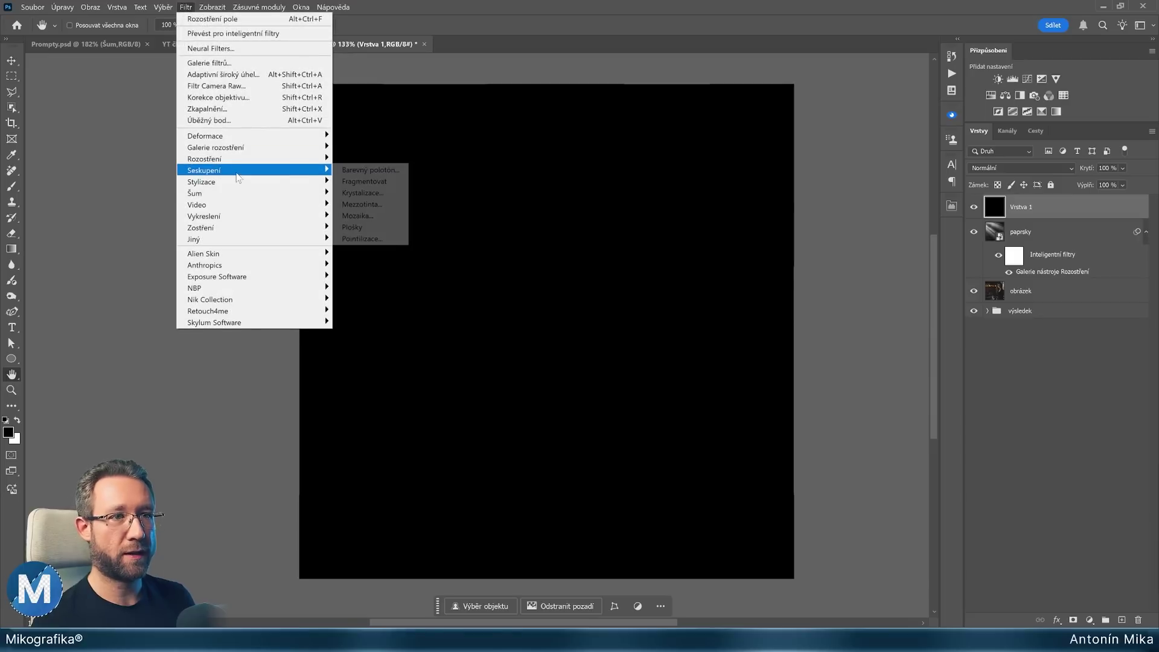
{"action": "left_click", "coordinate": [375, 210]}
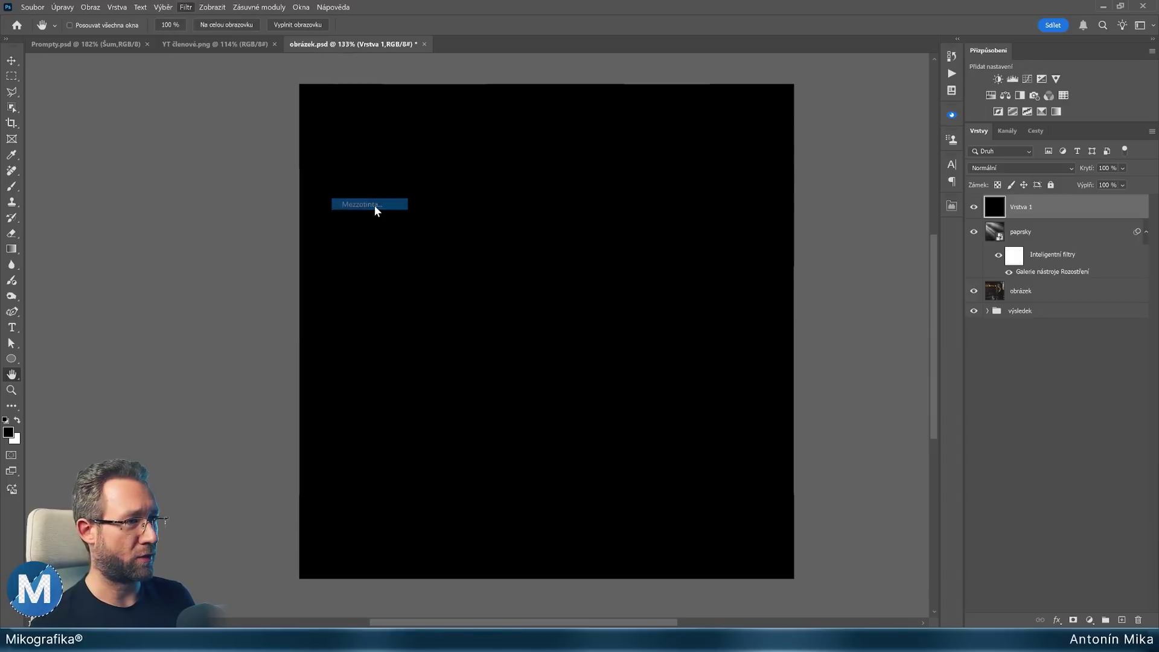
{"action": "left_click", "coordinate": [633, 363]}
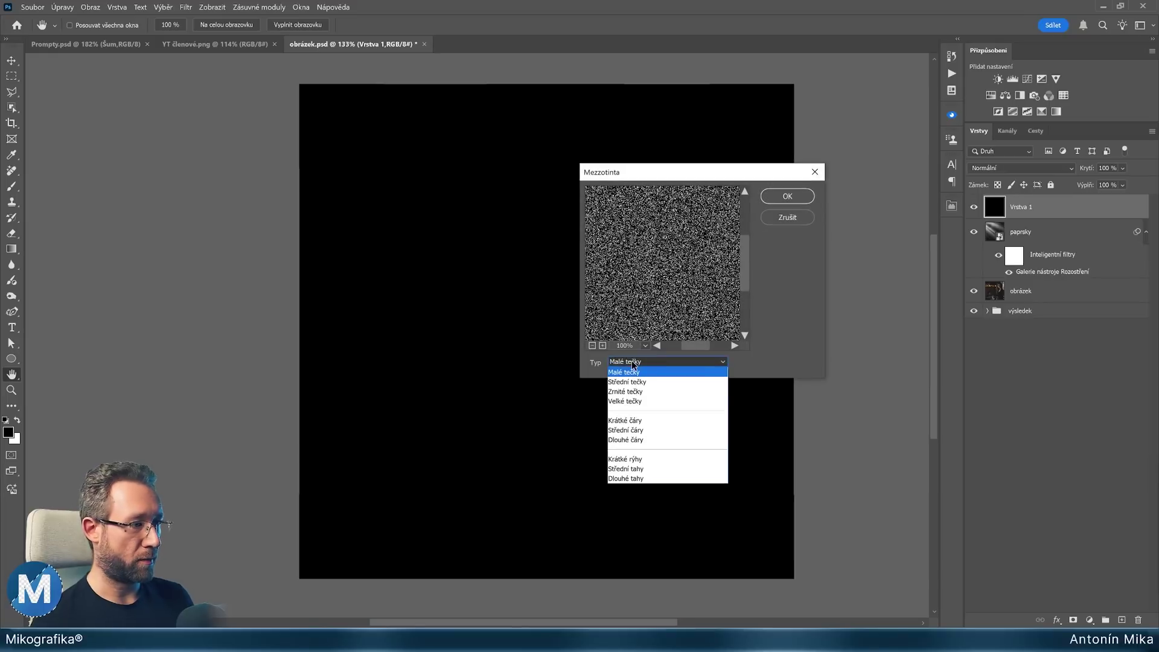
{"action": "left_click", "coordinate": [631, 402]}
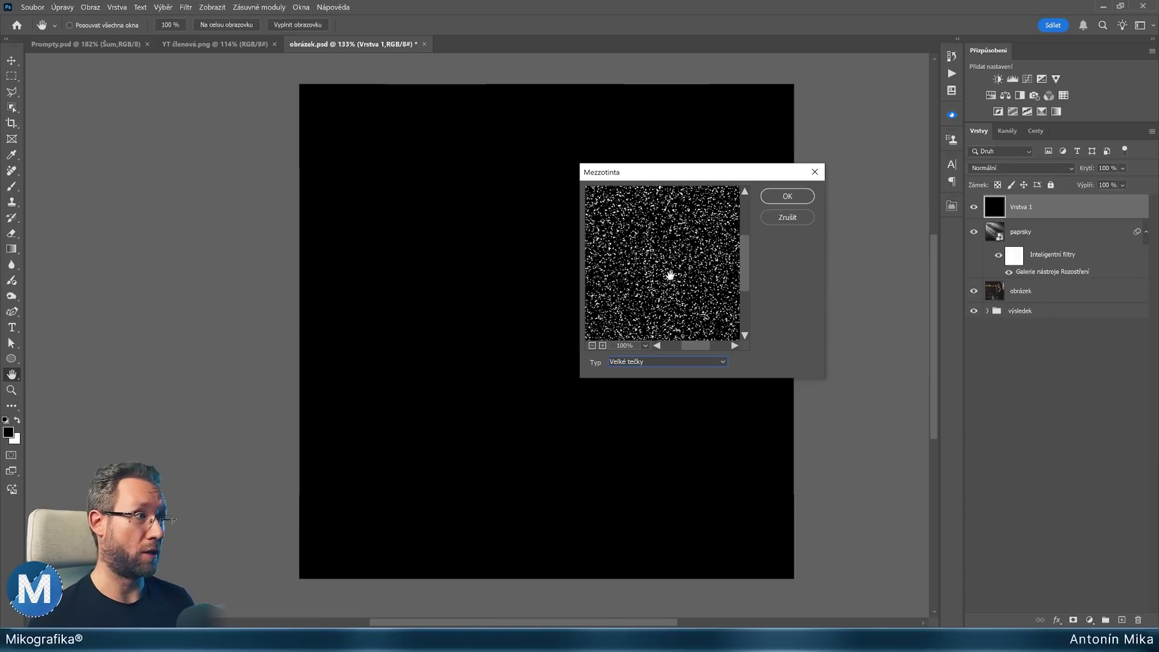
{"action": "left_click", "coordinate": [798, 196]}
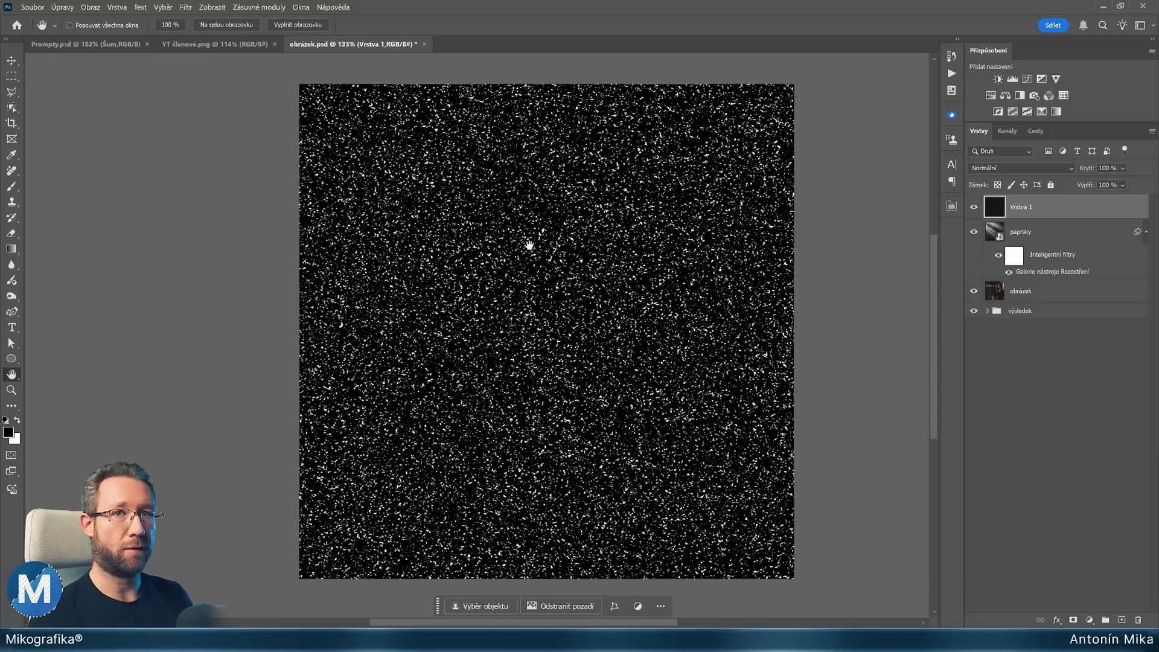
Use Color Range to select Highlights, with Range widened to 200.
{"action": "left_click", "coordinate": [163, 7]}
{"action": "left_click", "coordinate": [205, 117]}
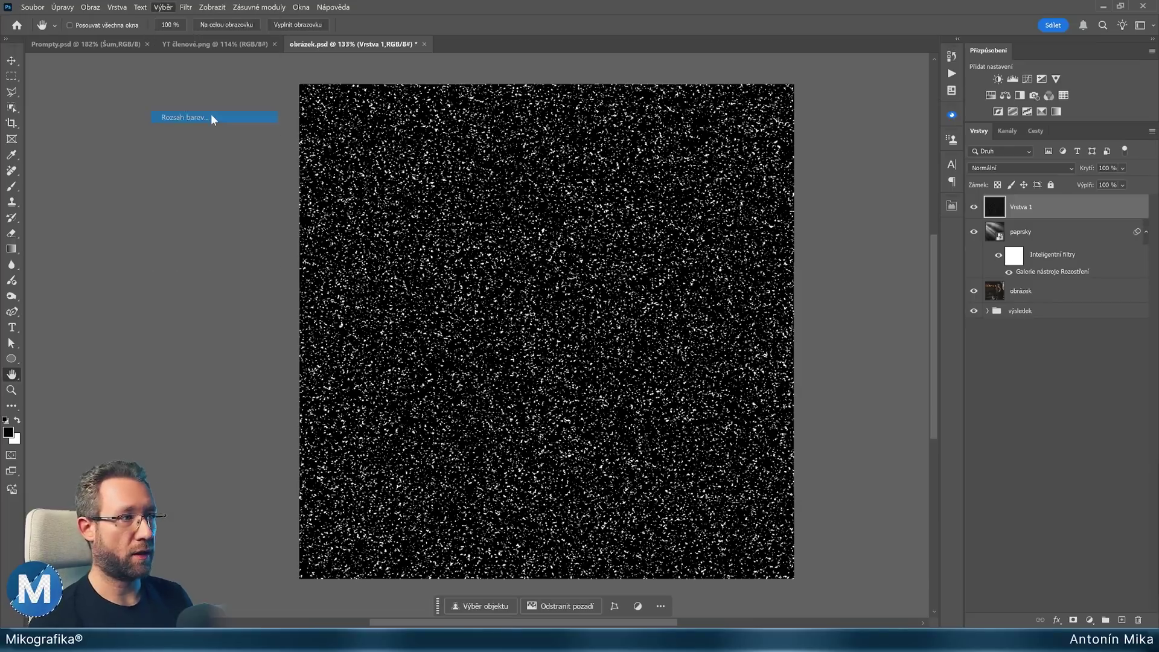
{"action": "left_click", "coordinate": [765, 120]}
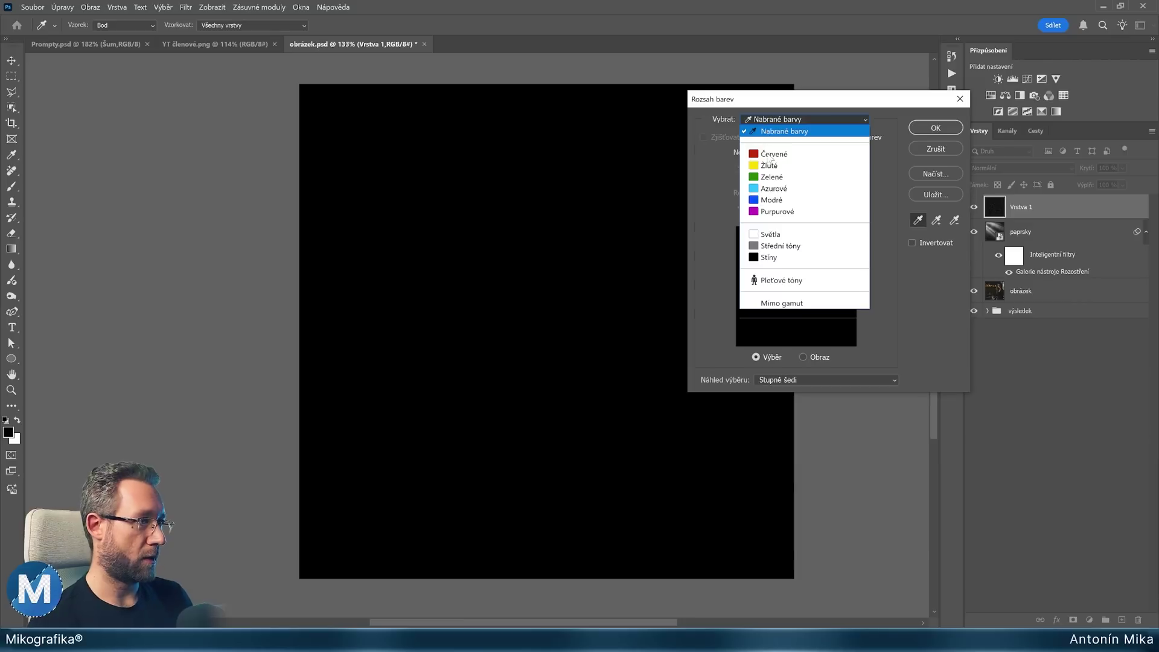
{"action": "left_click", "coordinate": [779, 234]}
{"action": "left_click_drag", "start_coordinate": [773, 175], "coordinate": [793, 173]}
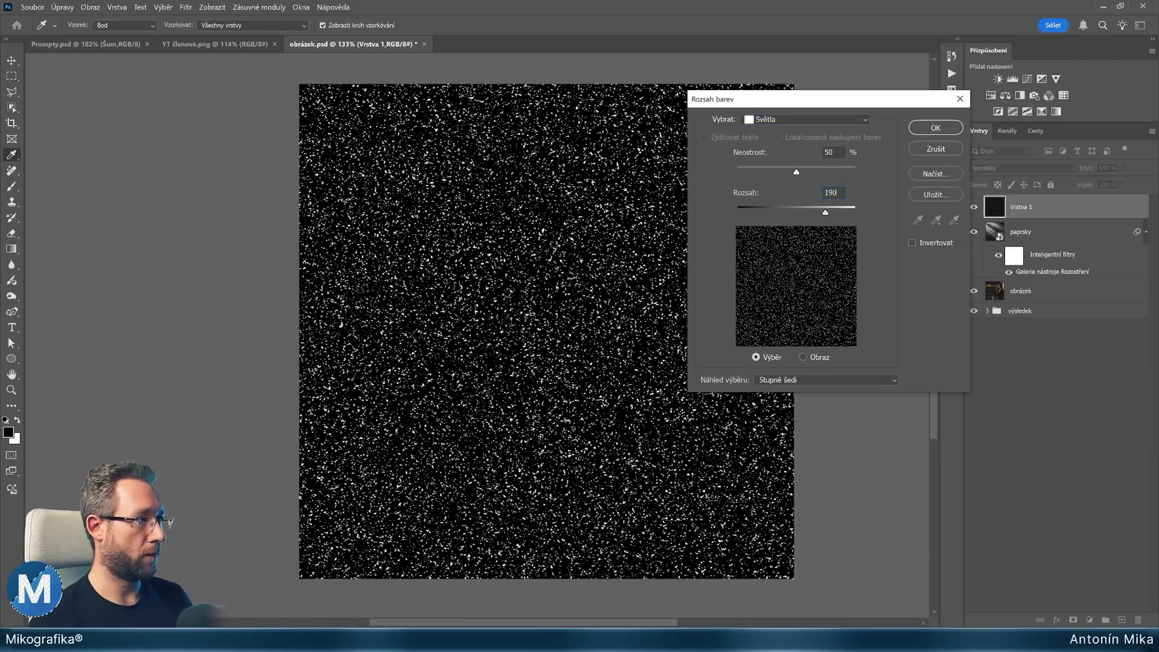
{"action": "left_click", "coordinate": [847, 211]}
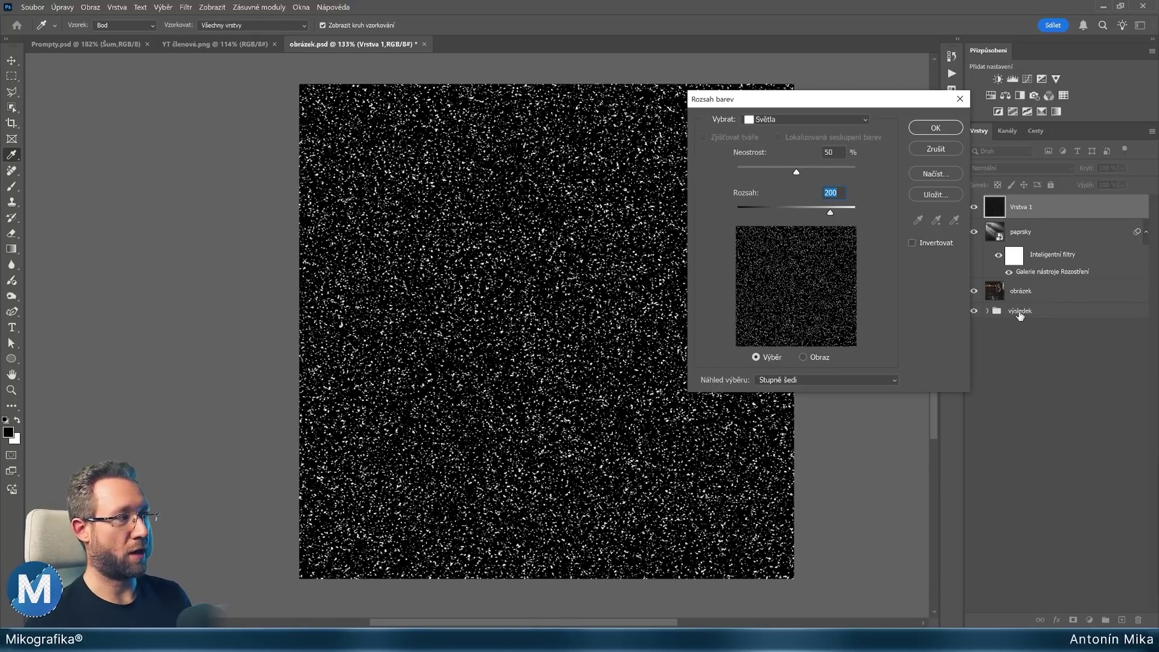
{"action": "left_click", "coordinate": [935, 128]}
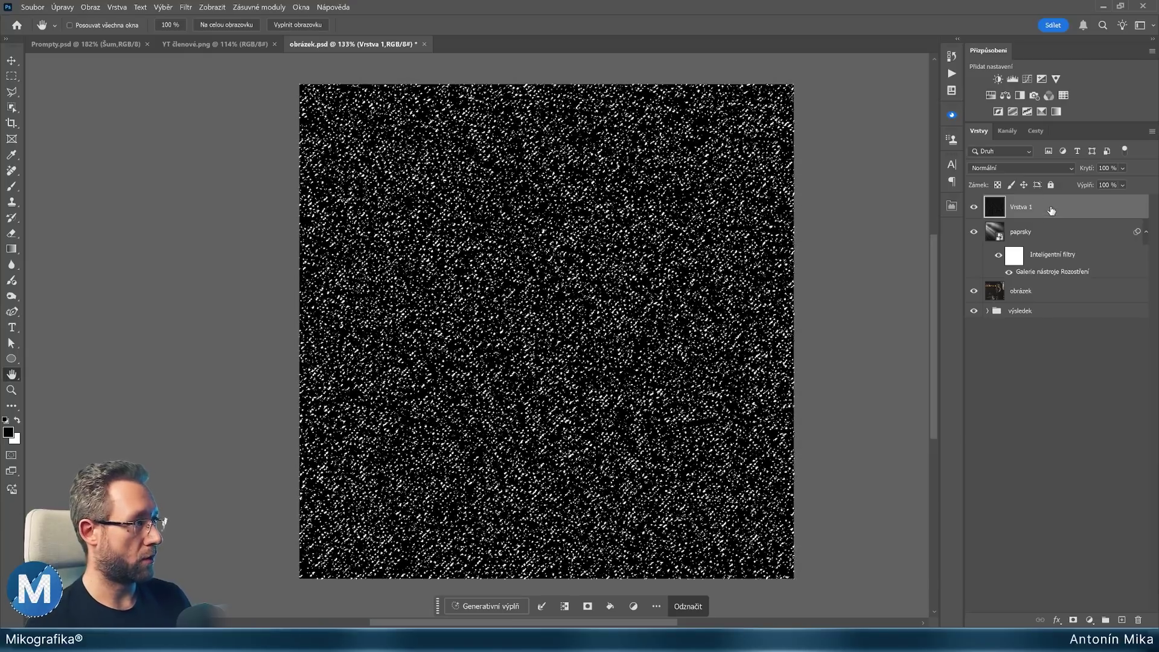
Delete Vrstva 1 keeping its selection, then preview it in Select and Mask as Black & White.
{"action": "left_click_drag", "start_coordinate": [1053, 198], "coordinate": [1139, 622]}
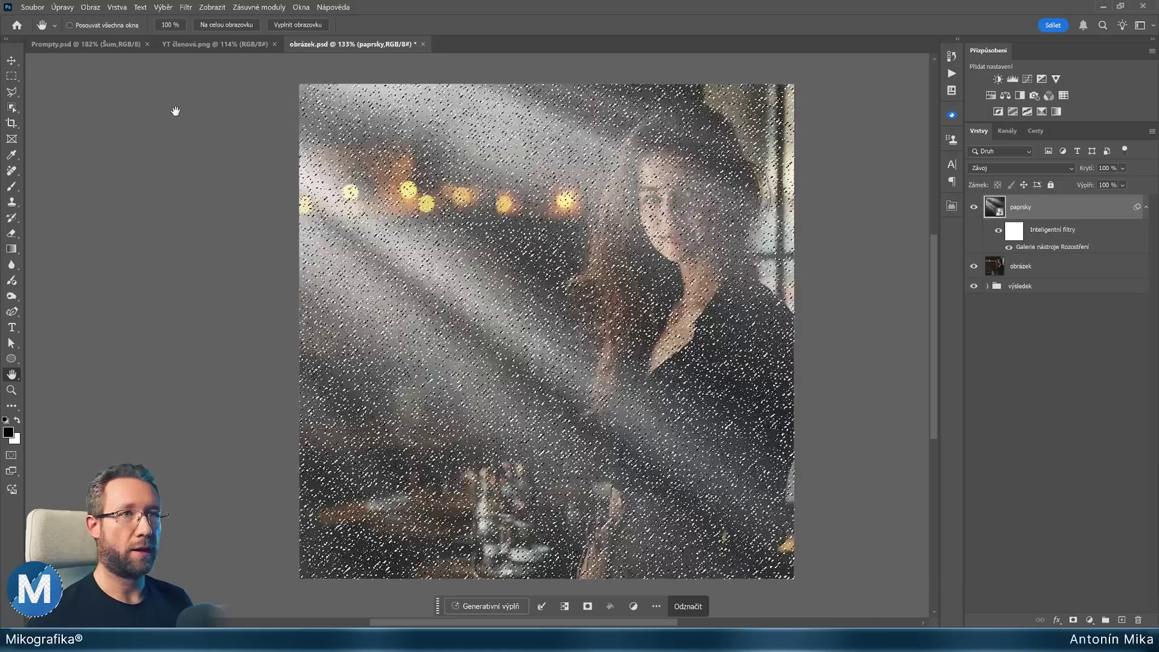
{"action": "left_click", "coordinate": [160, 8]}
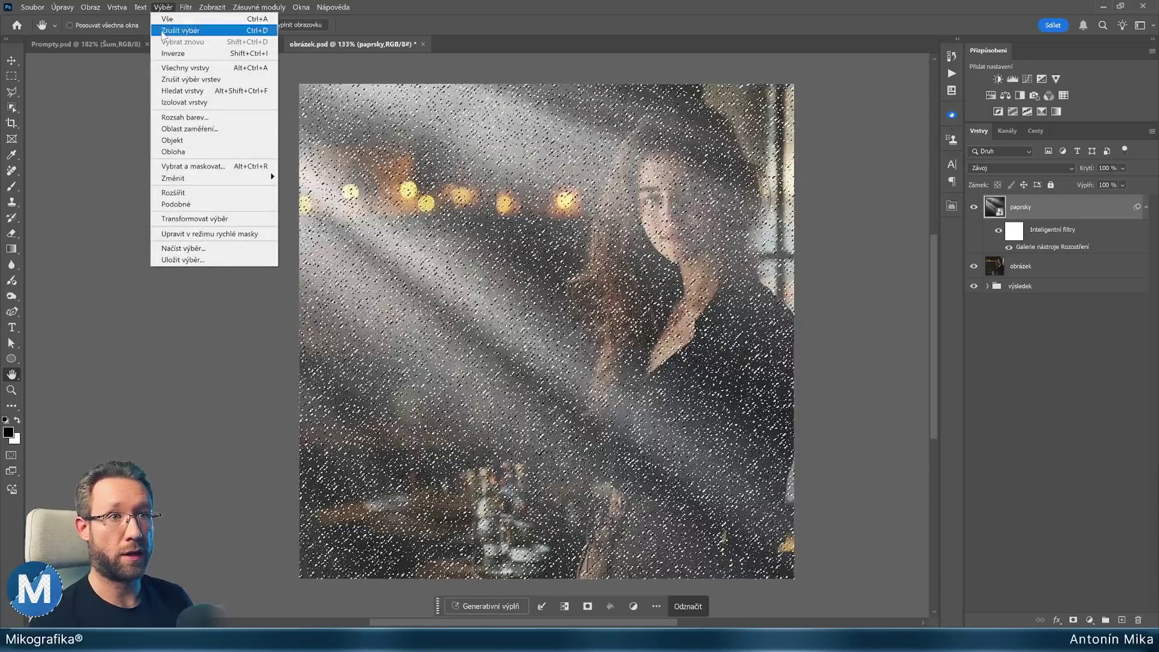
{"action": "left_click", "coordinate": [205, 169]}
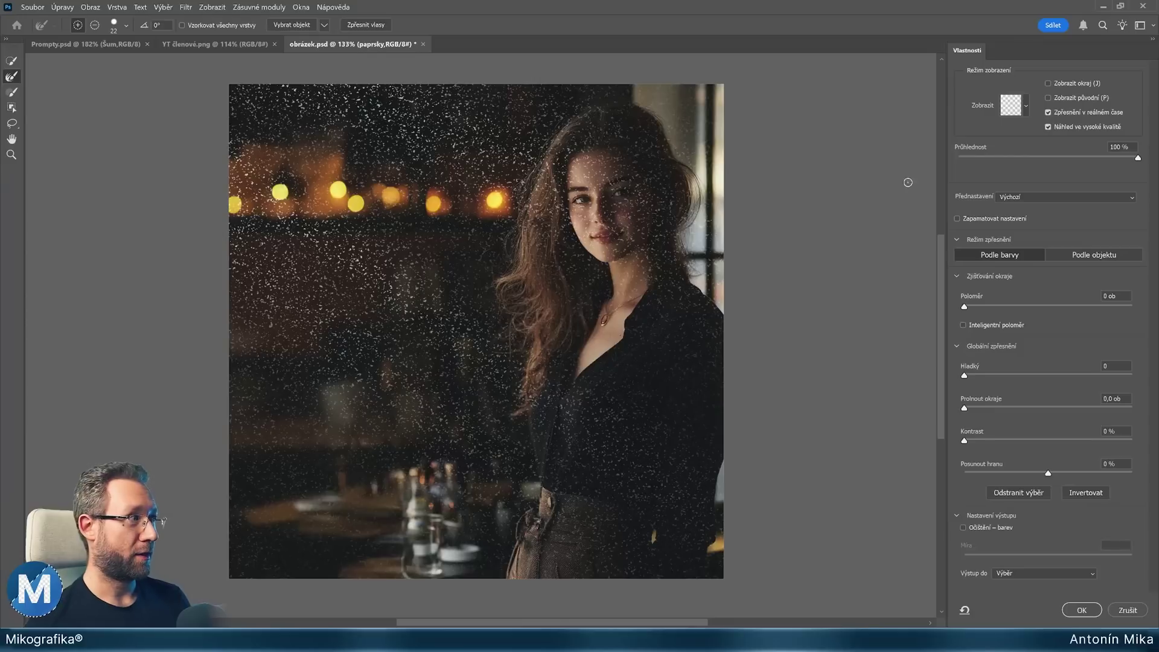
{"action": "left_click", "coordinate": [1002, 112]}
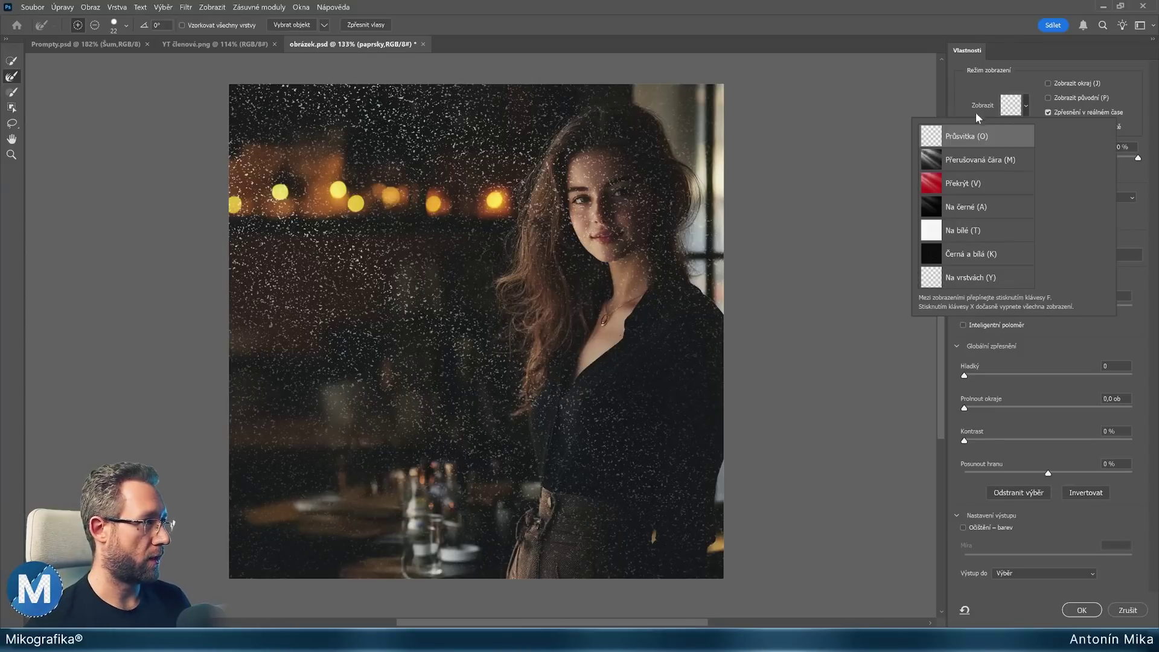
{"action": "left_click", "coordinate": [1020, 109]}
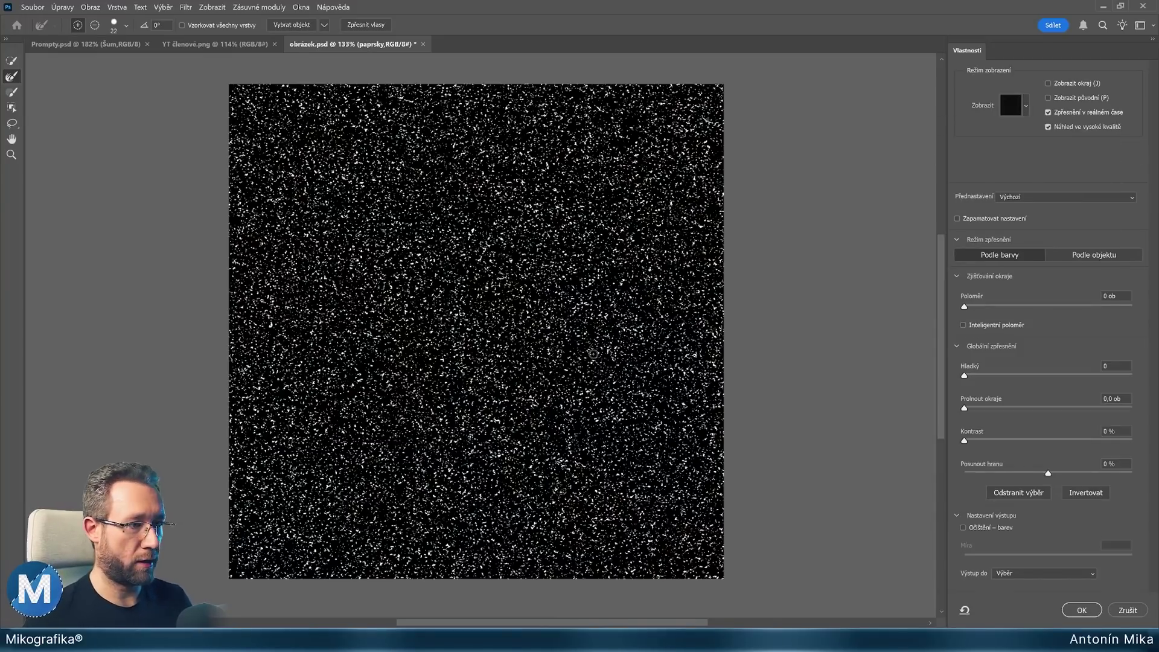
{"action": "key", "text": "ctrl+plus"}
{"action": "key", "text": "ctrl+plus"}
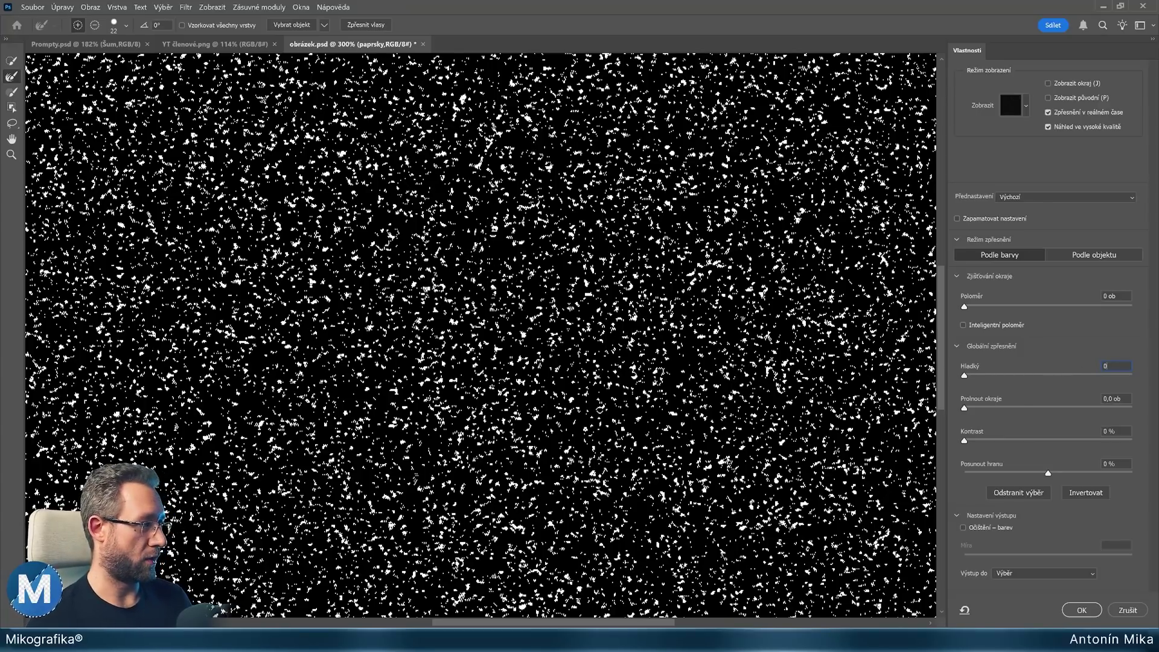
Refine the specks with Smooth 10, Feather 1 px, Contrast 25%, Shift Edge -5%.
{"action": "type", "text": "10"}
{"action": "key", "text": "Return"}
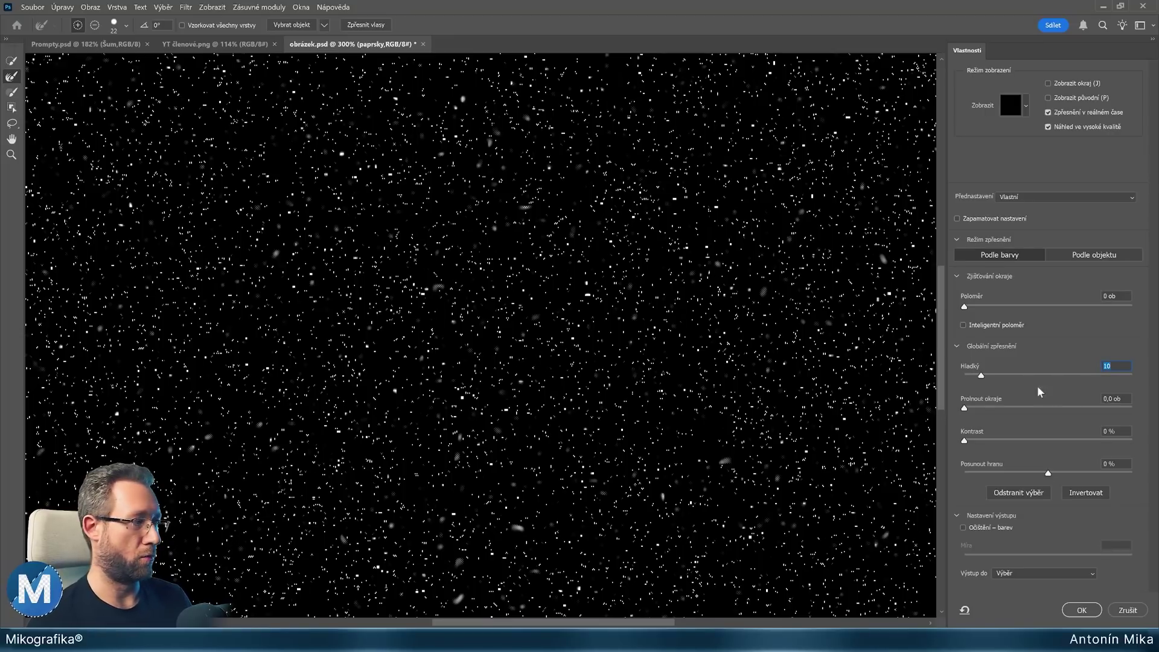
{"action": "key", "text": "Tab"}
{"action": "type", "text": "1"}
{"action": "key", "text": "Return"}
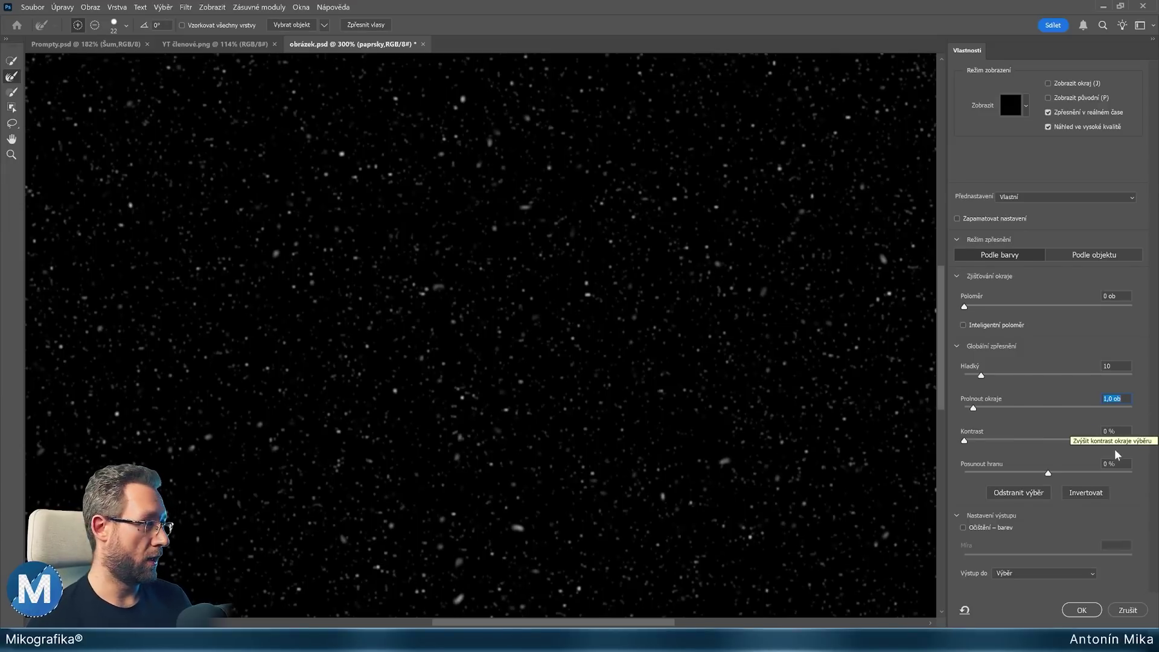
{"action": "key", "text": "Tab"}
{"action": "type", "text": "10"}
{"action": "key", "text": "Return"}
{"action": "type", "text": "20"}
{"action": "key", "text": "Return"}
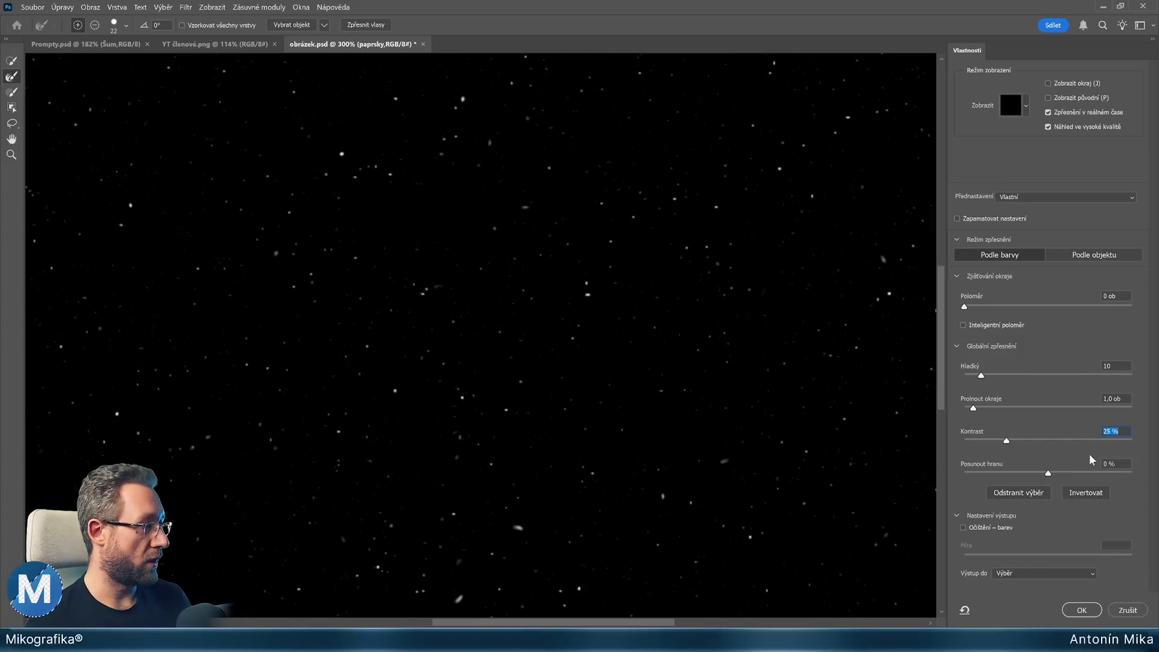
{"action": "key", "text": "Tab"}
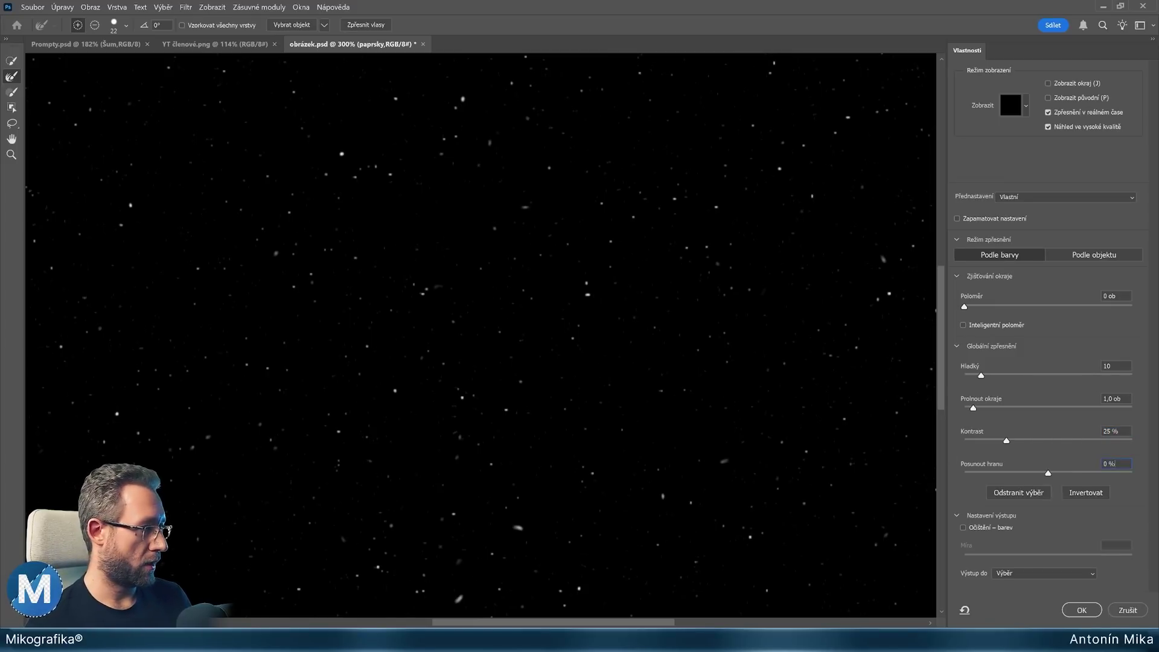
{"action": "key", "text": "Down"}
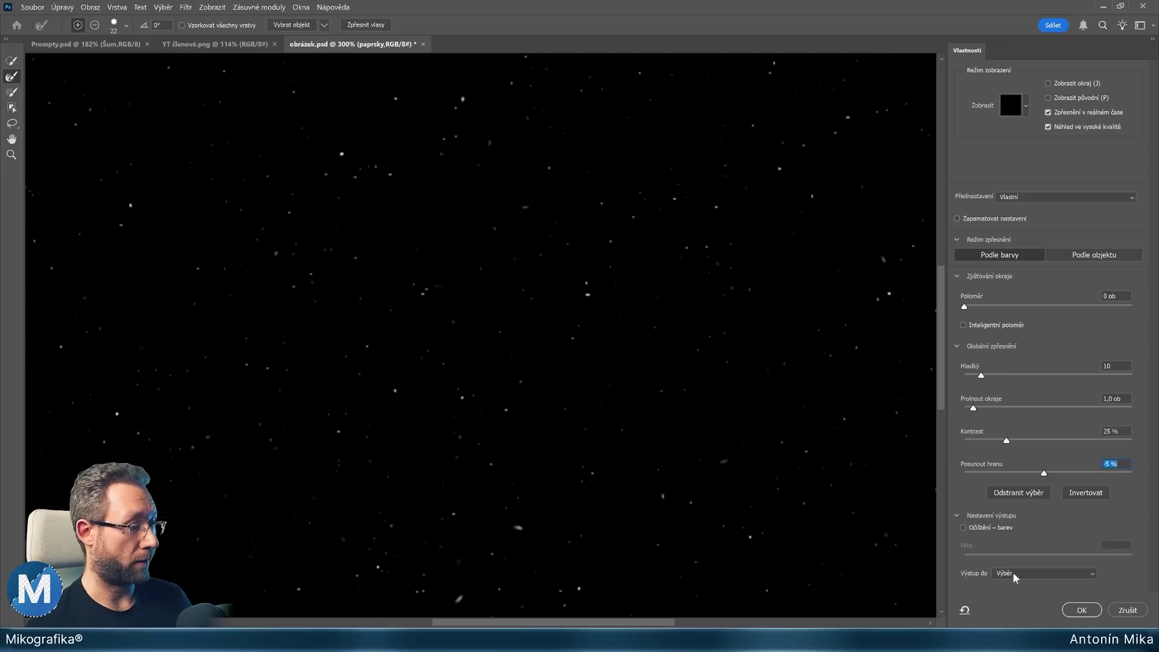
{"action": "left_click", "coordinate": [1081, 610]}
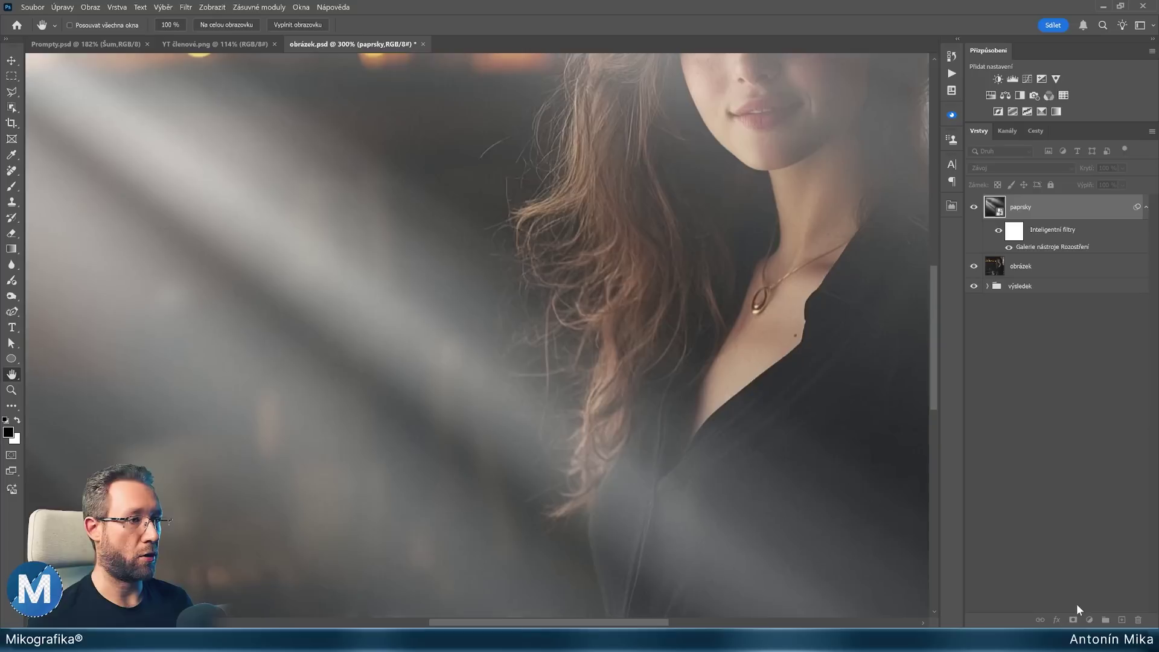
Create a new layer named částice above the paprsky layer.
{"action": "left_click", "coordinate": [477, 337], "text": "alt"}
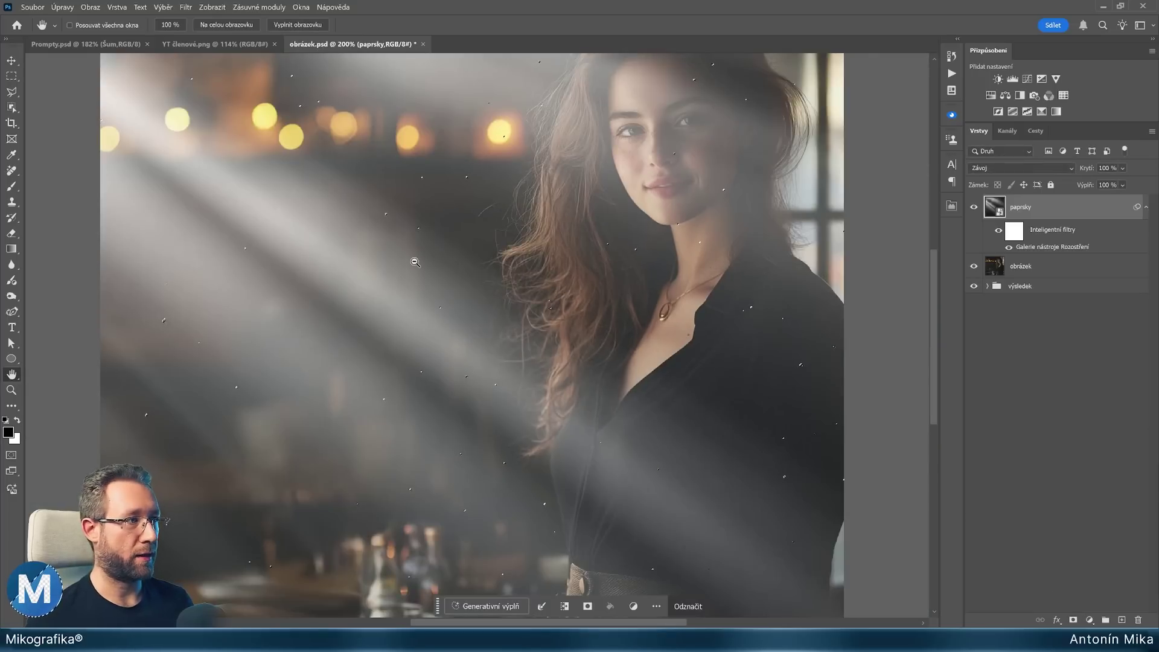
{"action": "scroll", "coordinate": [415, 262], "scroll_direction": "down", "scroll_amount": 2}
{"action": "scroll", "coordinate": [415, 262], "scroll_direction": "up", "scroll_amount": 1}
{"action": "scroll", "coordinate": [423, 248], "scroll_direction": "up", "scroll_amount": 1}
{"action": "scroll", "coordinate": [436, 242], "scroll_direction": "up", "scroll_amount": 1}
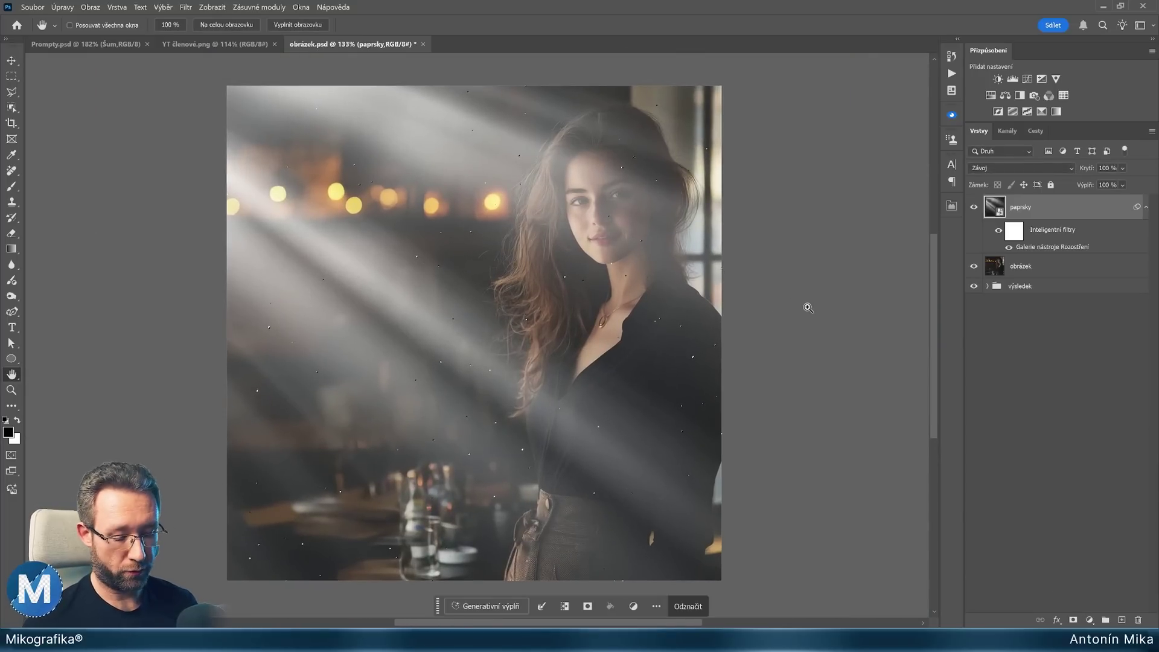
{"action": "key", "text": "ctrl+shift+n"}
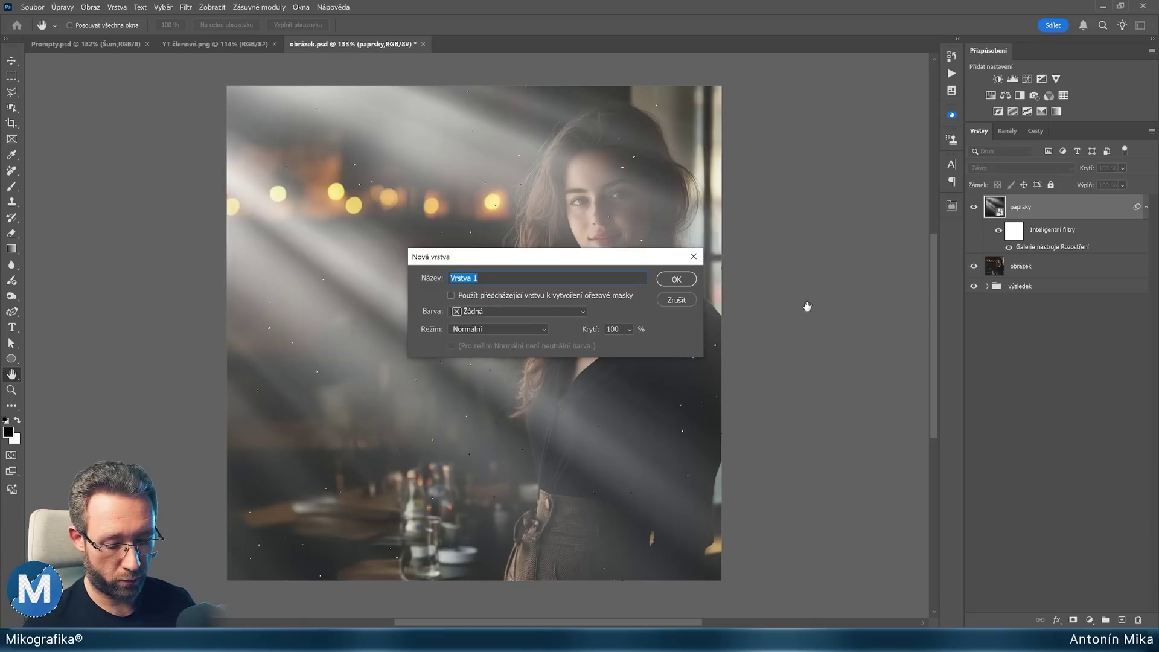
{"action": "type", "text": "částice"}
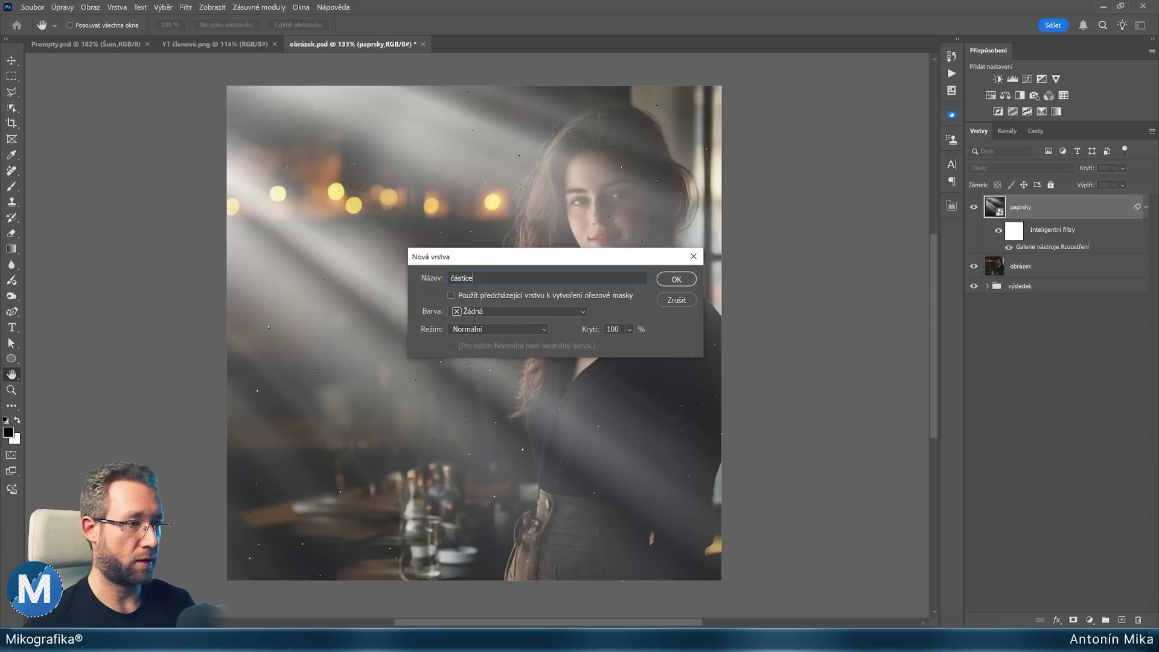
{"action": "key", "text": "Return"}
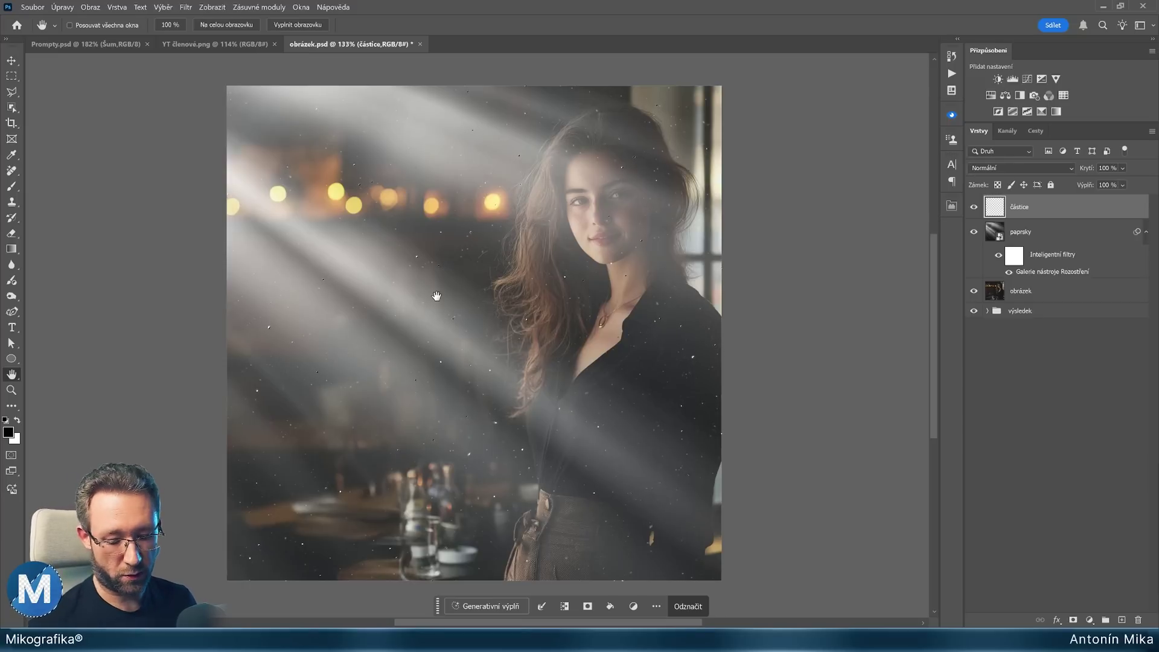
Deselect all and zoom in to inspect the white dust specks.
{"action": "key", "text": "ctrl+d"}
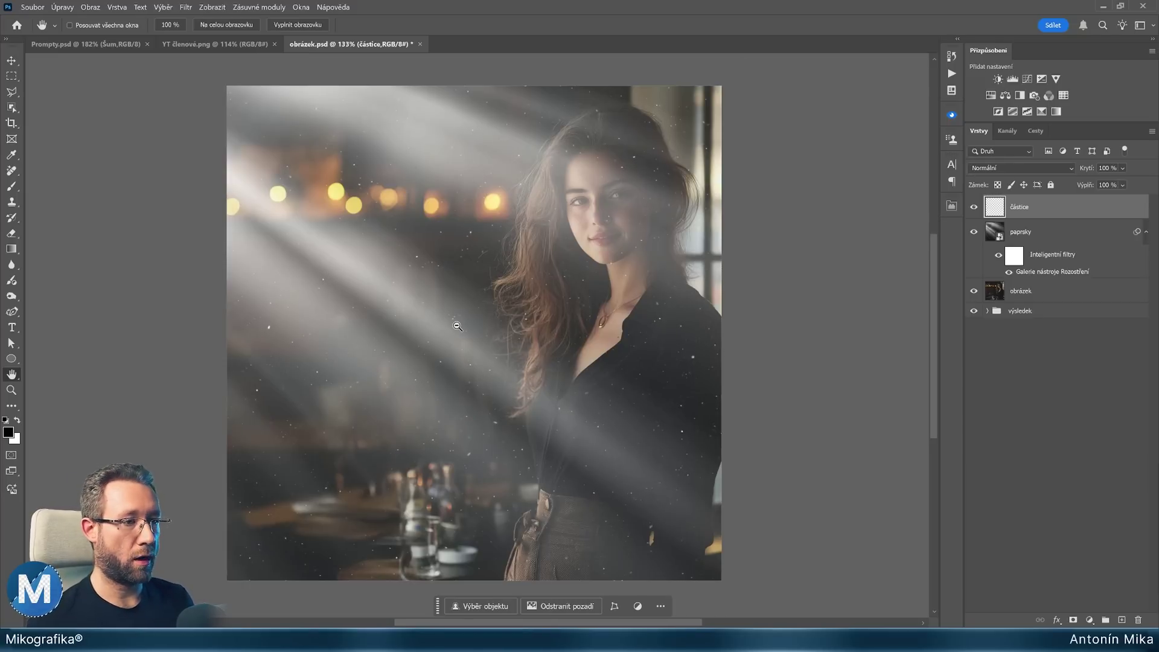
{"action": "scroll", "coordinate": [457, 326], "scroll_direction": "up", "scroll_amount": 1}
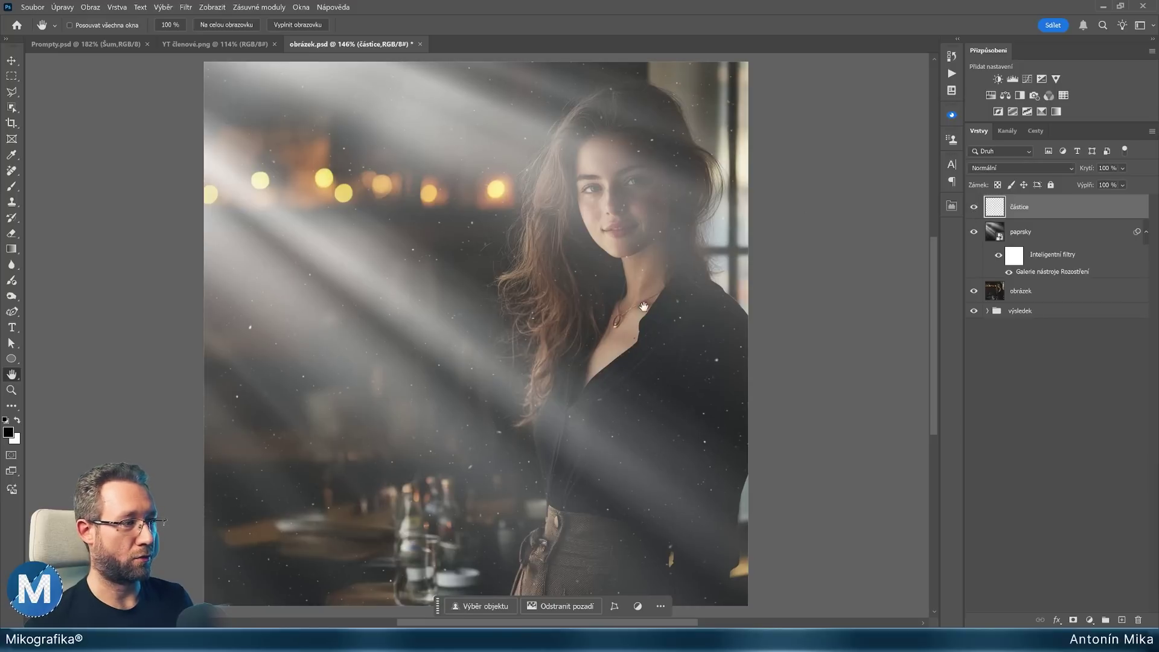
{"action": "scroll", "coordinate": [578, 369], "scroll_direction": "up", "scroll_amount": 8}
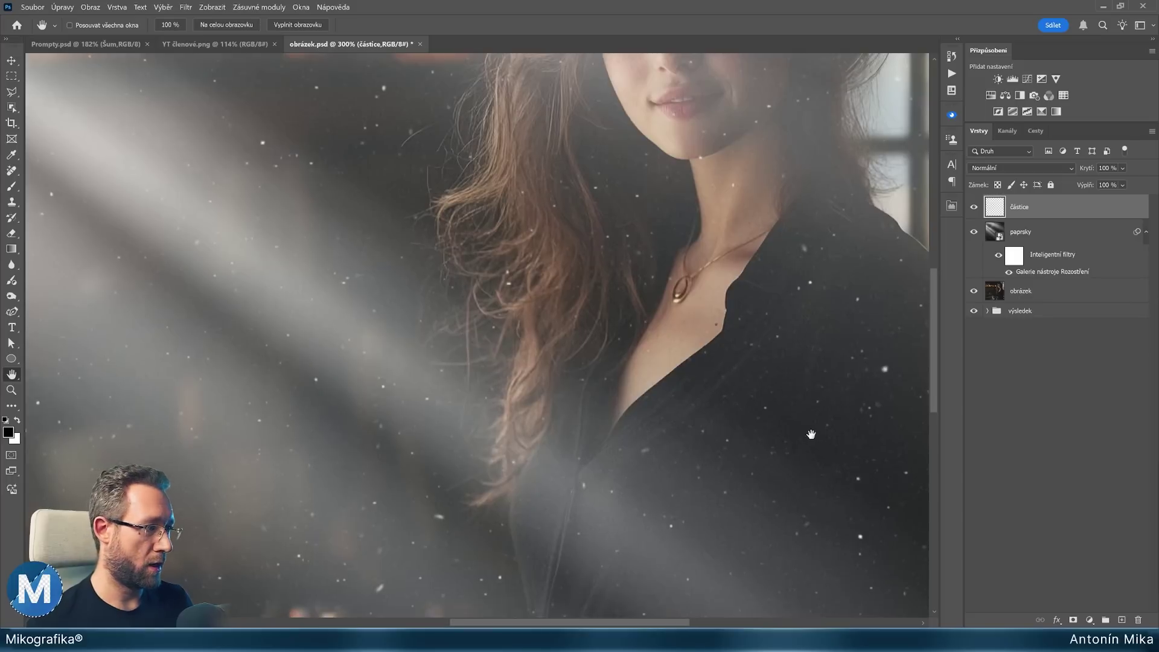
{"action": "left_click_drag", "start_coordinate": [522, 335], "coordinate": [441, 188]}
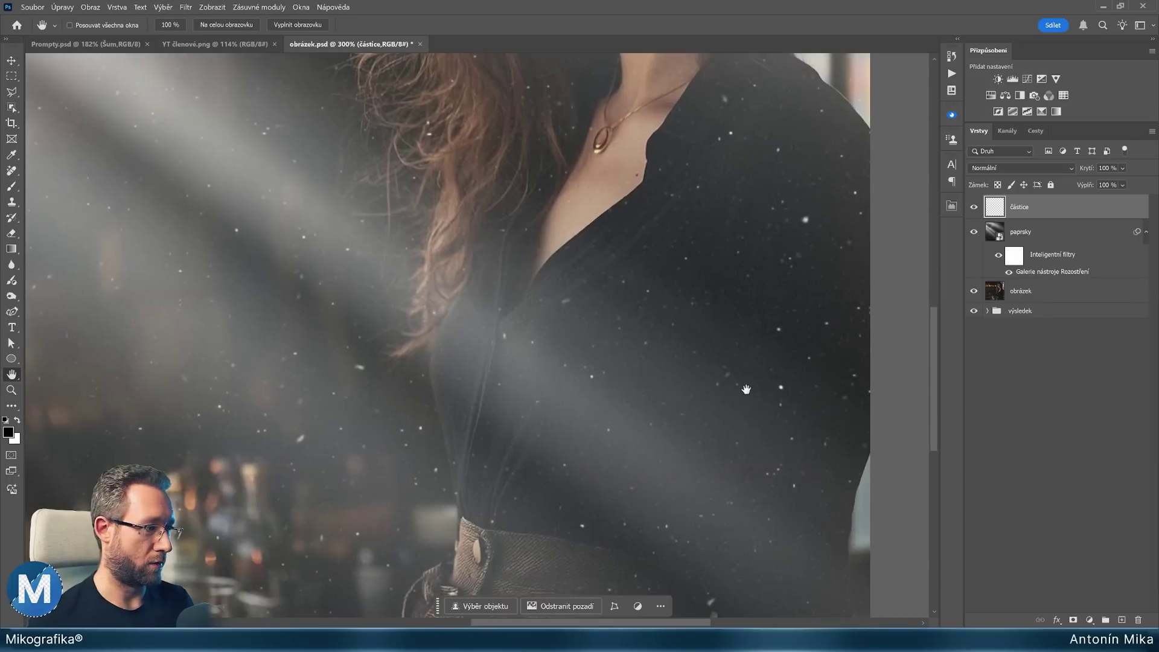
{"action": "left_click_drag", "start_coordinate": [725, 362], "coordinate": [737, 330]}
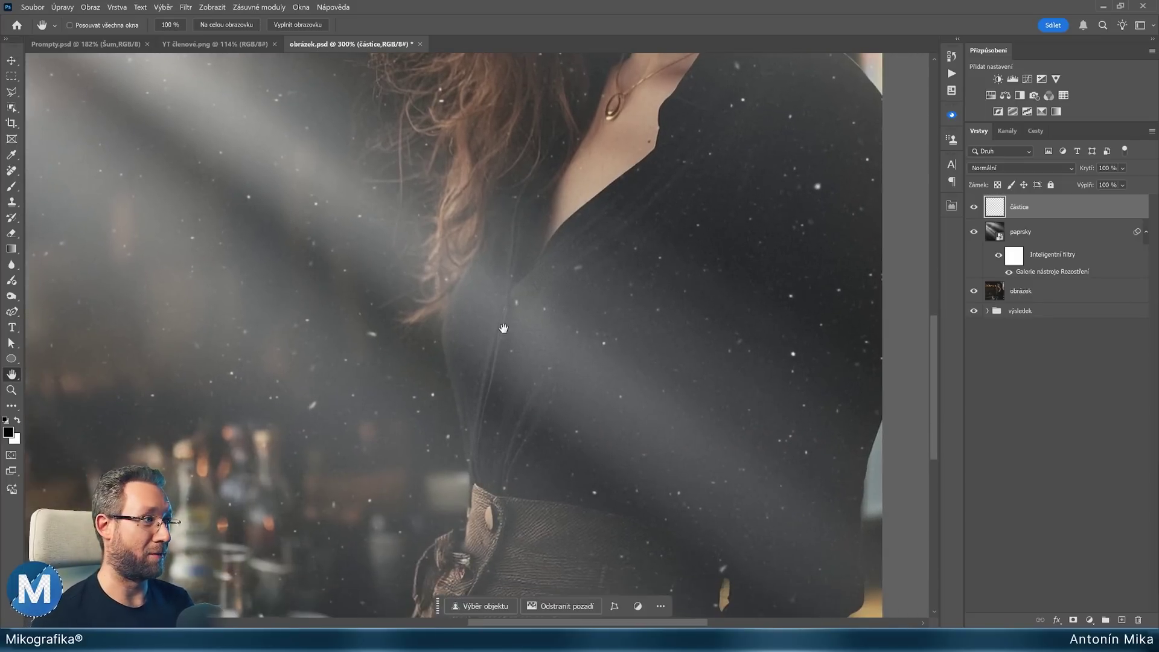
{"action": "scroll", "coordinate": [500, 331], "scroll_direction": "up", "scroll_amount": 1}
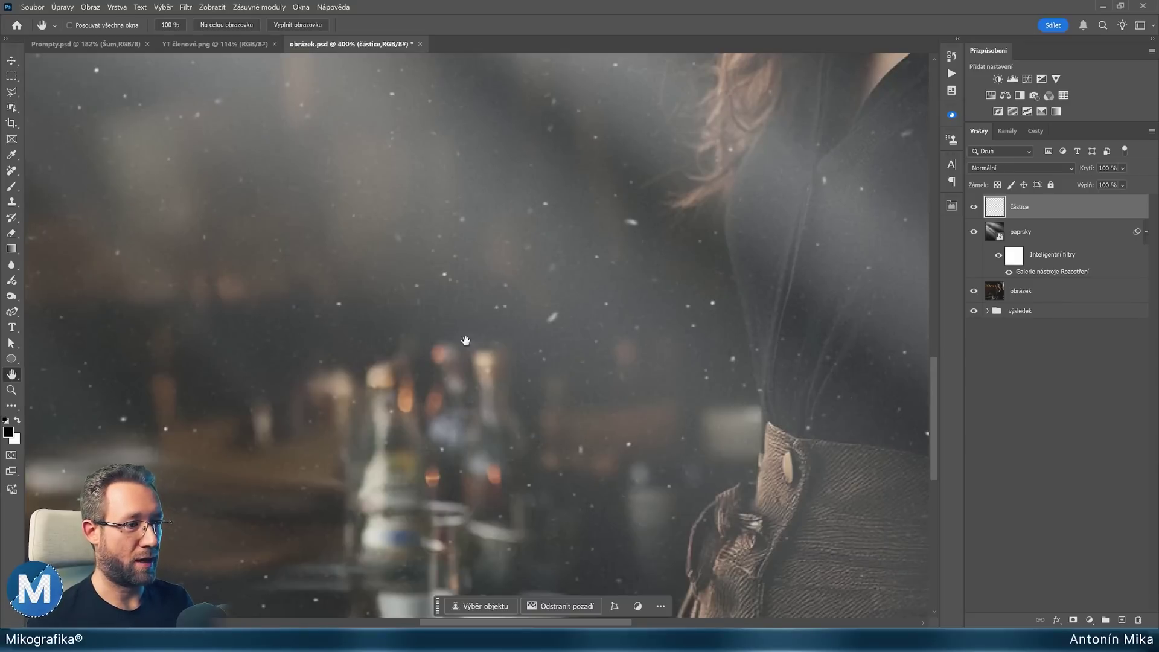
Pan across the image and zoom back out to view the whole woman.
{"action": "left_click_drag", "start_coordinate": [268, 179], "coordinate": [423, 321]}
{"action": "scroll", "coordinate": [527, 214], "scroll_direction": "down", "scroll_amount": 1}
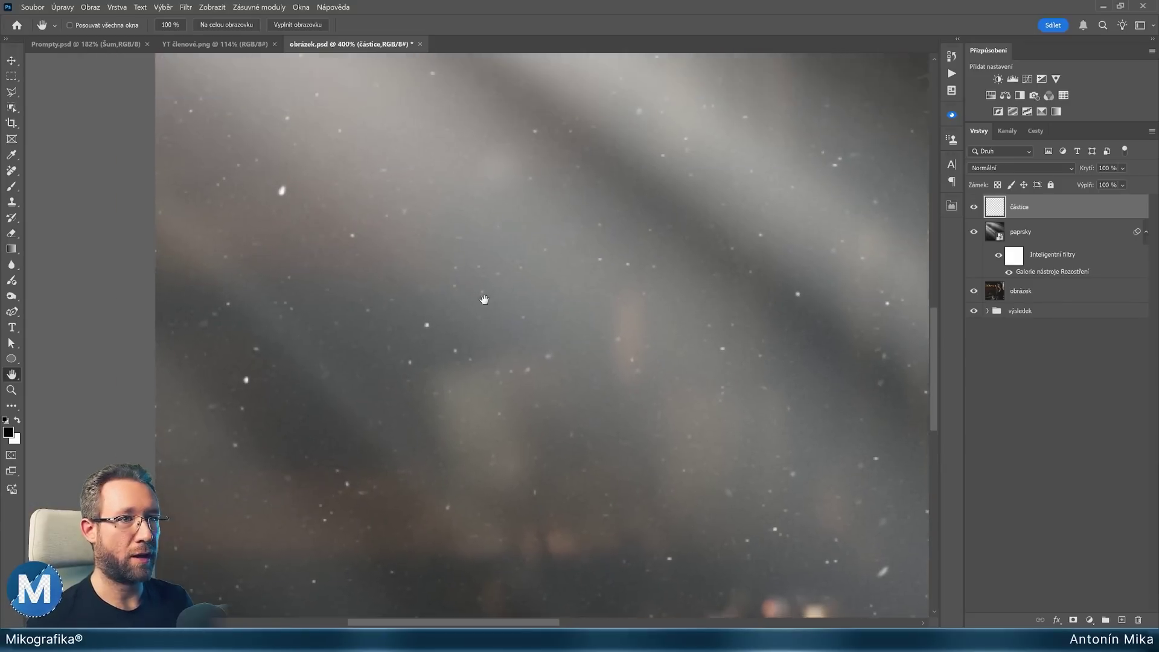
{"action": "scroll", "coordinate": [381, 281], "scroll_direction": "down", "scroll_amount": 1}
{"action": "scroll", "coordinate": [381, 281], "scroll_direction": "down", "scroll_amount": 1}
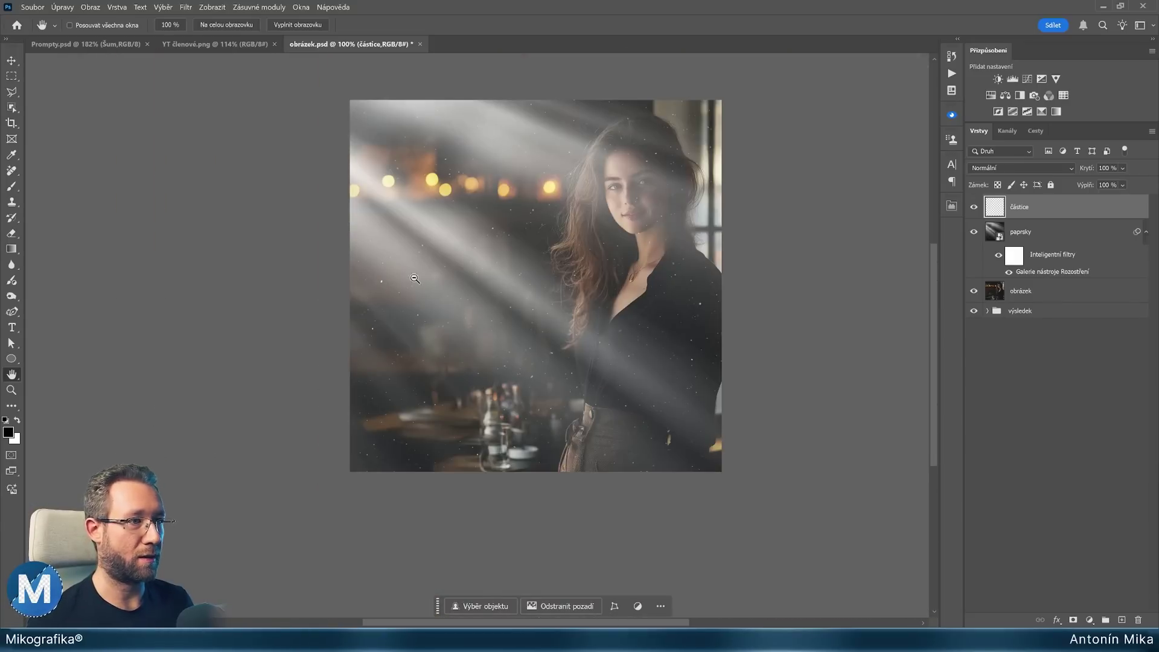
{"action": "left_click_drag", "start_coordinate": [478, 262], "coordinate": [548, 291]}
{"action": "scroll", "coordinate": [548, 291], "scroll_direction": "down", "scroll_amount": 1}
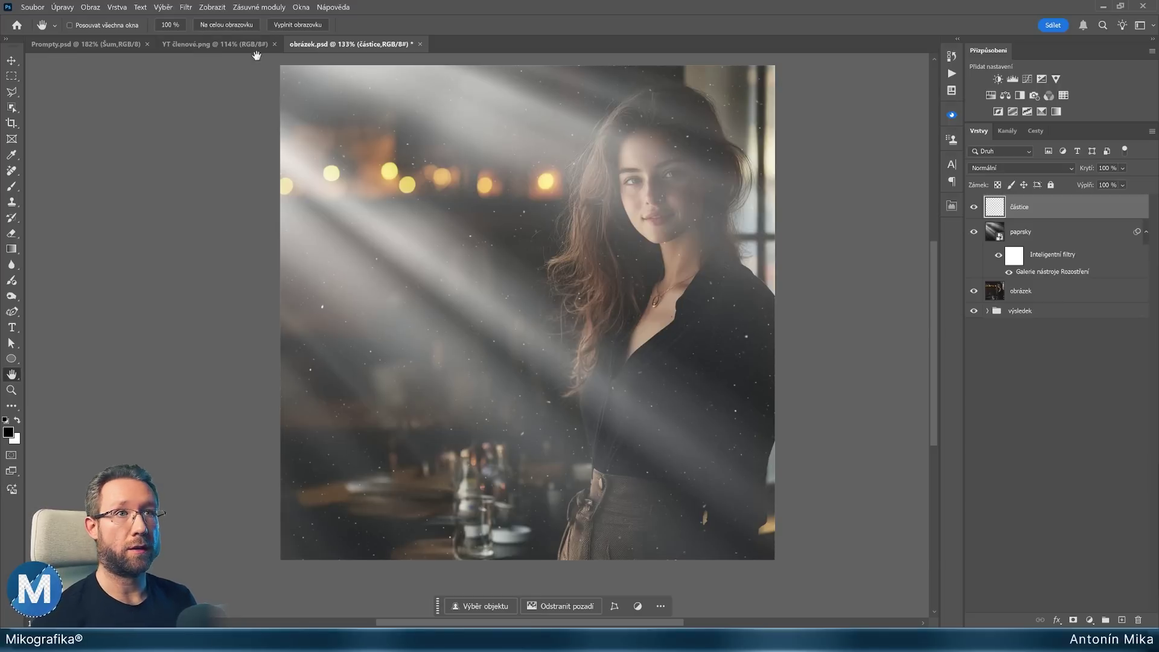
{"action": "left_click", "coordinate": [185, 7]}
{"action": "mouse_move", "coordinate": [204, 181]}
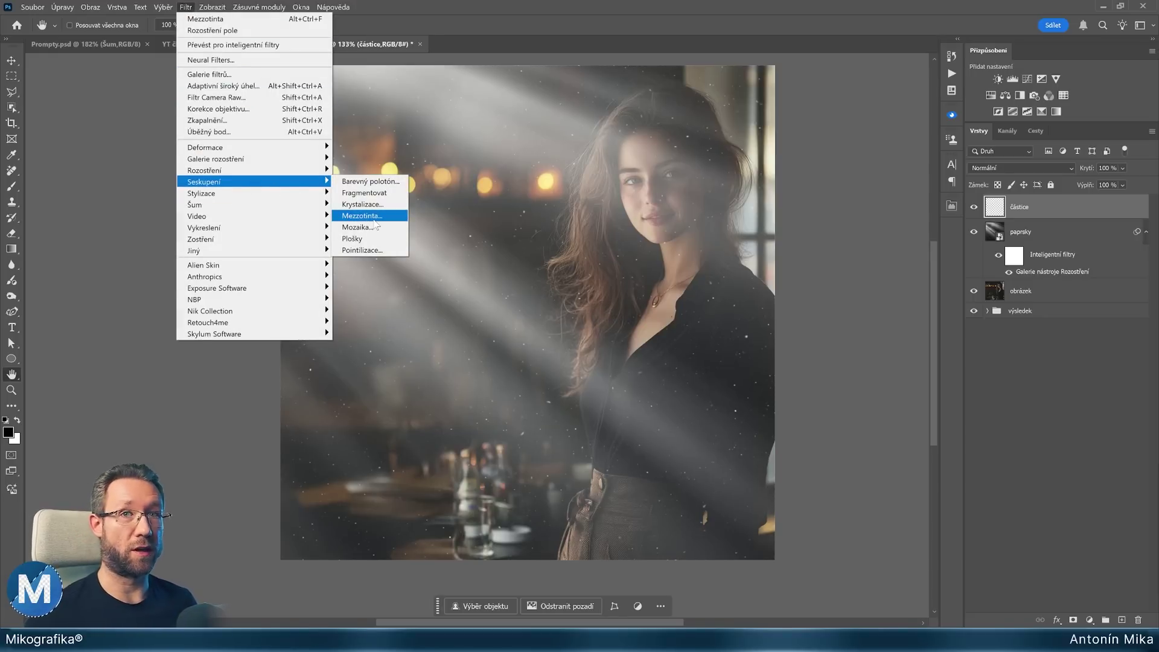
Dismiss the Filter menu and show the Actions panel with Alt+F9.
{"action": "left_click", "coordinate": [541, 338]}
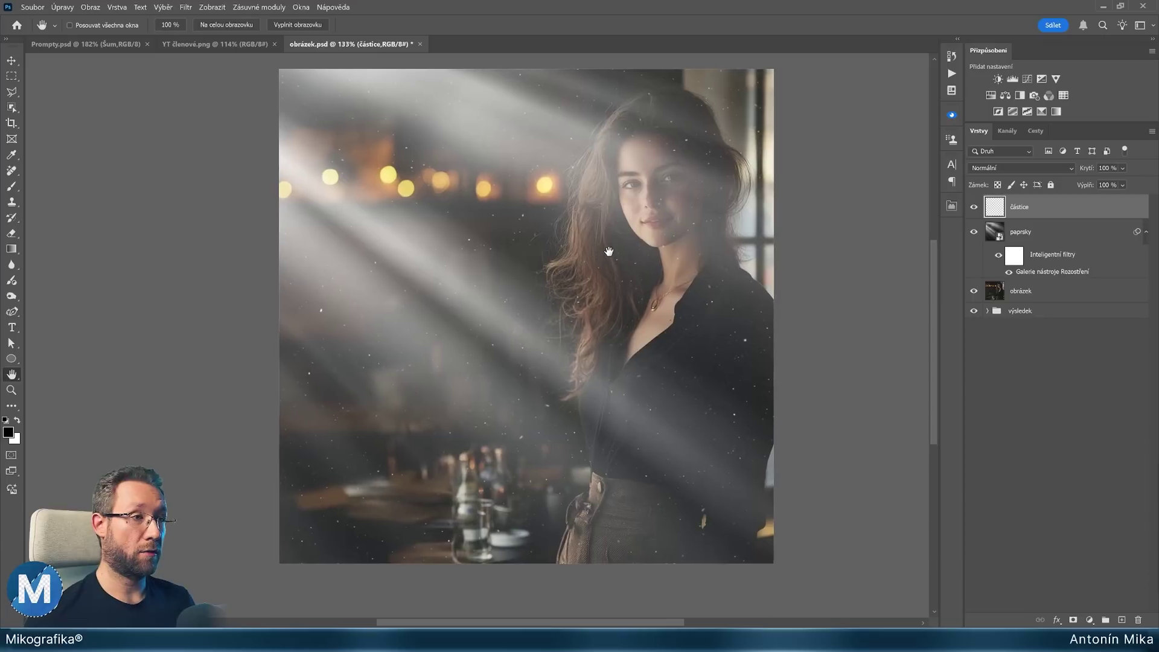
{"action": "key", "text": "alt+F9"}
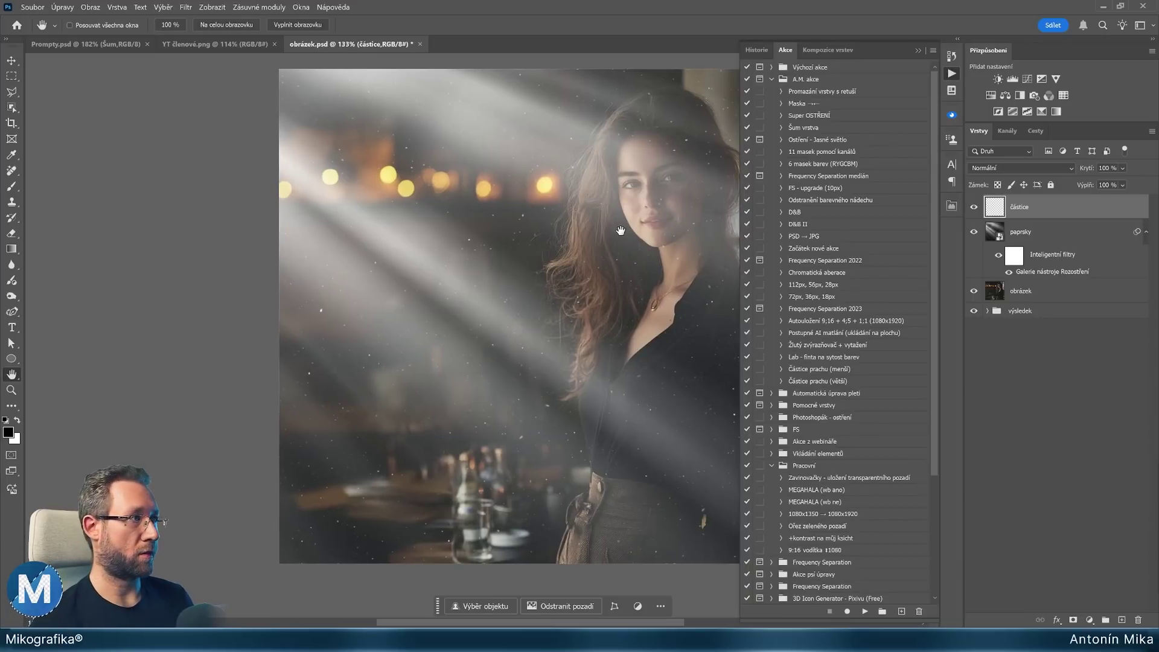
Play the Částice prachu (menší) action from the Mikografika set.
{"action": "scroll", "coordinate": [790, 149], "scroll_direction": "down", "scroll_amount": 2}
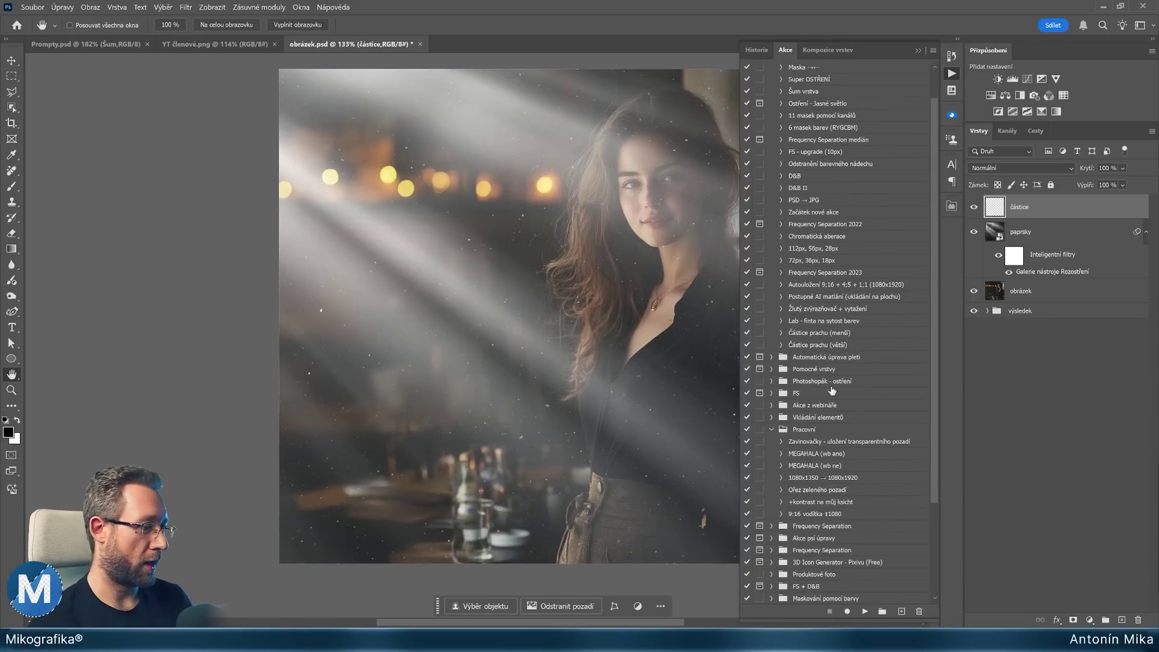
{"action": "scroll", "coordinate": [809, 272], "scroll_direction": "down", "scroll_amount": 2}
{"action": "scroll", "coordinate": [831, 392], "scroll_direction": "down", "scroll_amount": 2}
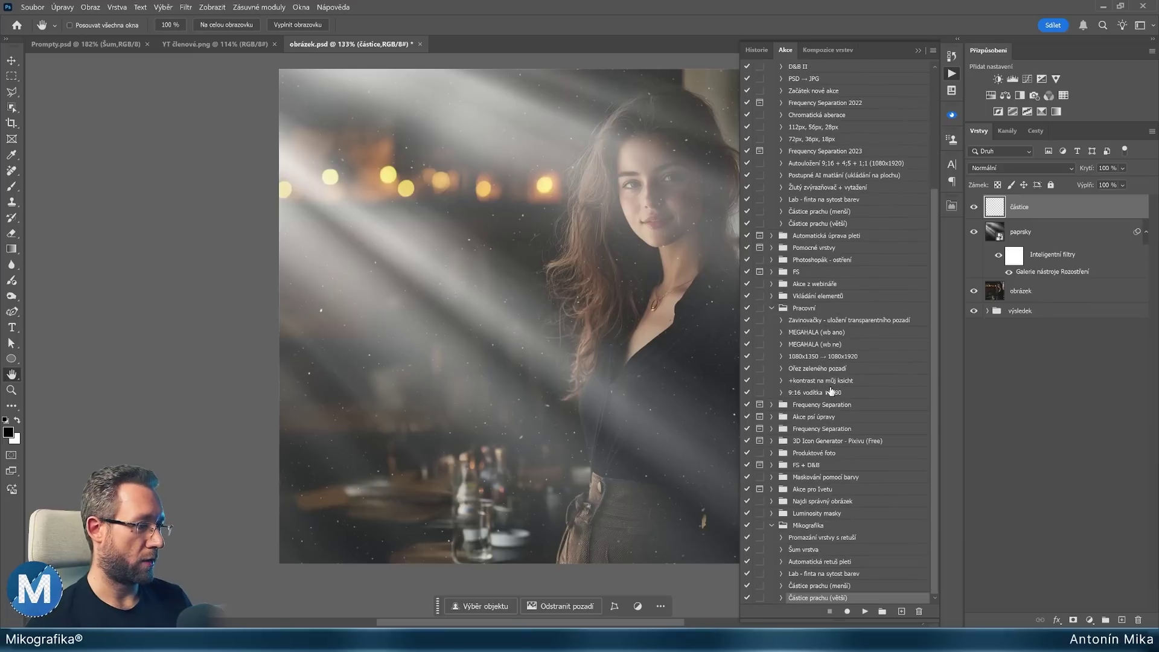
{"action": "left_click", "coordinate": [811, 596]}
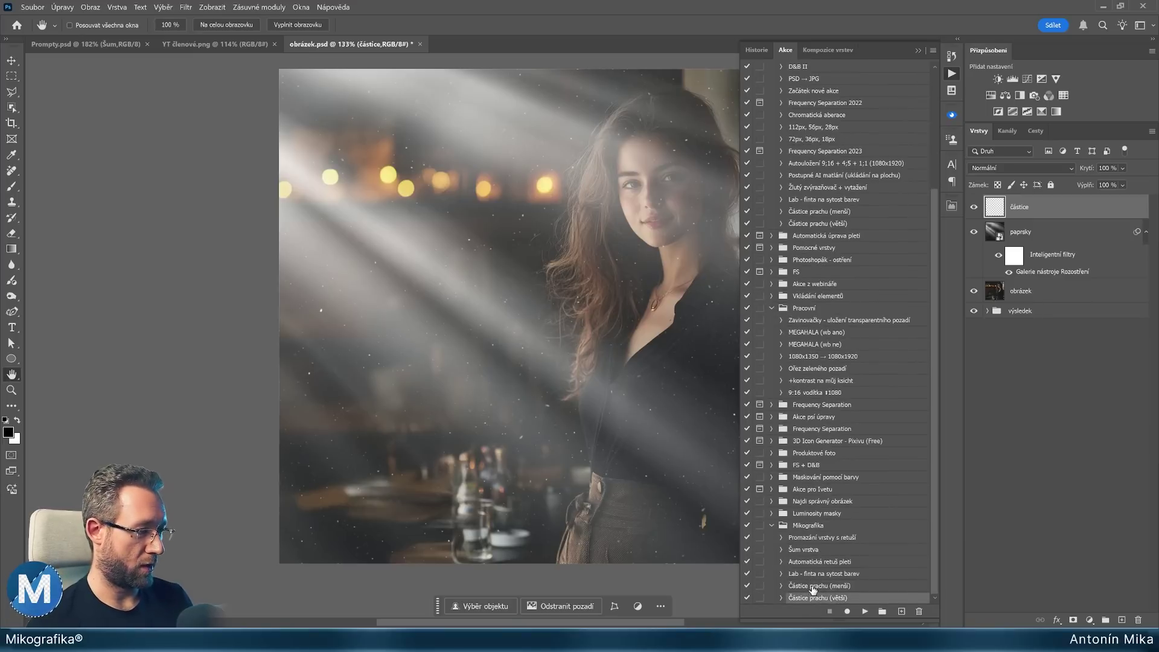
{"action": "left_click_drag", "start_coordinate": [813, 590], "coordinate": [834, 606]}
{"action": "left_click", "coordinate": [865, 612]}
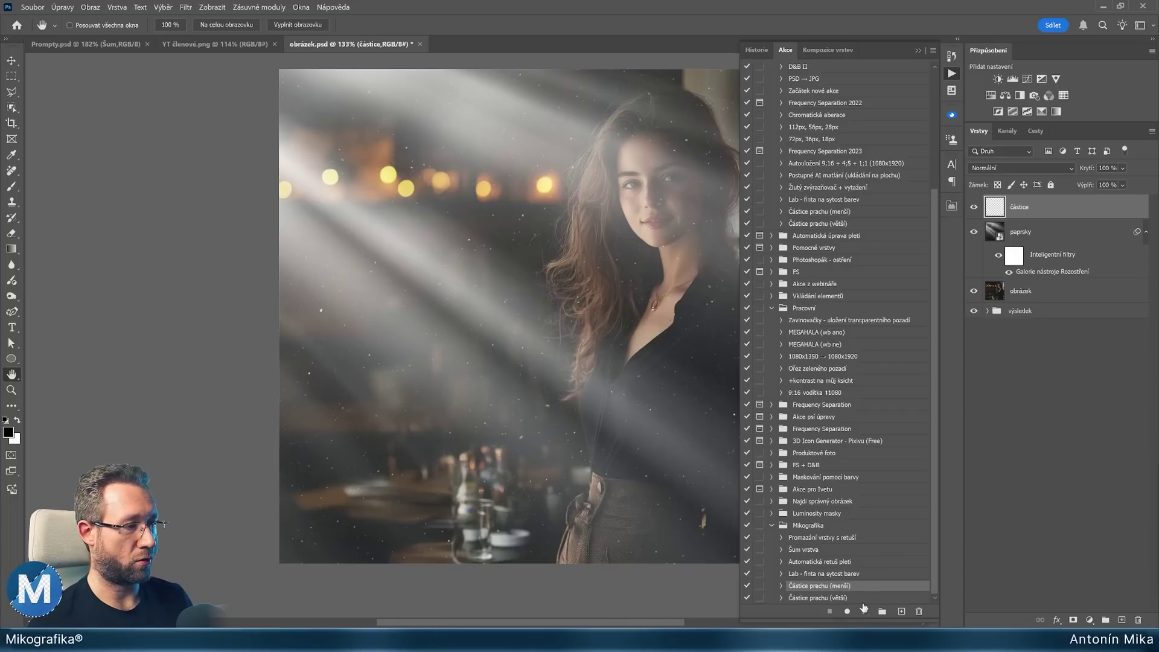
Toggle the new dust layer's visibility to compare before and after.
{"action": "left_click", "coordinate": [556, 278]}
{"action": "left_click", "coordinate": [974, 207]}
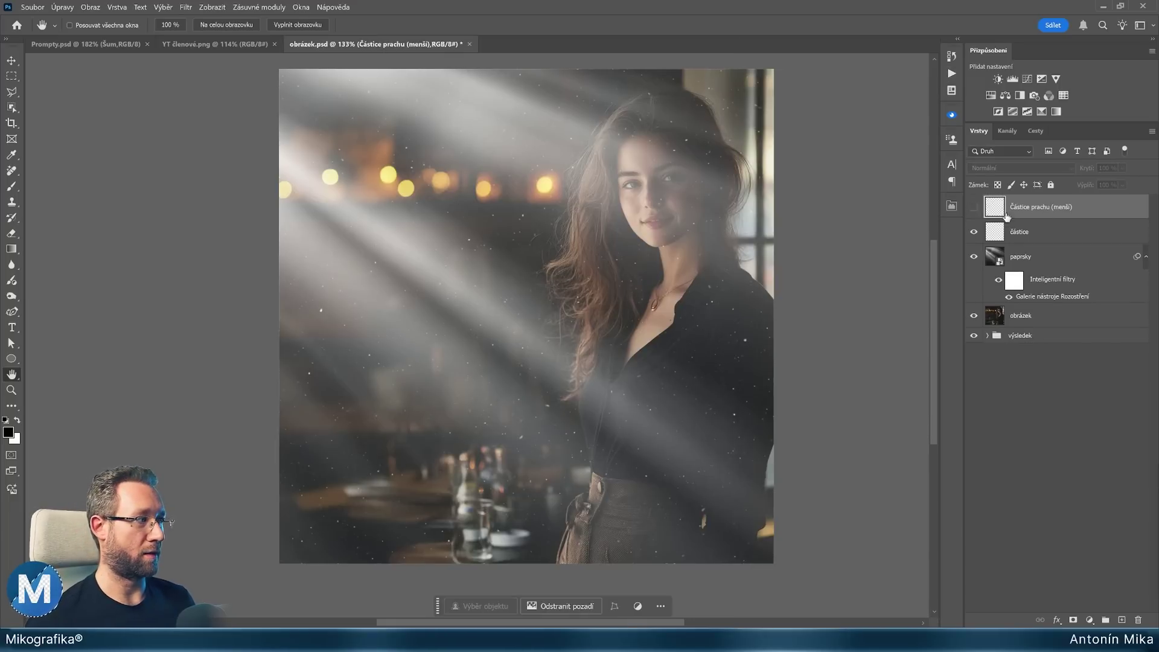
{"action": "left_click", "coordinate": [972, 212]}
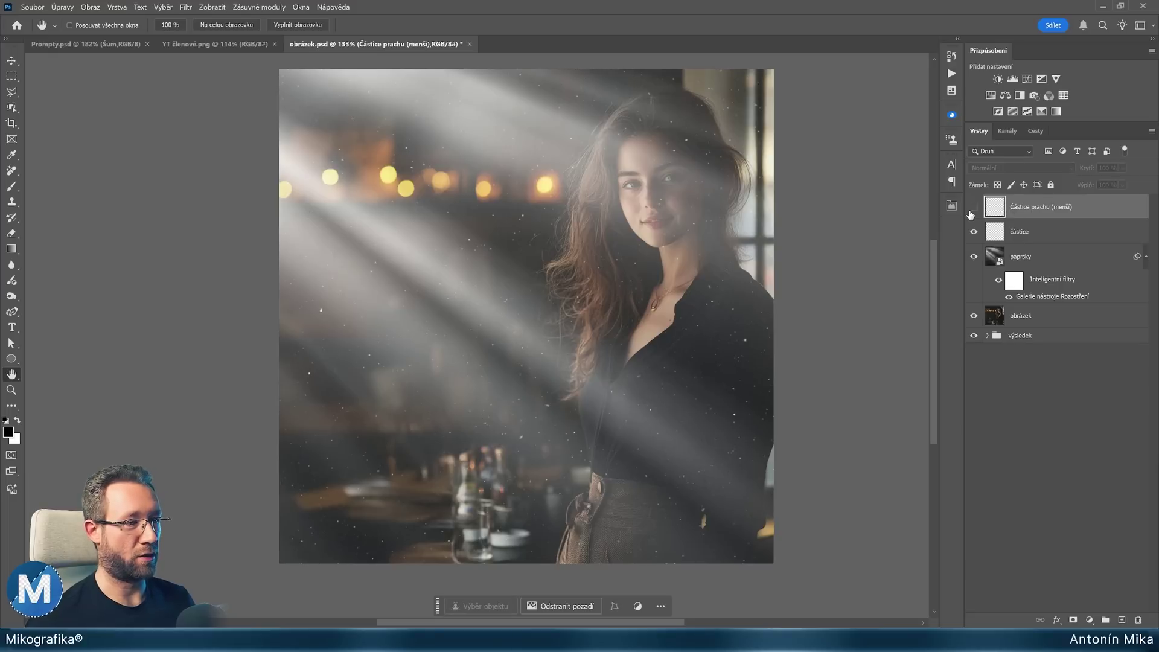
{"action": "left_click", "coordinate": [972, 211]}
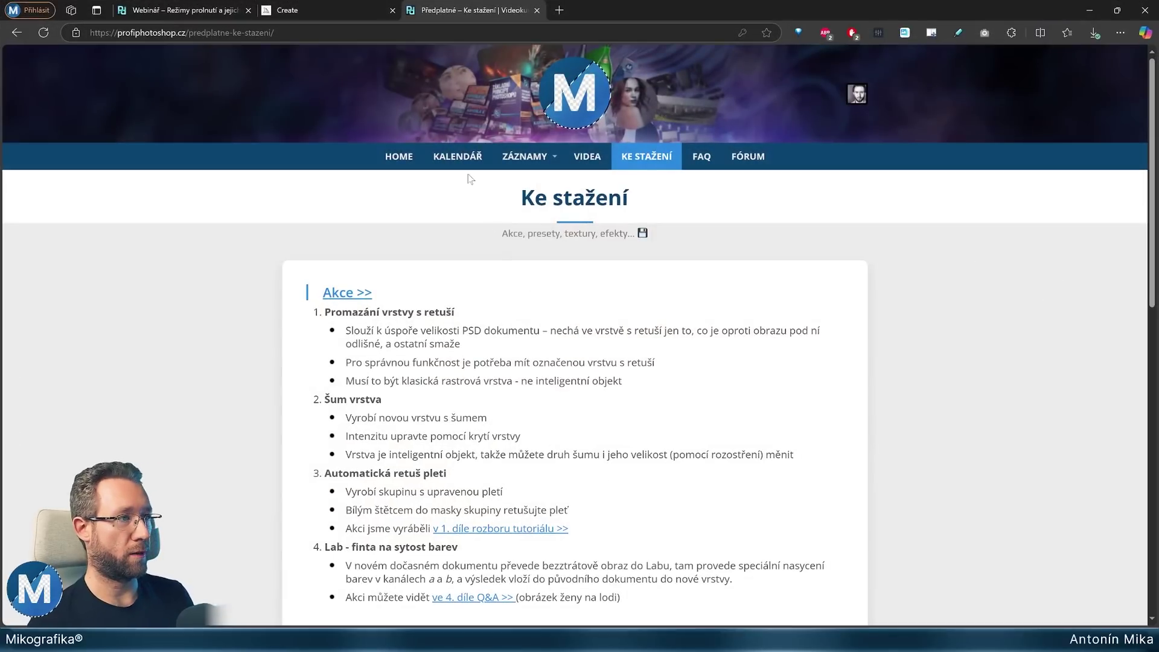
Glance over the Akce downloads list, then minimize Edge to return to Photoshop.
{"action": "scroll", "coordinate": [657, 161], "scroll_direction": "down", "scroll_amount": 1}
{"action": "scroll", "coordinate": [657, 162], "scroll_direction": "up", "scroll_amount": 1}
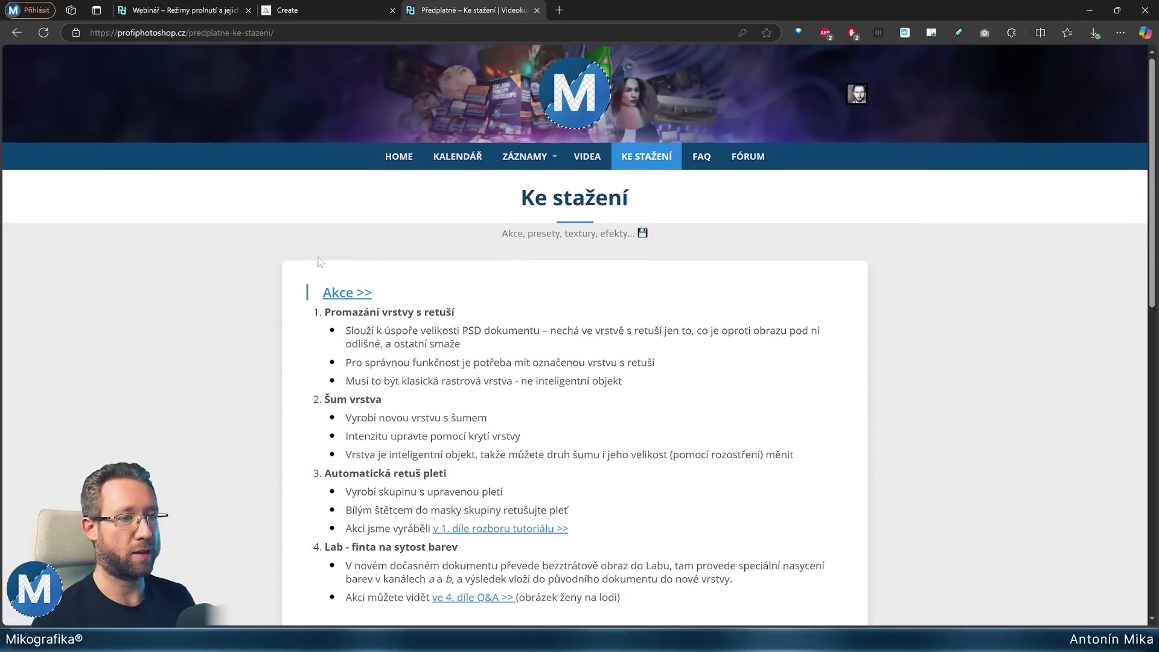
{"action": "left_click", "coordinate": [1089, 11]}
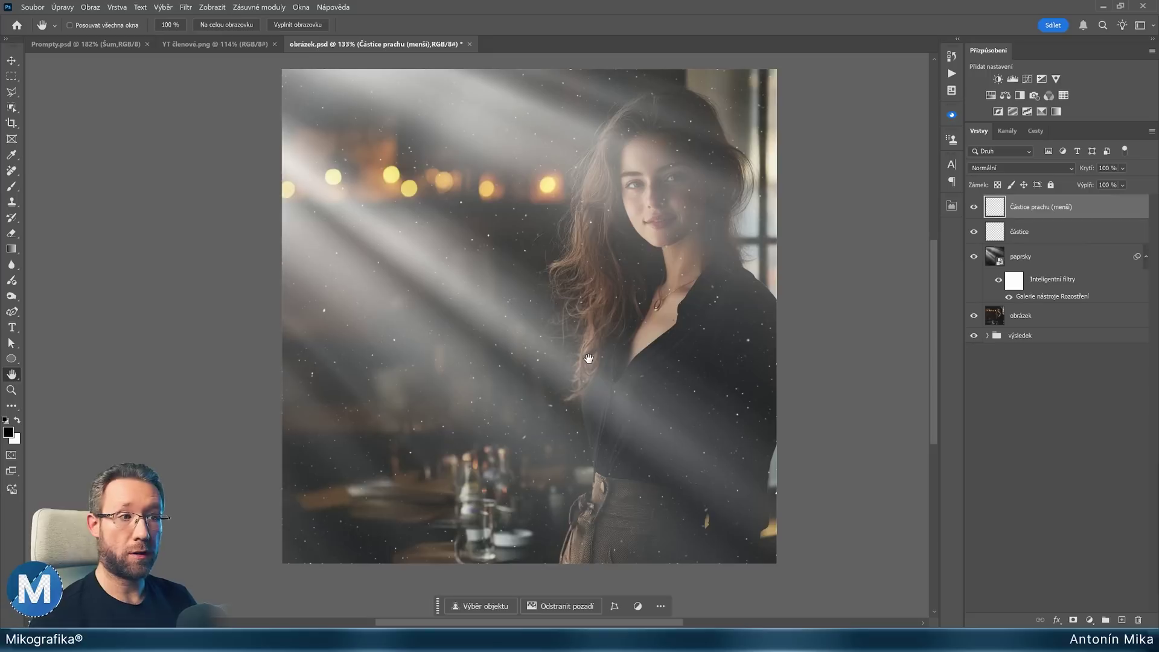
Replay Částice prachu (menší) to reach eight dust layers and select the top seven.
{"action": "key", "text": "alt+F9"}
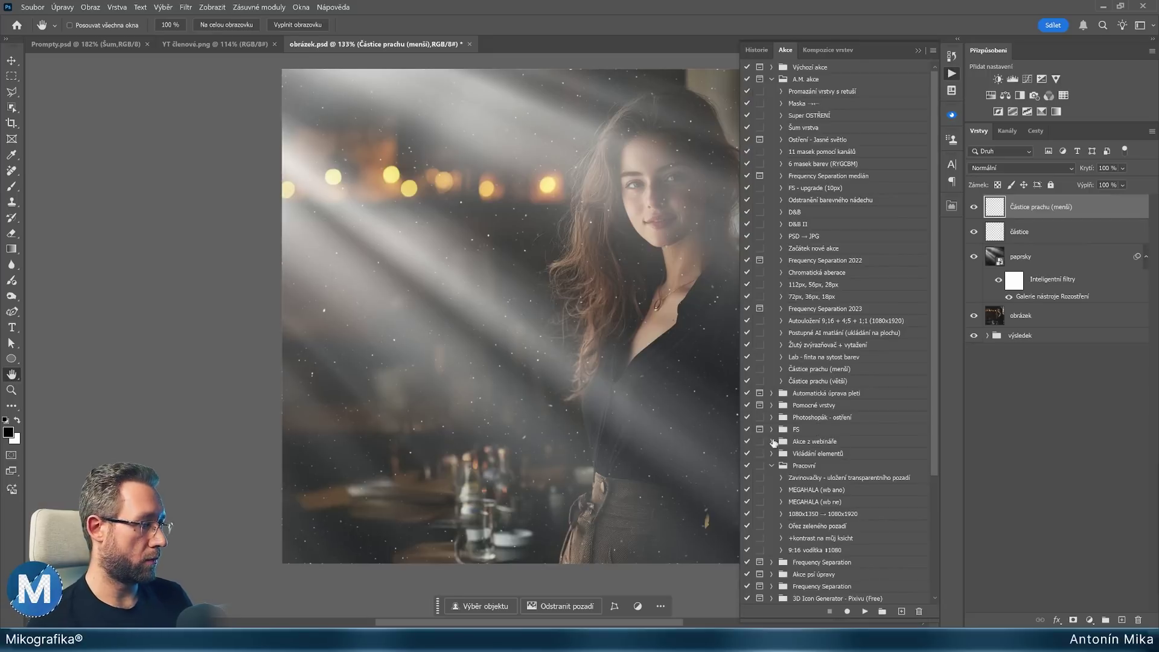
{"action": "scroll", "coordinate": [853, 490], "scroll_direction": "down", "scroll_amount": 5}
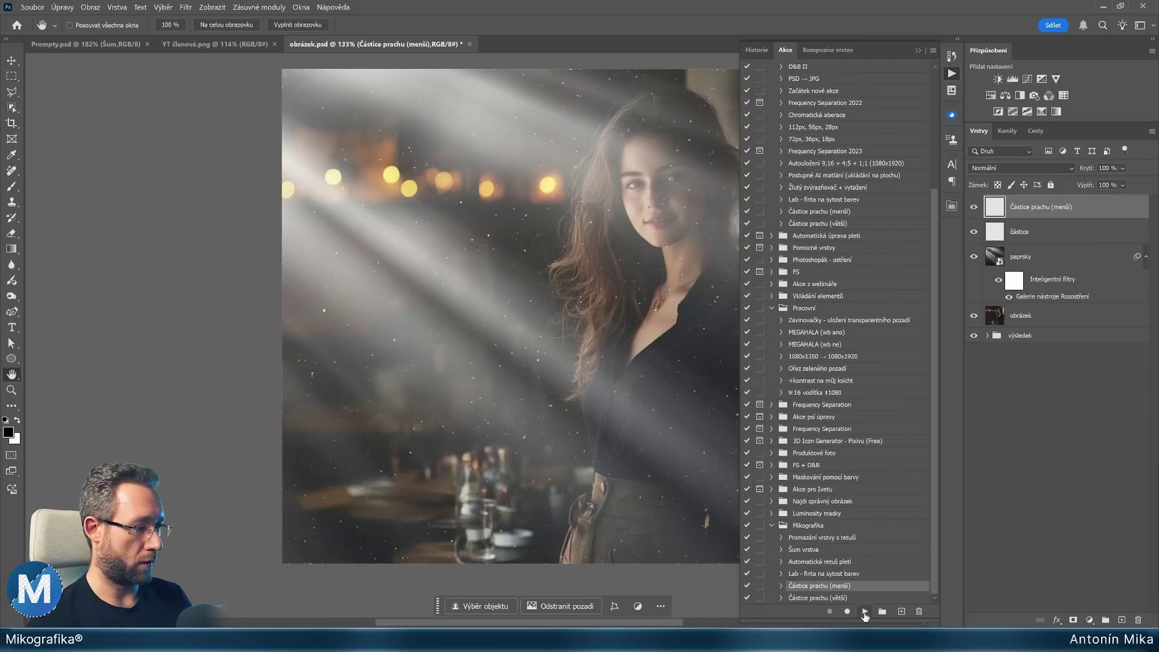
{"action": "left_click", "coordinate": [865, 612]}
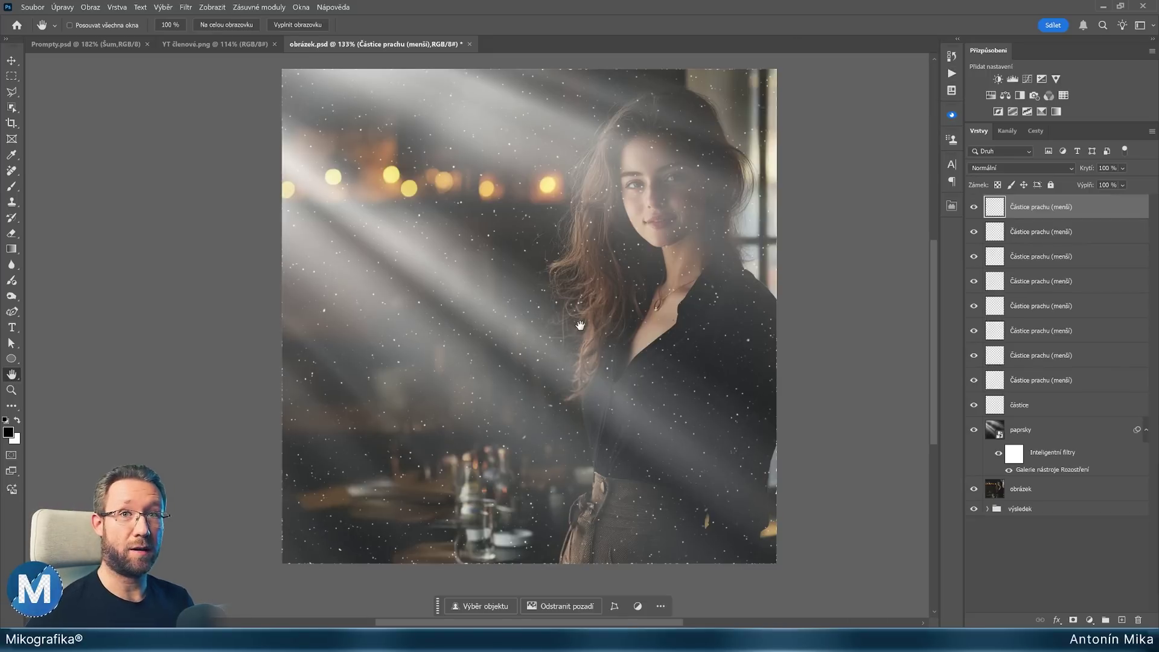
{"action": "left_click", "coordinate": [1033, 358], "text": "shift"}
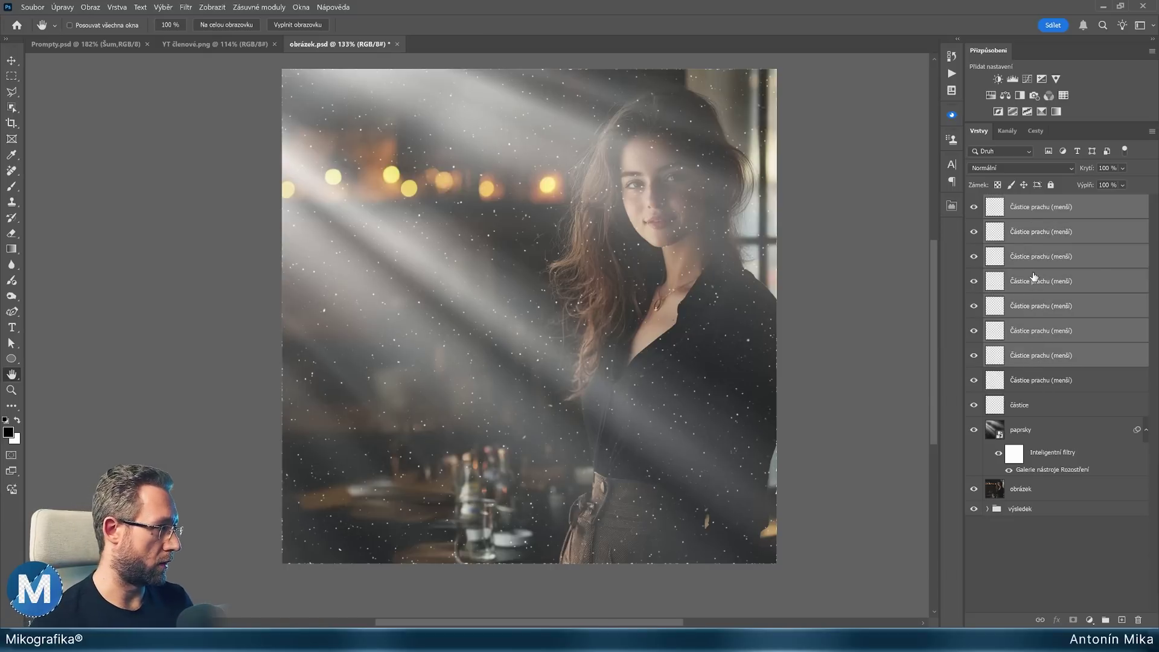
Lower the eight dust layers' opacity to 30%.
{"action": "left_click", "coordinate": [1086, 171]}
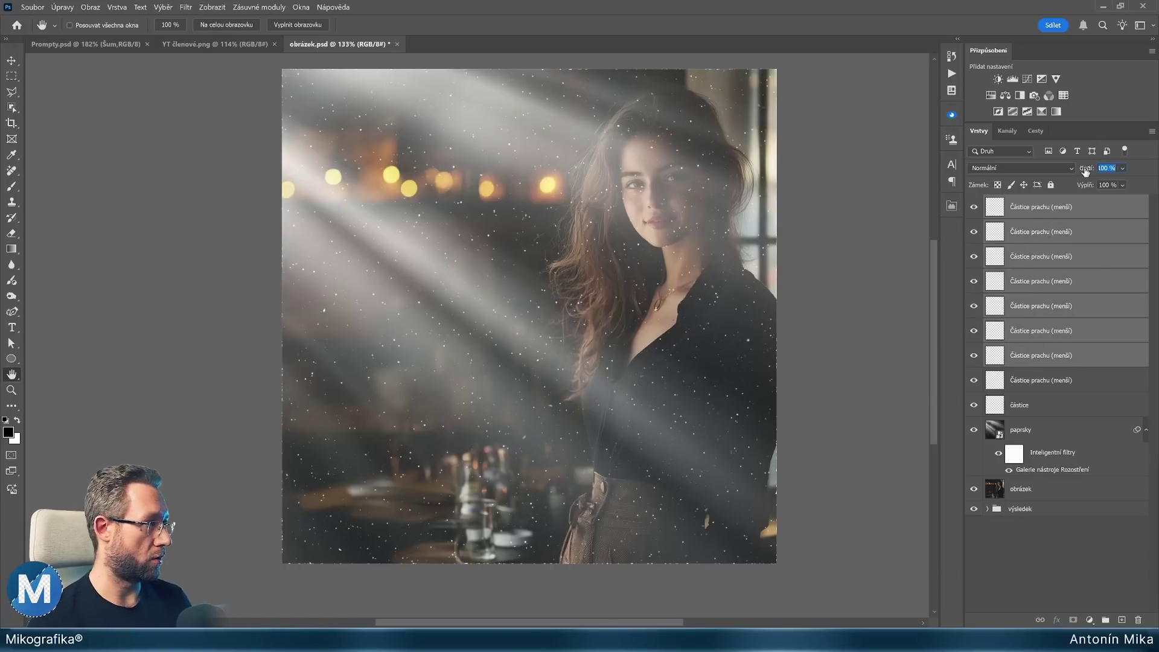
{"action": "type", "text": "50"}
{"action": "key", "text": "Return"}
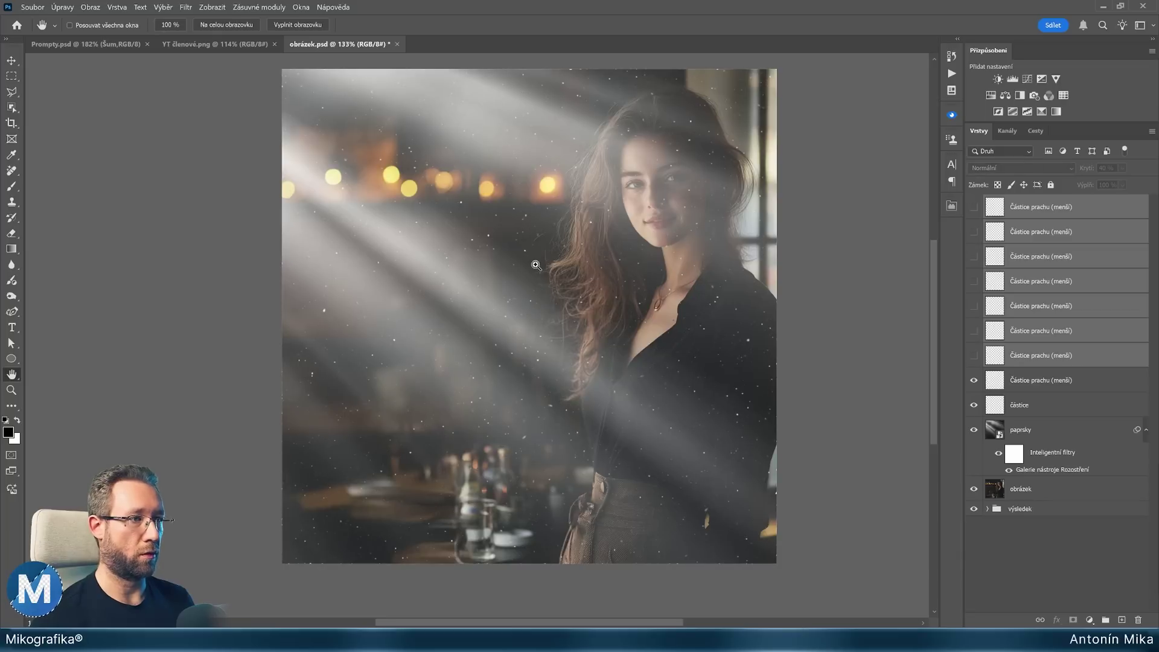
{"action": "key", "text": "shift+Down"}
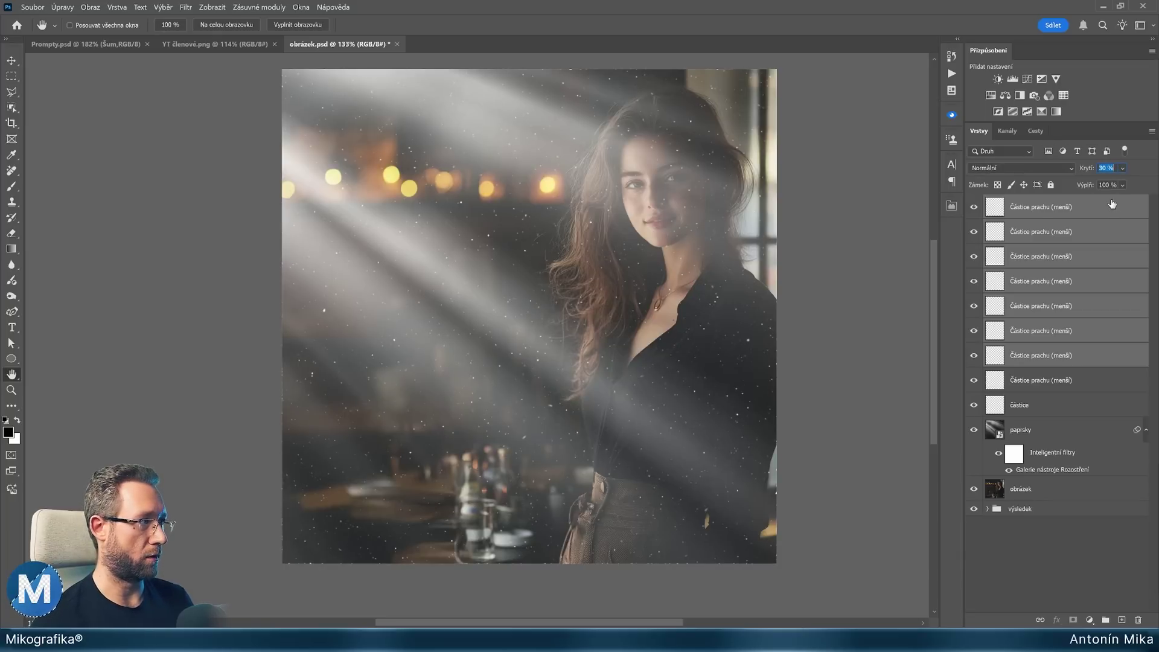
Group all the particle layers, including částice, into a folder named částice.
{"action": "left_click", "coordinate": [1036, 409]}
{"action": "left_click", "coordinate": [1039, 213], "text": "shift"}
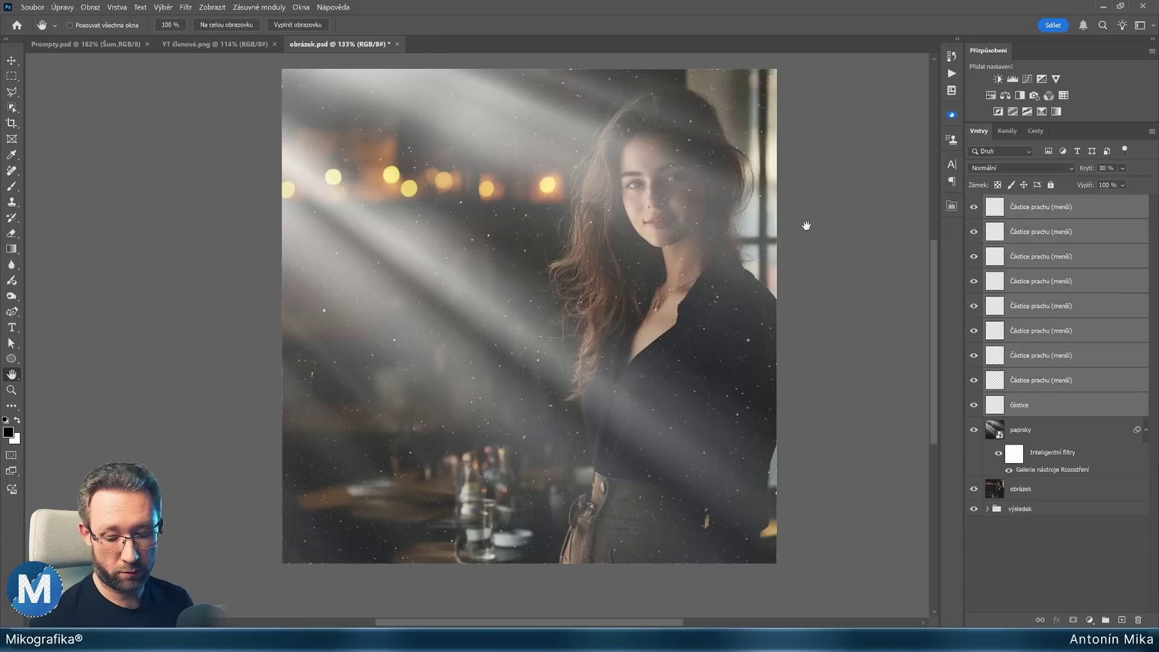
{"action": "key", "text": "ctrl+g"}
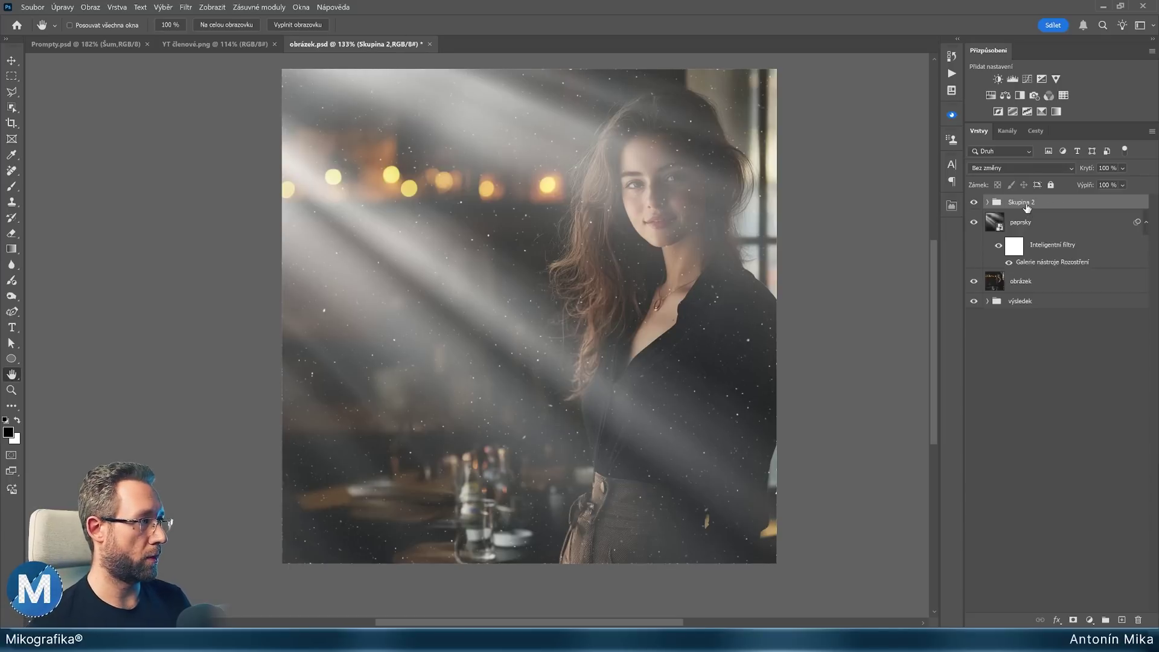
{"action": "double_click", "coordinate": [1021, 202]}
{"action": "type", "text": "částice"}
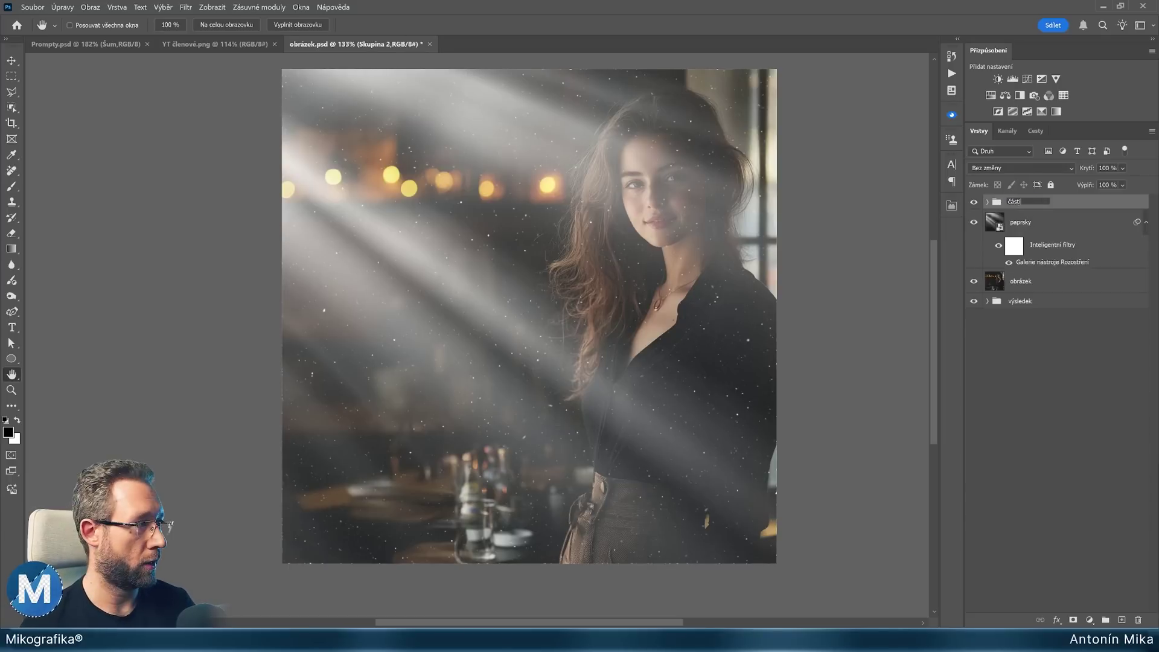
{"action": "key", "text": "Return"}
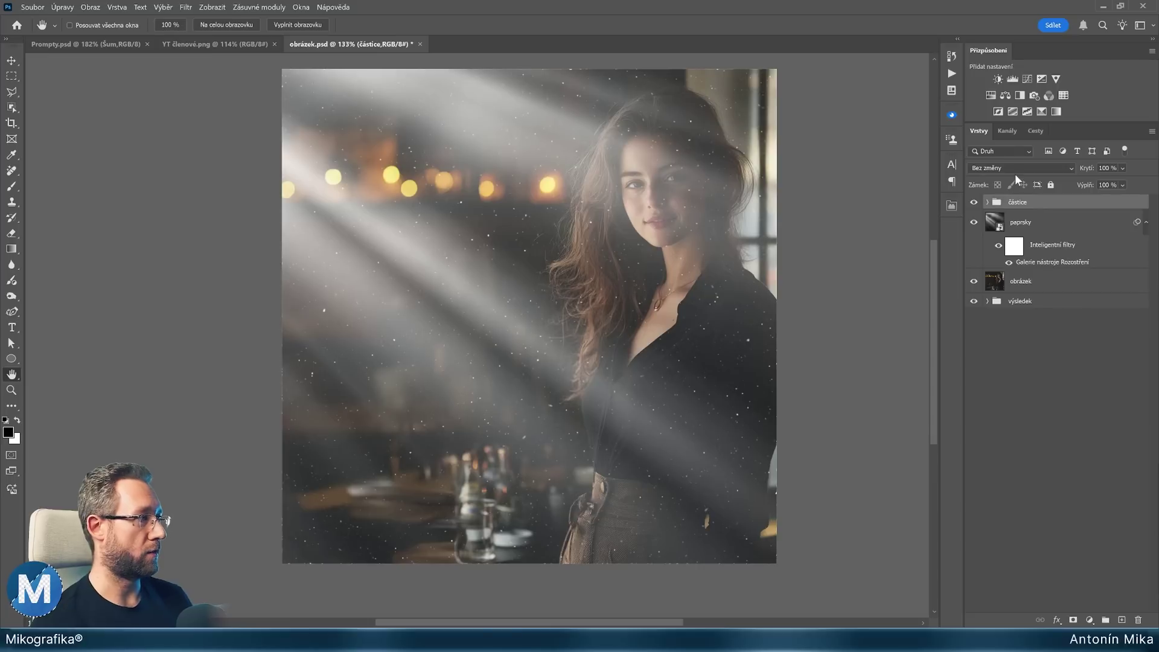
Set the částice group to Jasné světlo blending with its fill lowered to 40%.
{"action": "left_click", "coordinate": [1017, 168]}
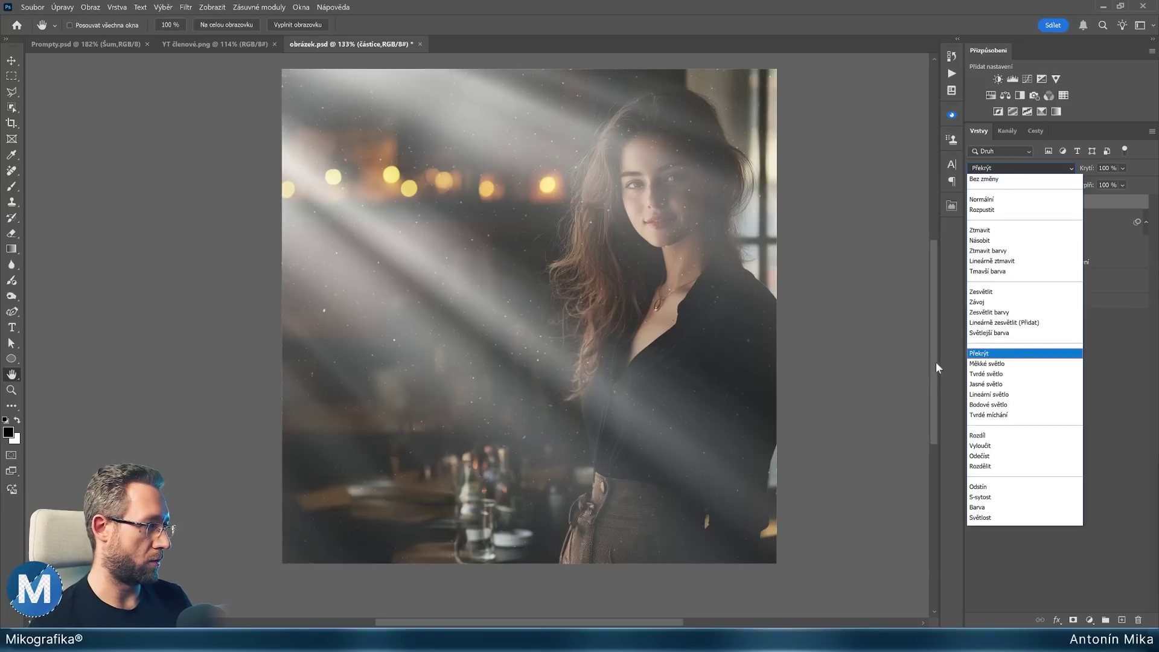
{"action": "left_click", "coordinate": [988, 384]}
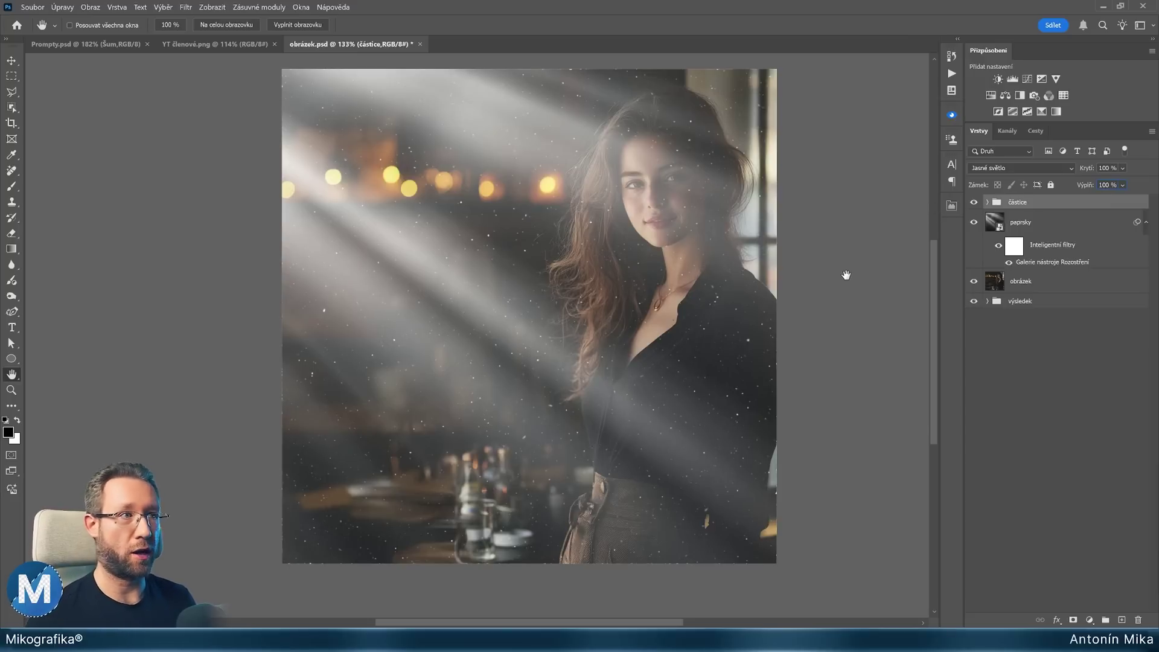
{"action": "left_click", "coordinate": [1080, 188]}
{"action": "type", "text": "50"}
{"action": "key", "text": "Return"}
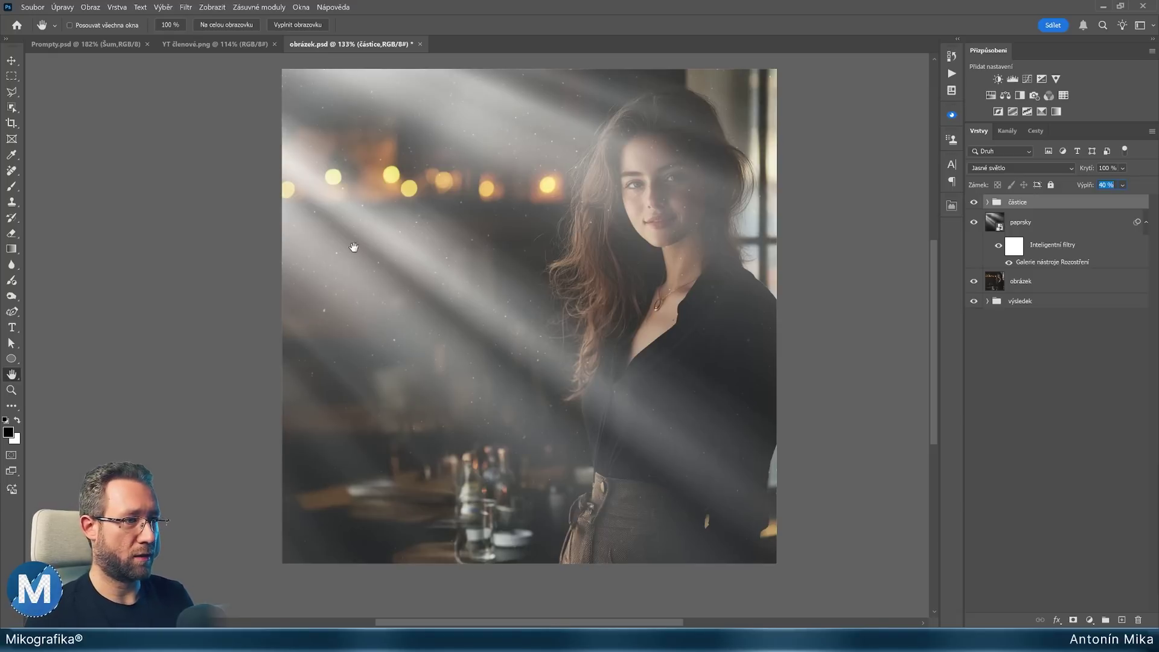
{"action": "left_click", "coordinate": [468, 283]}
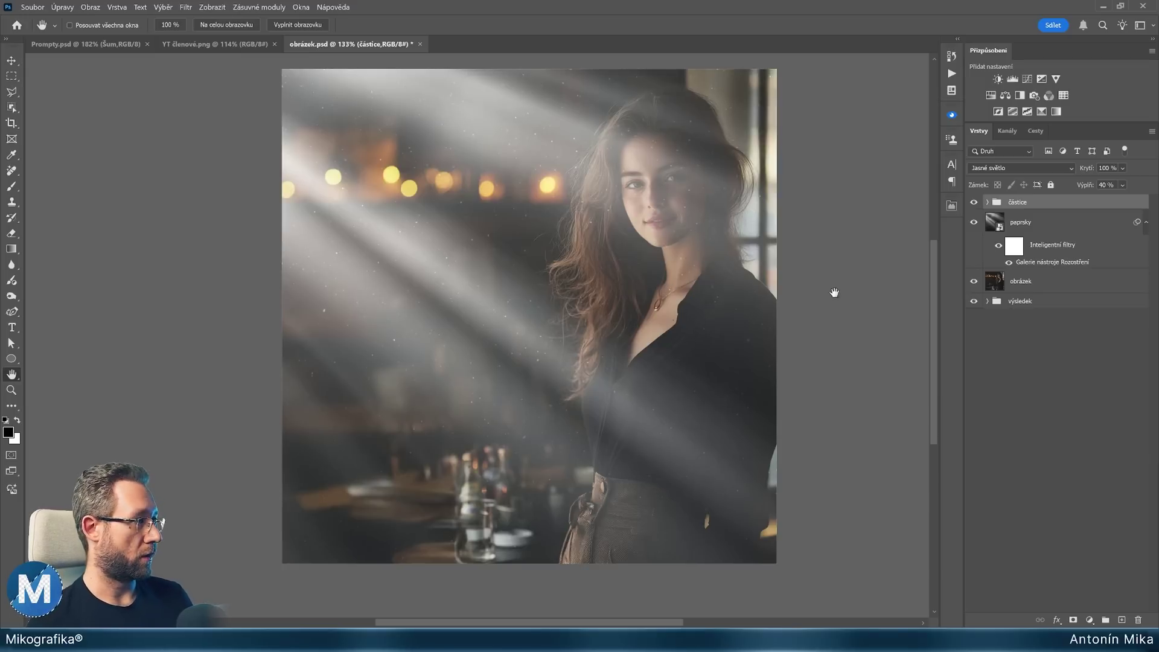
{"action": "left_click", "coordinate": [1039, 286]}
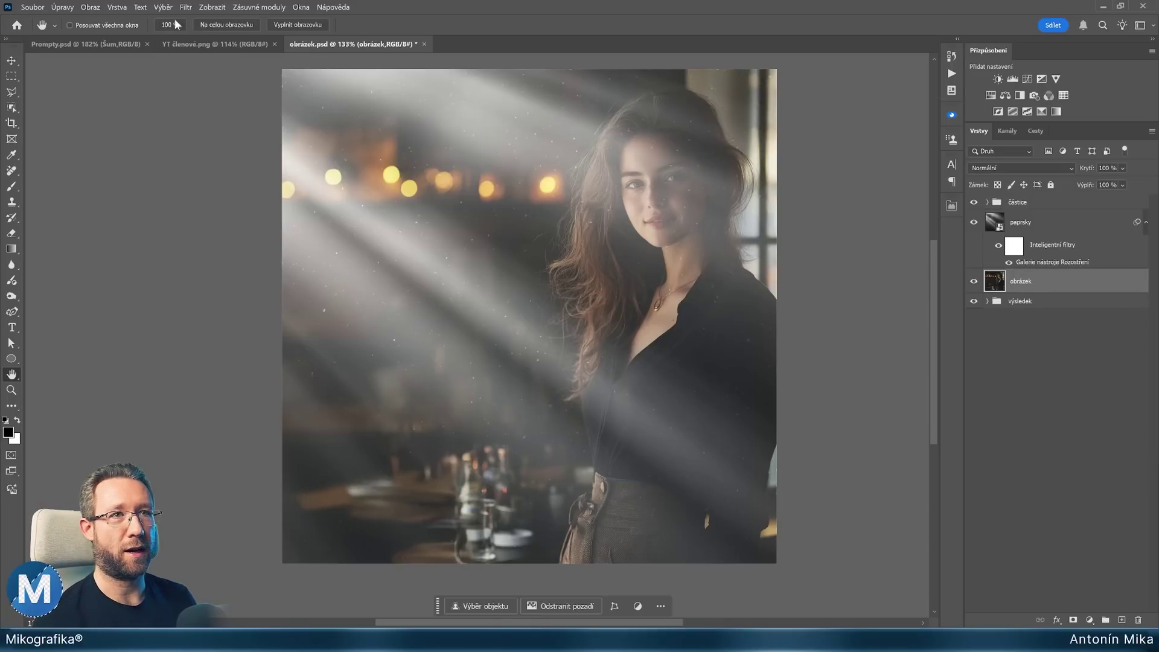
Select the woman as the subject and turn the selection into a mask on the částice group.
{"action": "left_click", "coordinate": [163, 7]}
{"action": "left_click", "coordinate": [203, 142]}
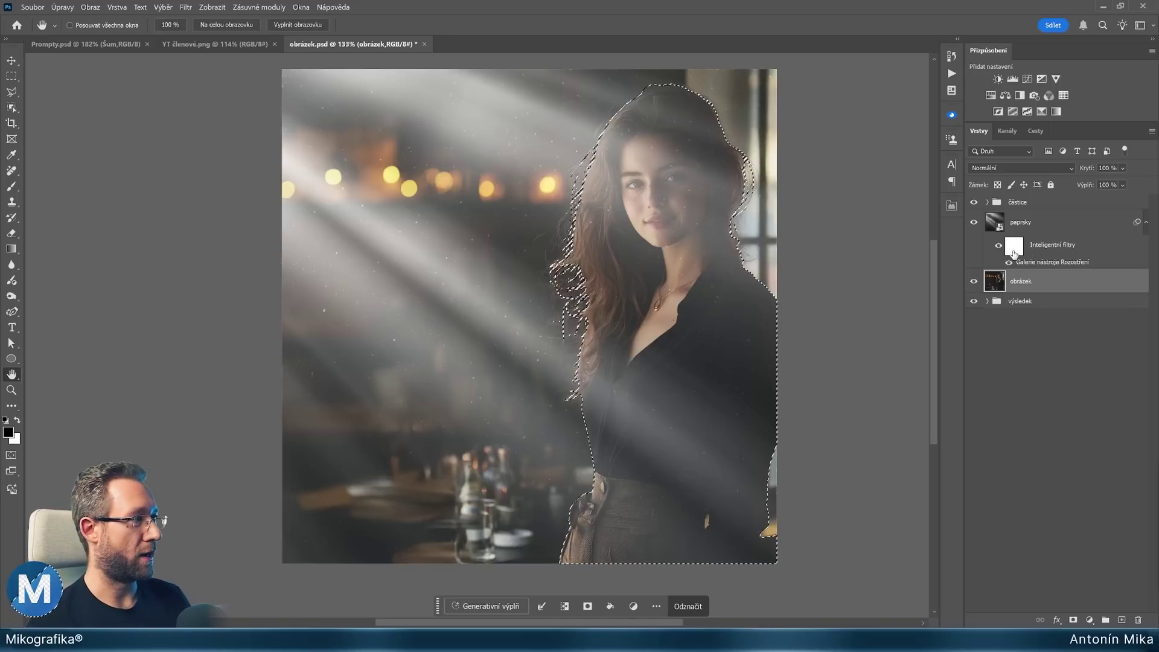
{"action": "left_click", "coordinate": [1020, 201]}
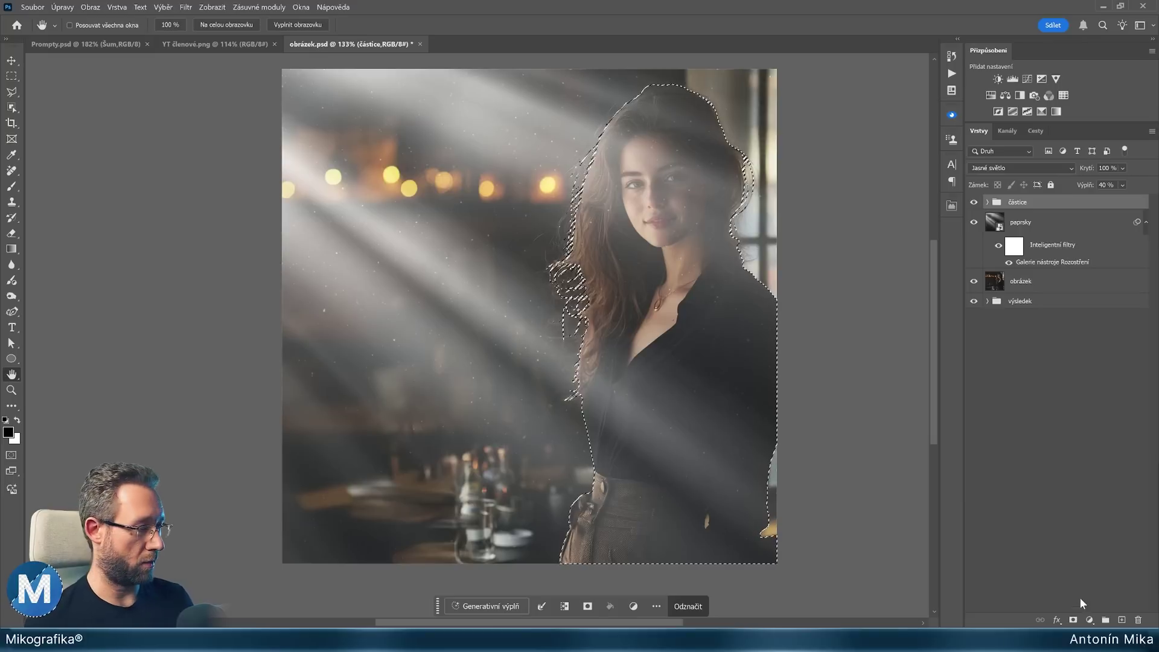
{"action": "left_click", "coordinate": [1074, 620]}
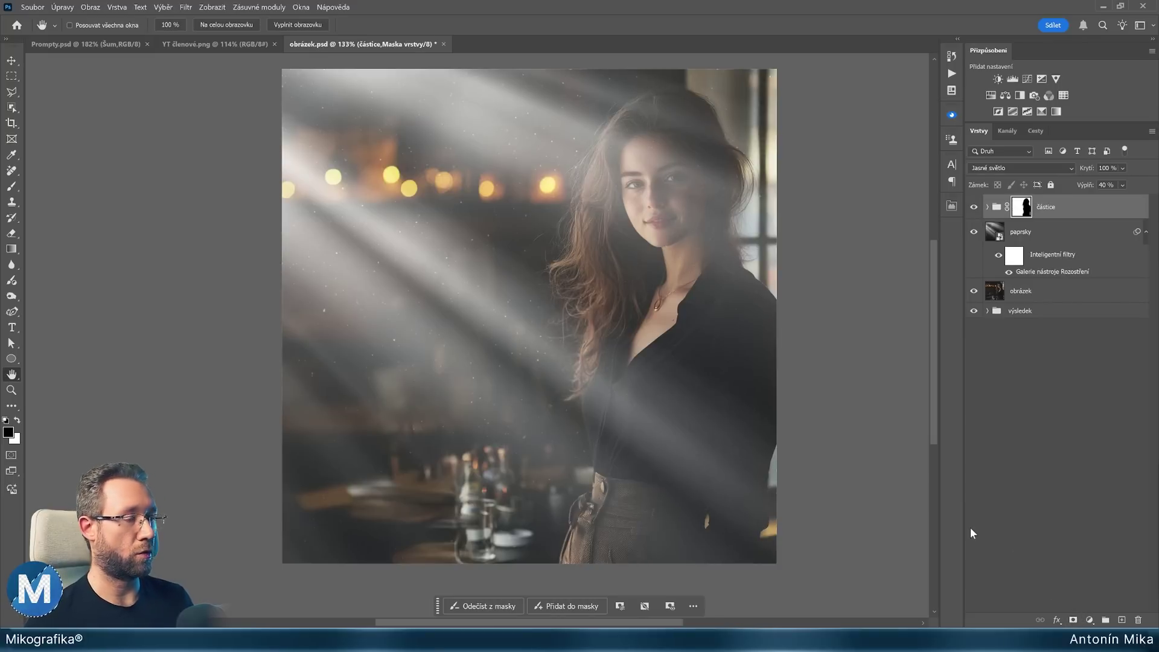
Inspect the částice mask on its own, then return to the full composite.
{"action": "left_click", "coordinate": [1022, 209], "text": "alt"}
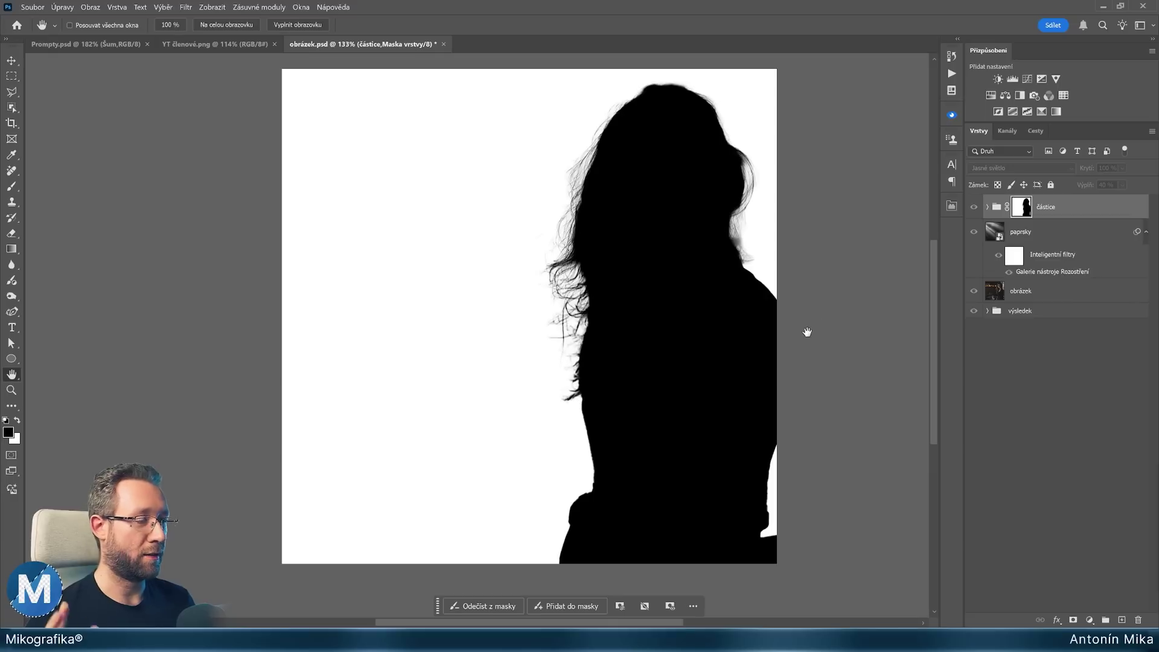
{"action": "left_click", "coordinate": [1022, 208], "text": "alt"}
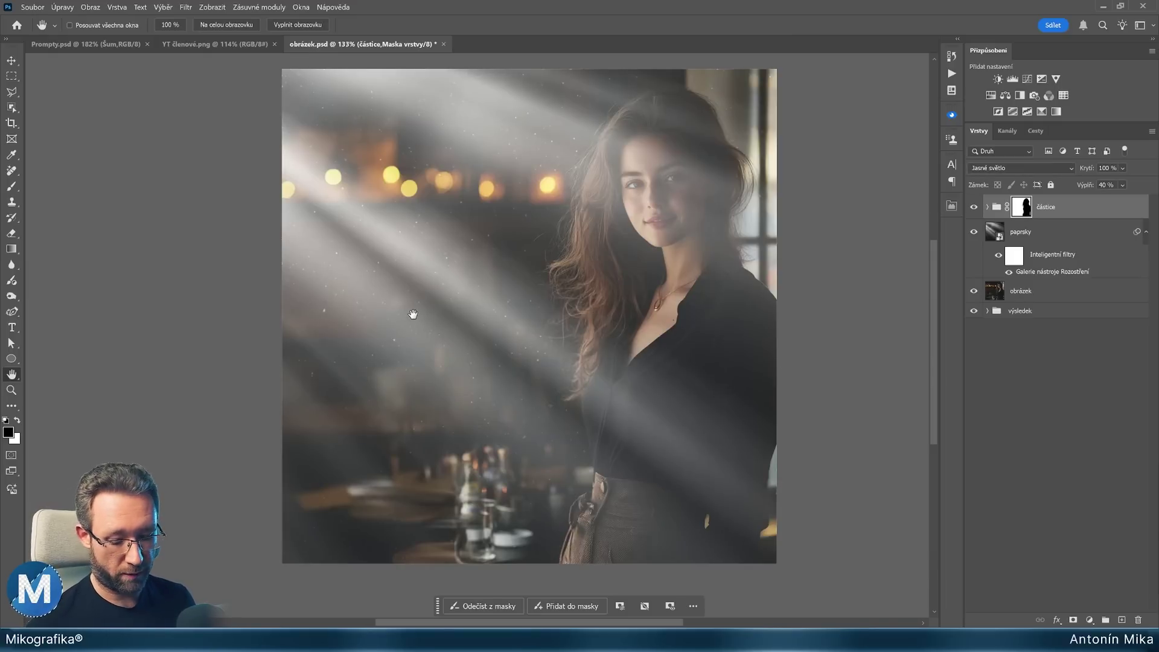
{"action": "key", "text": "b"}
{"action": "right_click", "coordinate": [428, 219]}
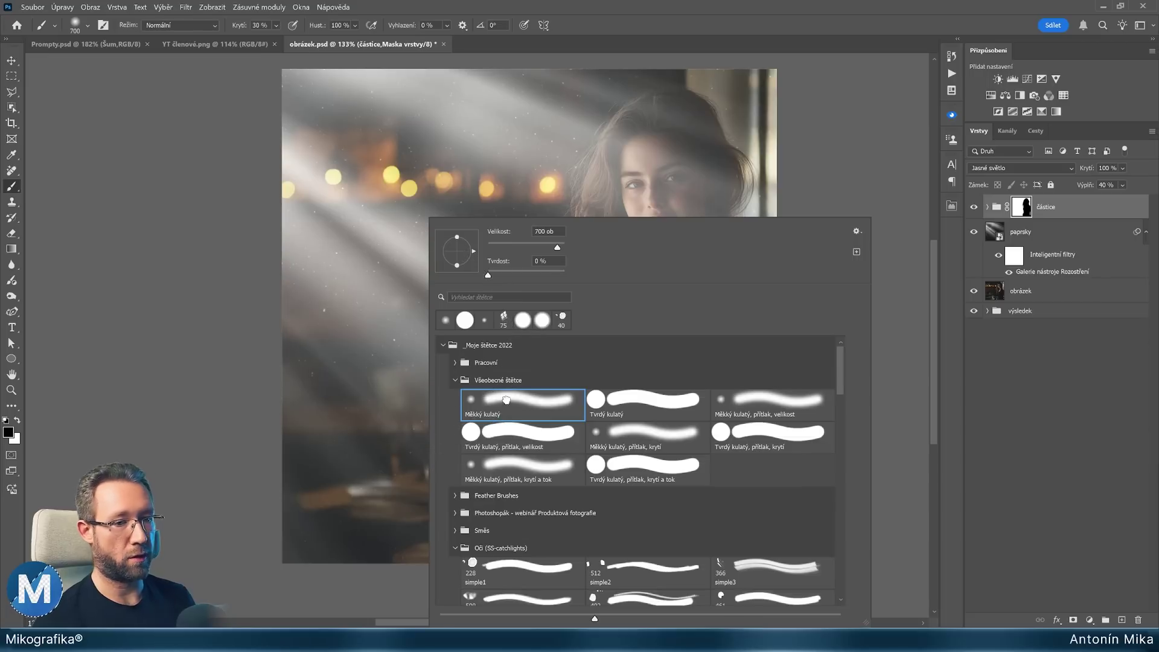
Paint white with a 200 px soft round brush over the woman's shoulder in the částice mask.
{"action": "double_click", "coordinate": [506, 399]}
{"action": "key", "text": "x"}
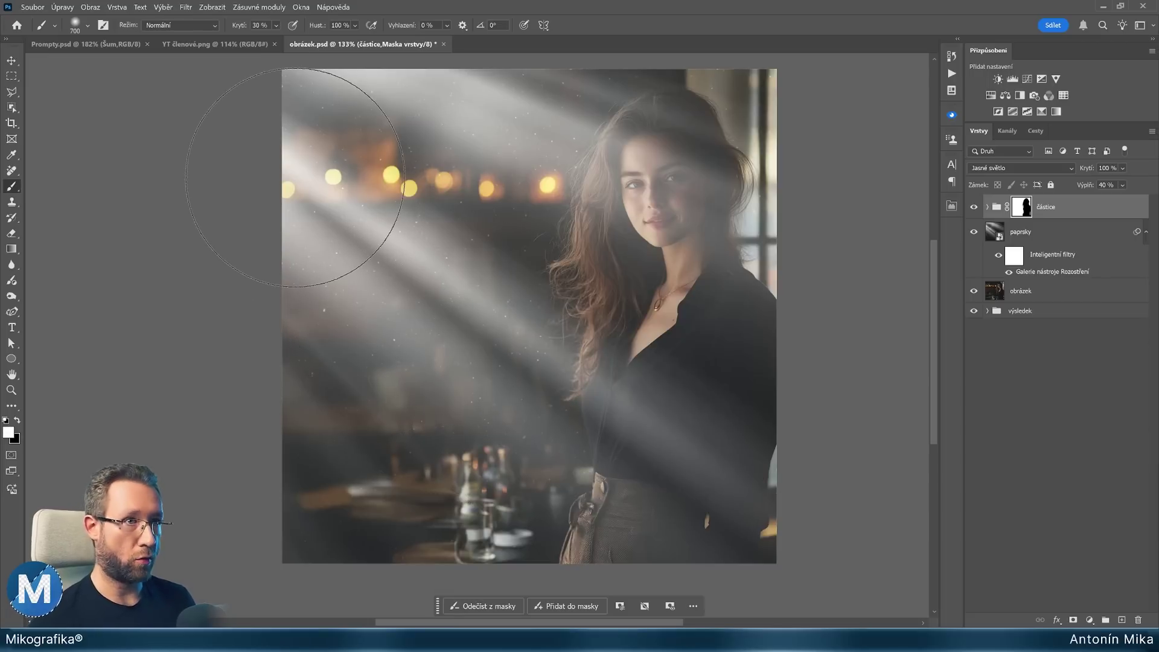
{"action": "key", "text": "bracketleft"}
{"action": "key", "text": "bracketleft"}
{"action": "key", "text": "bracketleft"}
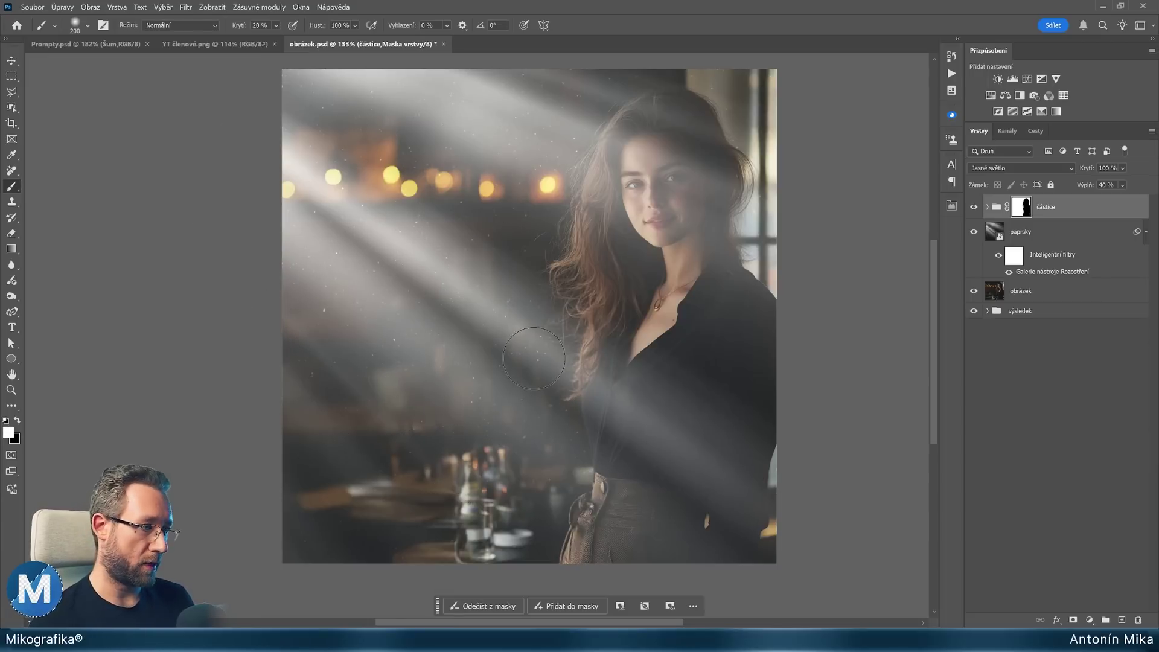
{"action": "left_click_drag", "start_coordinate": [586, 359], "coordinate": [626, 378]}
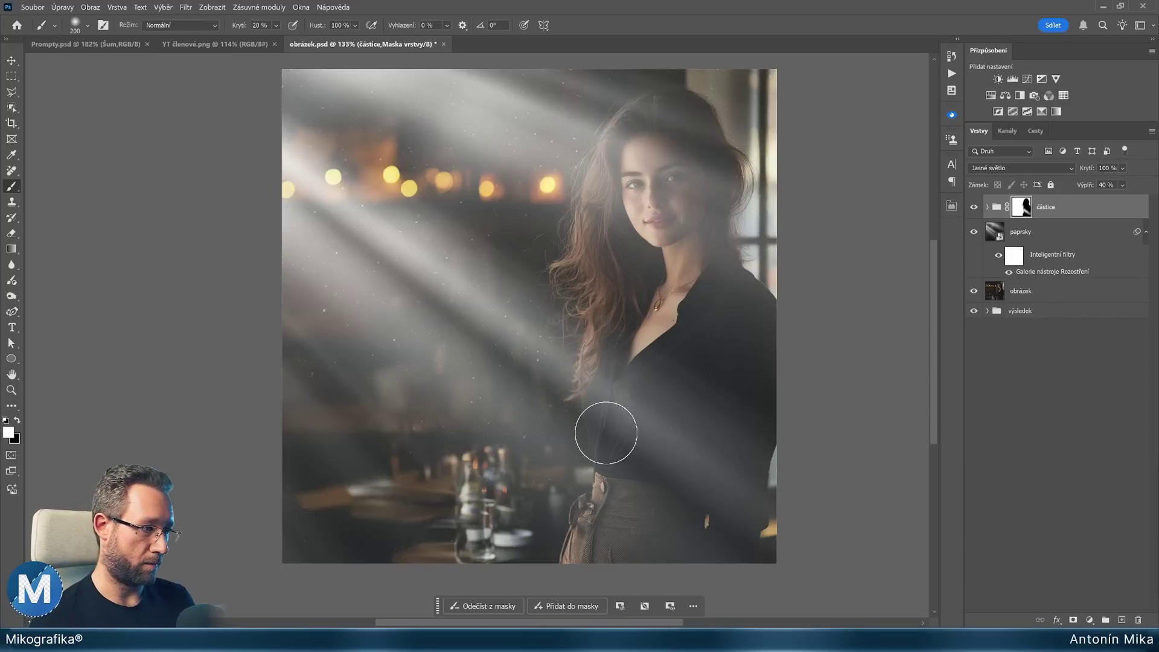
{"action": "key", "text": "bracketright"}
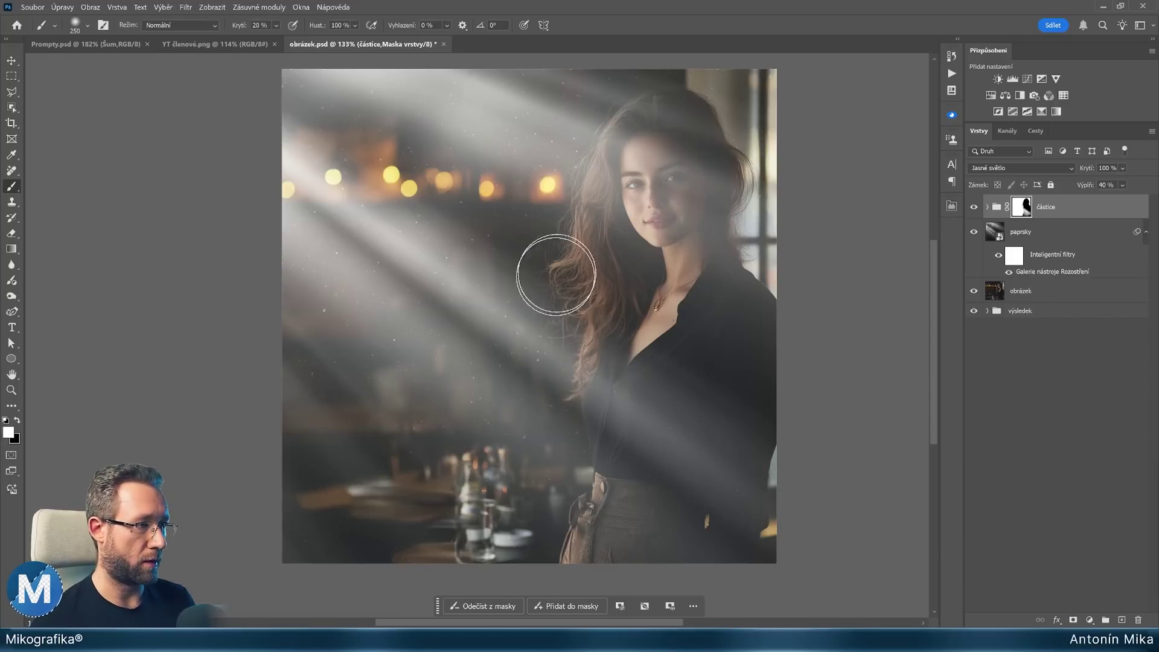
{"action": "key", "text": "bracketright"}
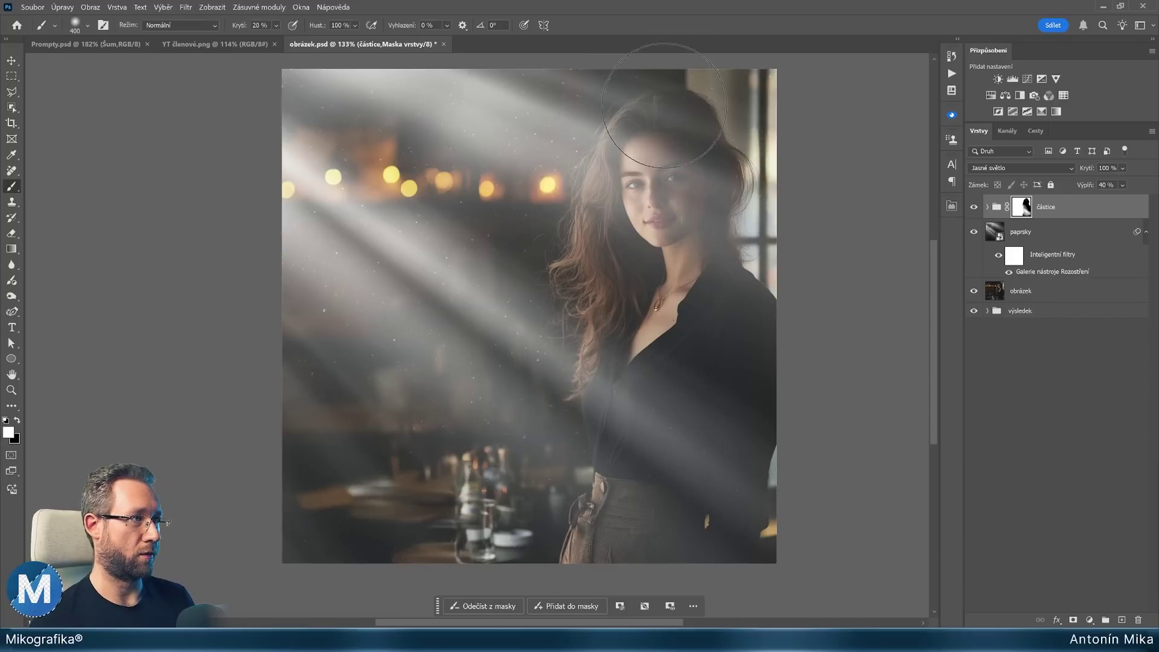
{"action": "key", "text": "bracketright"}
{"action": "key", "text": "h"}
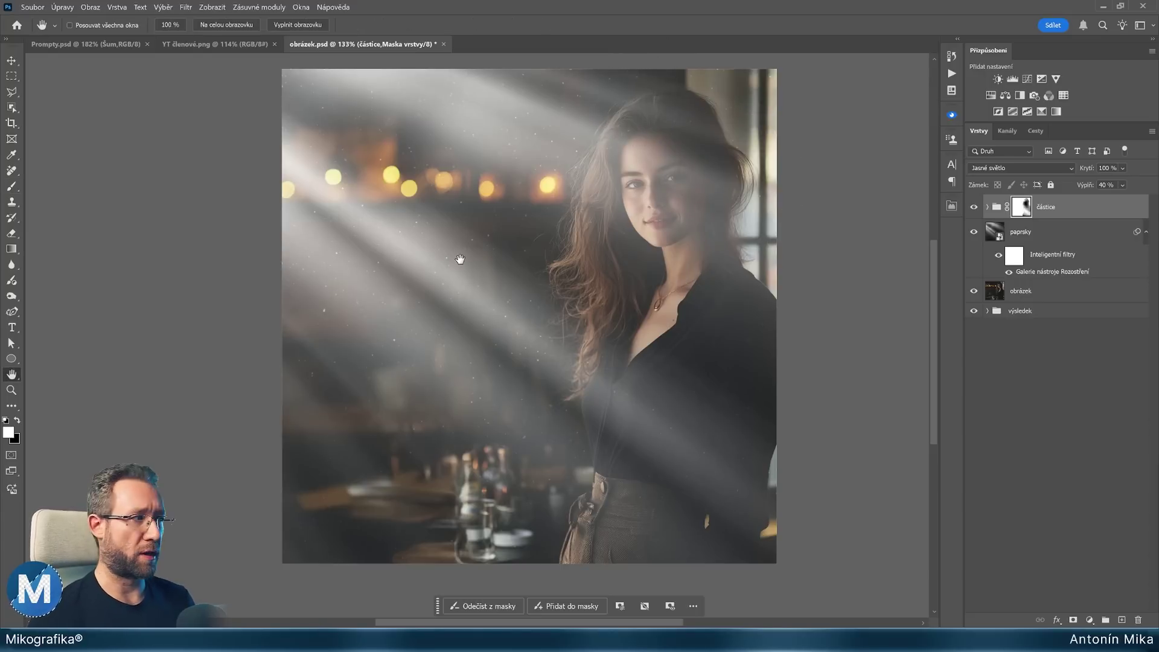
{"action": "left_click", "coordinate": [1069, 234]}
{"action": "key", "text": "6"}
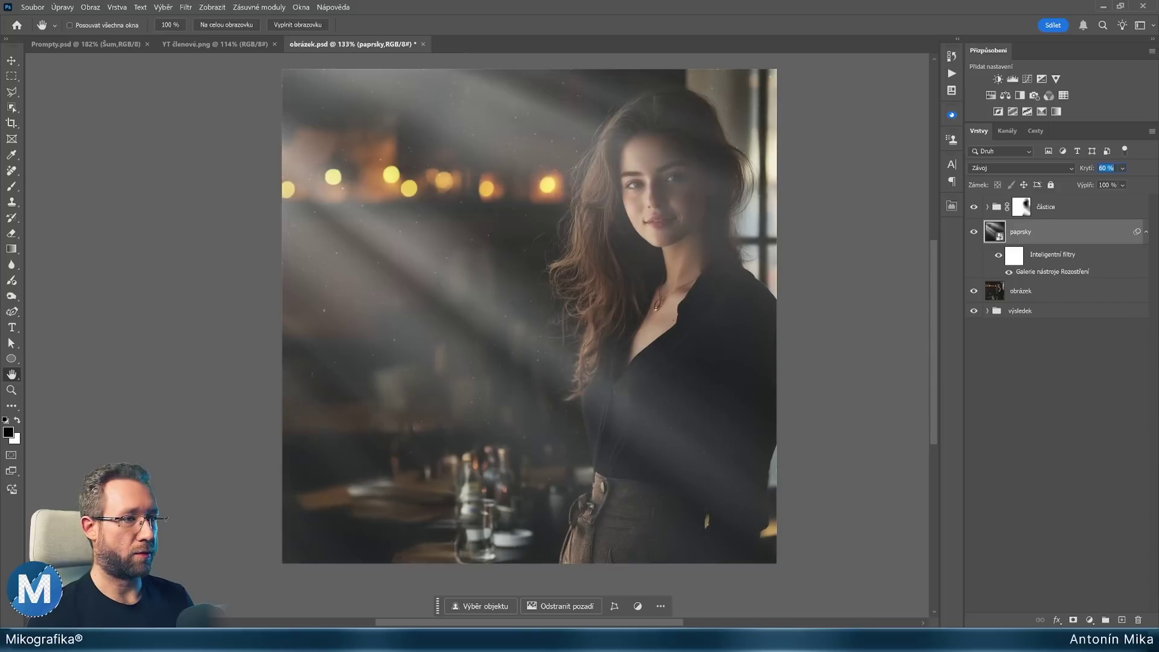
{"action": "key", "text": "4"}
{"action": "type", "text": "70"}
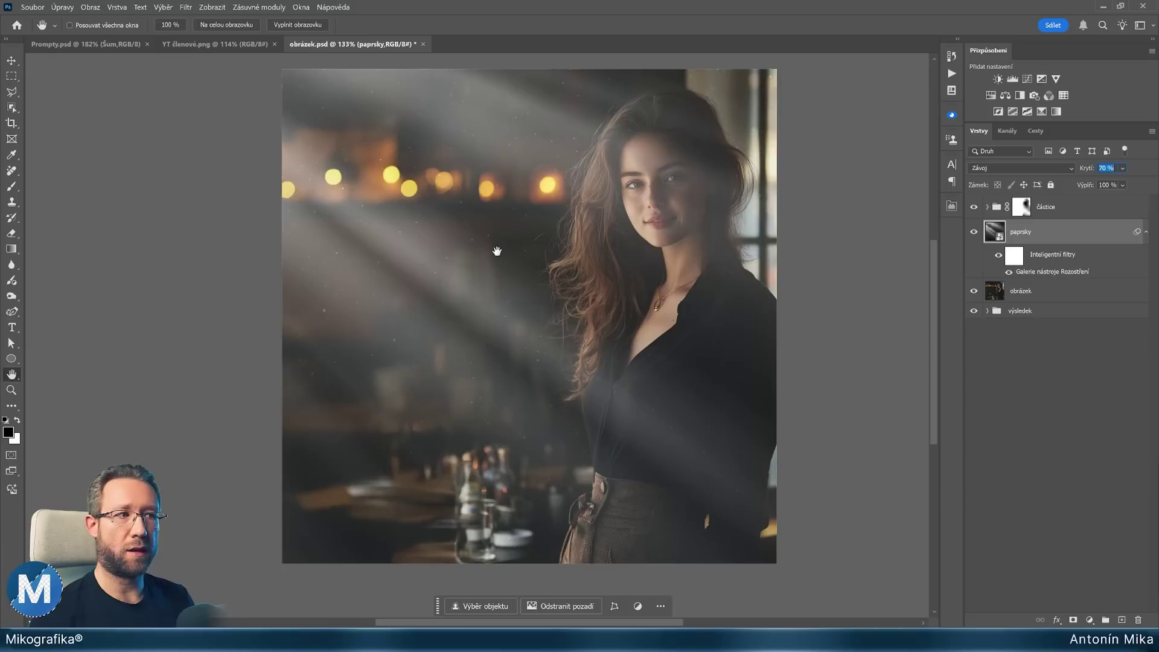
{"action": "key", "text": "0"}
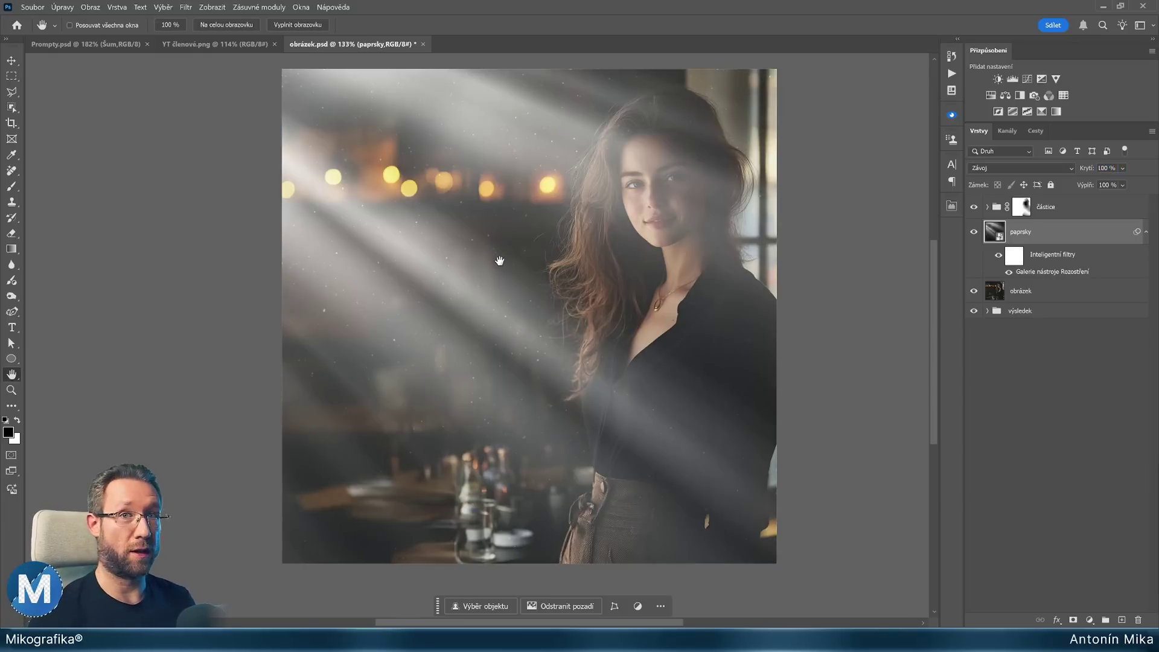
{"action": "left_click", "coordinate": [1060, 209]}
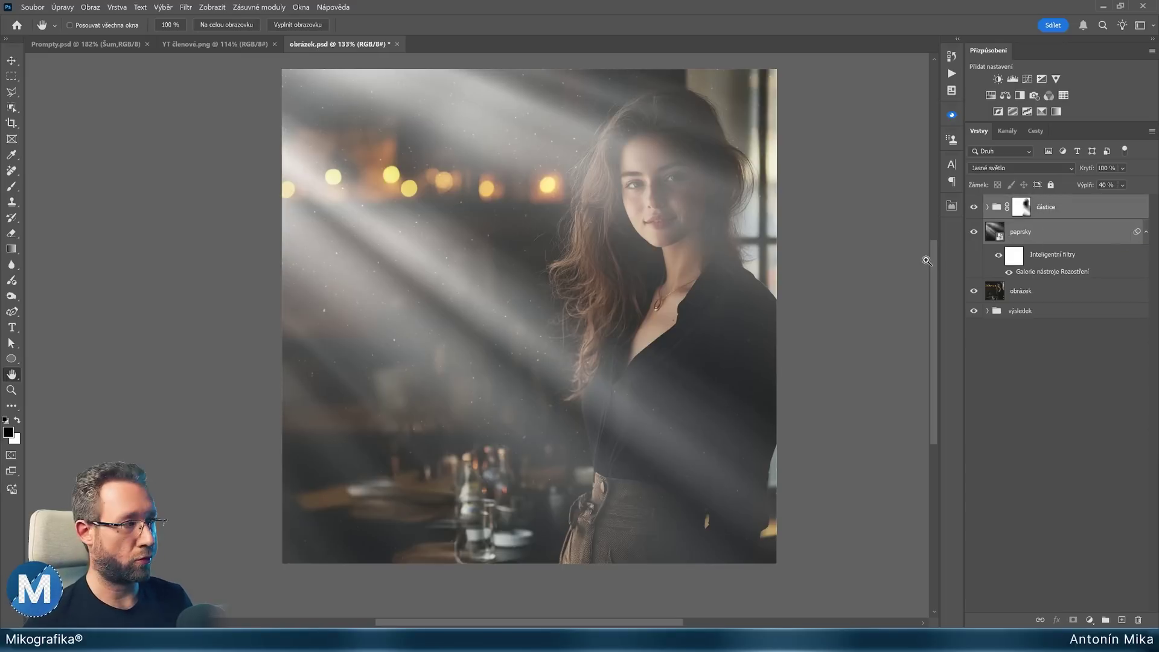
Group the rays and particles as 'paprsky a částice' and blend the group in Závoj mode.
{"action": "key", "text": "ctrl+g"}
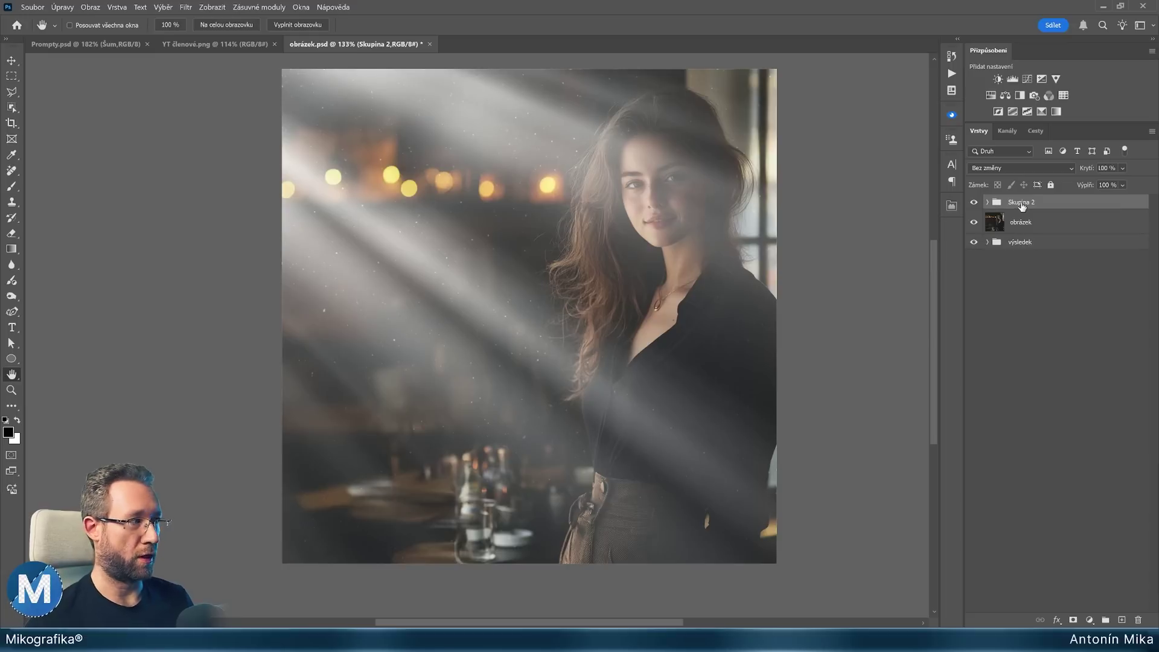
{"action": "type", "text": "apr"}
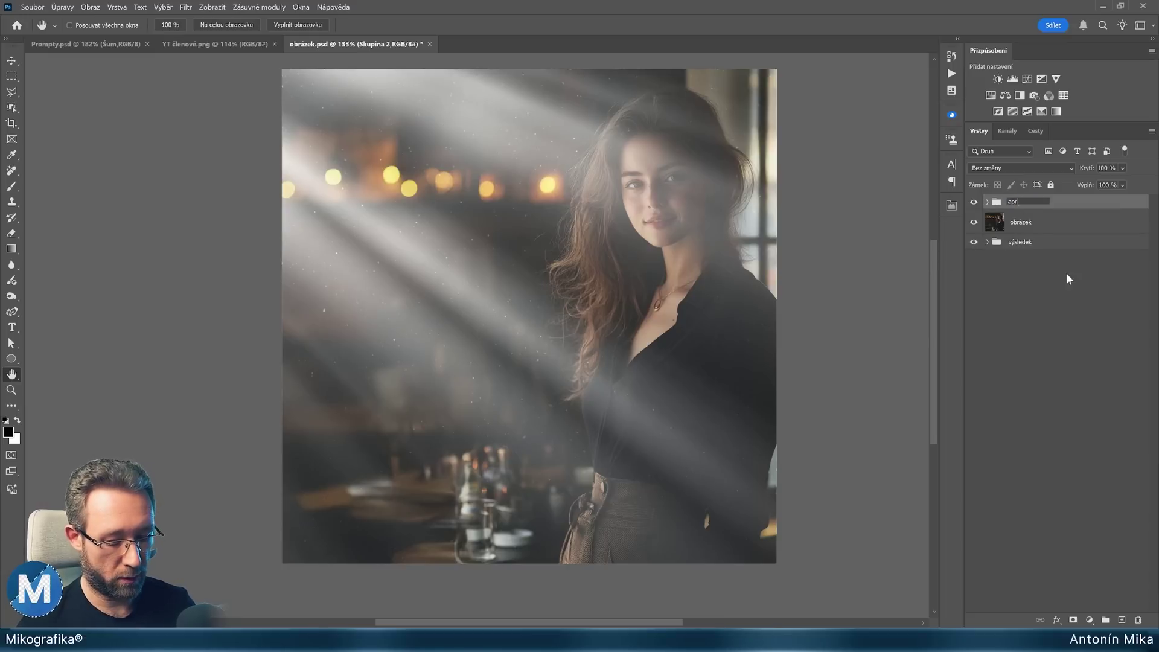
{"action": "type", "text": "ksky a částice"}
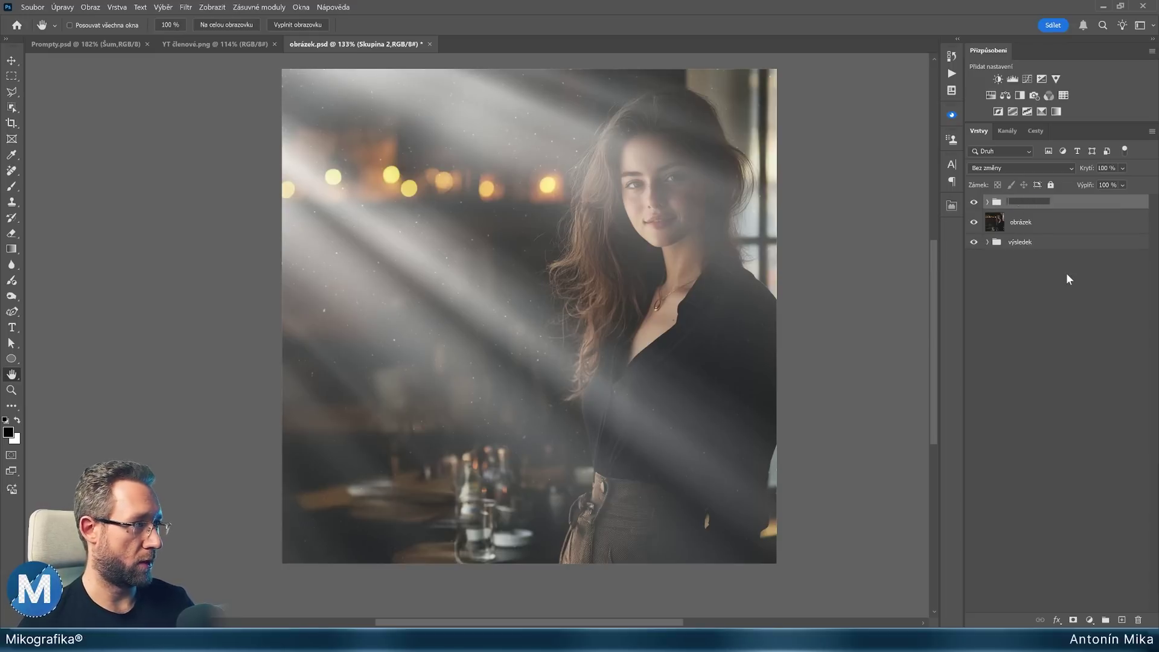
{"action": "key", "text": "Return"}
{"action": "left_click", "coordinate": [987, 202]}
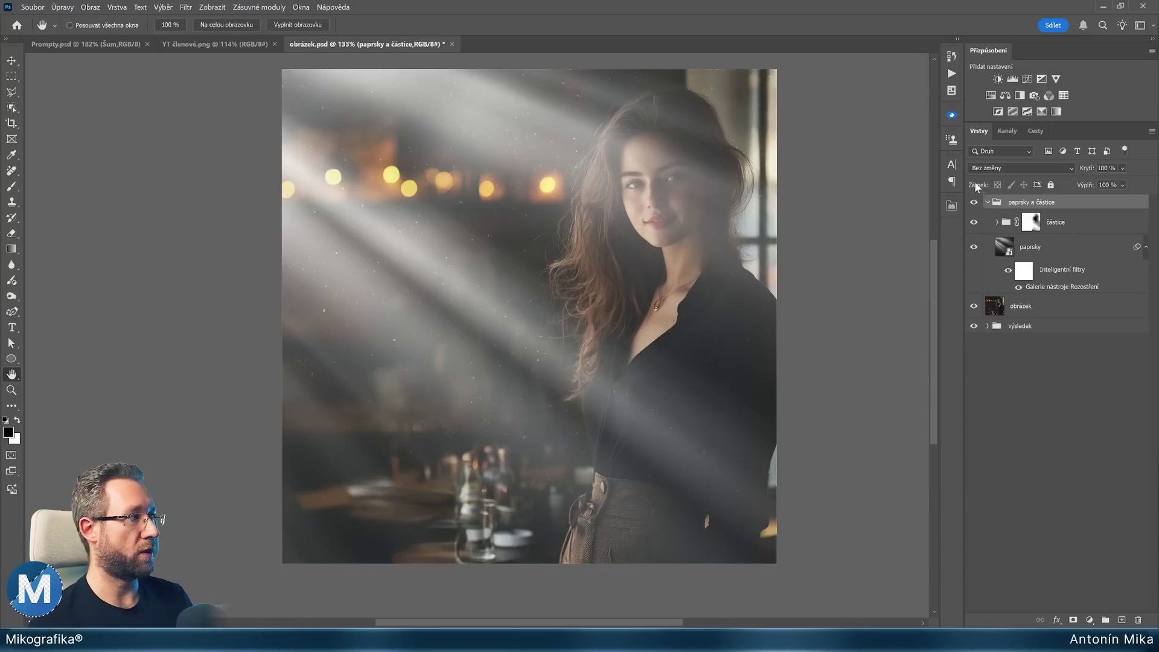
{"action": "left_click", "coordinate": [986, 167]}
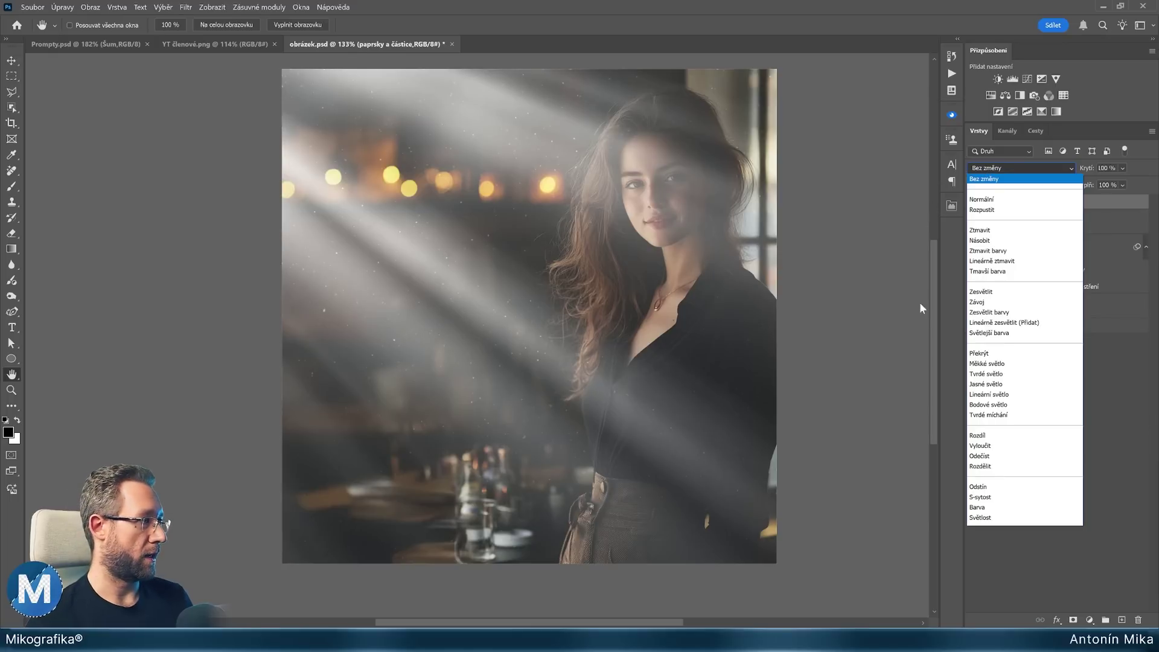
{"action": "left_click", "coordinate": [974, 302]}
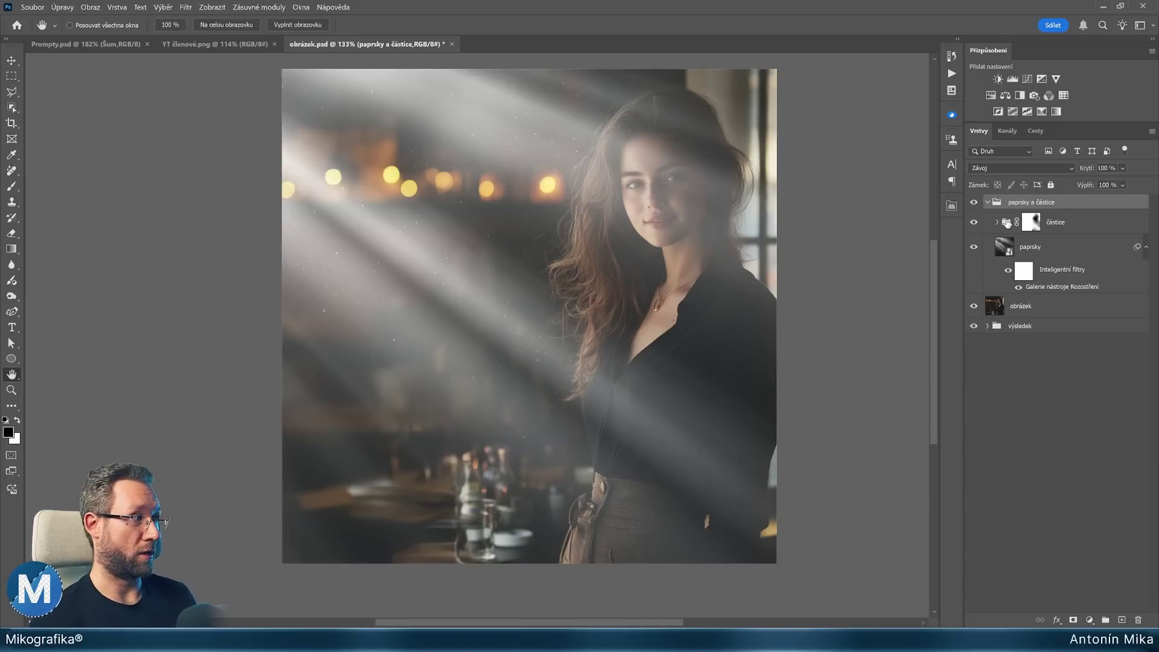
Add a Křivky 4 Curves adjustment above the paprsky layer and pull the curve down.
{"action": "left_click", "coordinate": [1029, 249]}
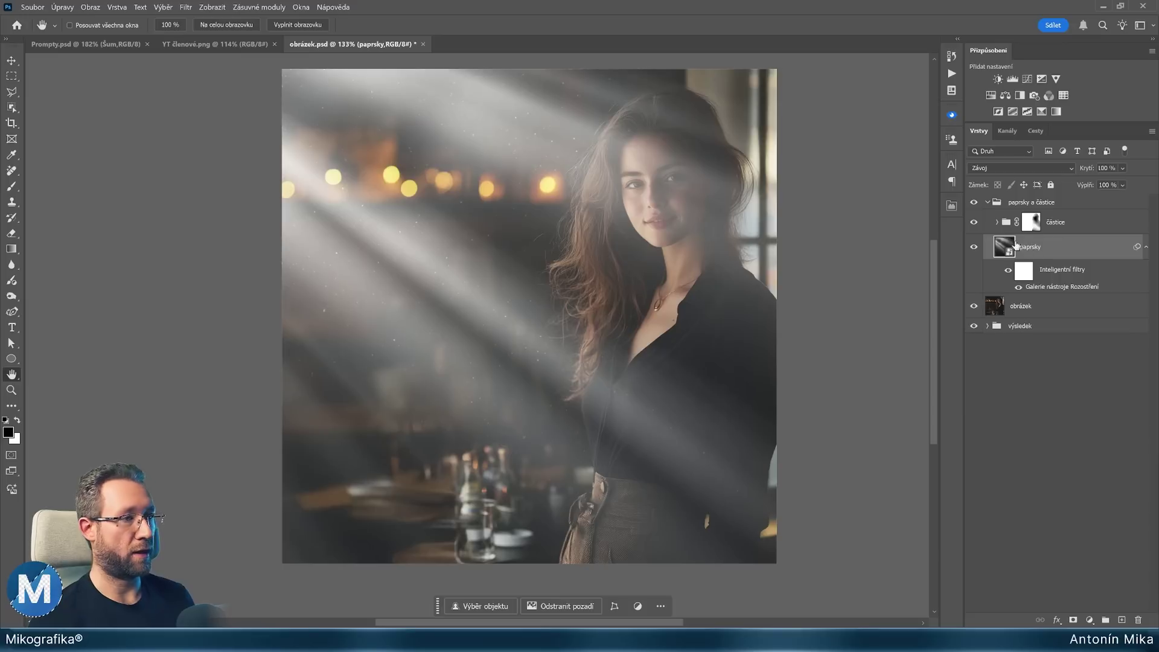
{"action": "left_click", "coordinate": [1028, 79]}
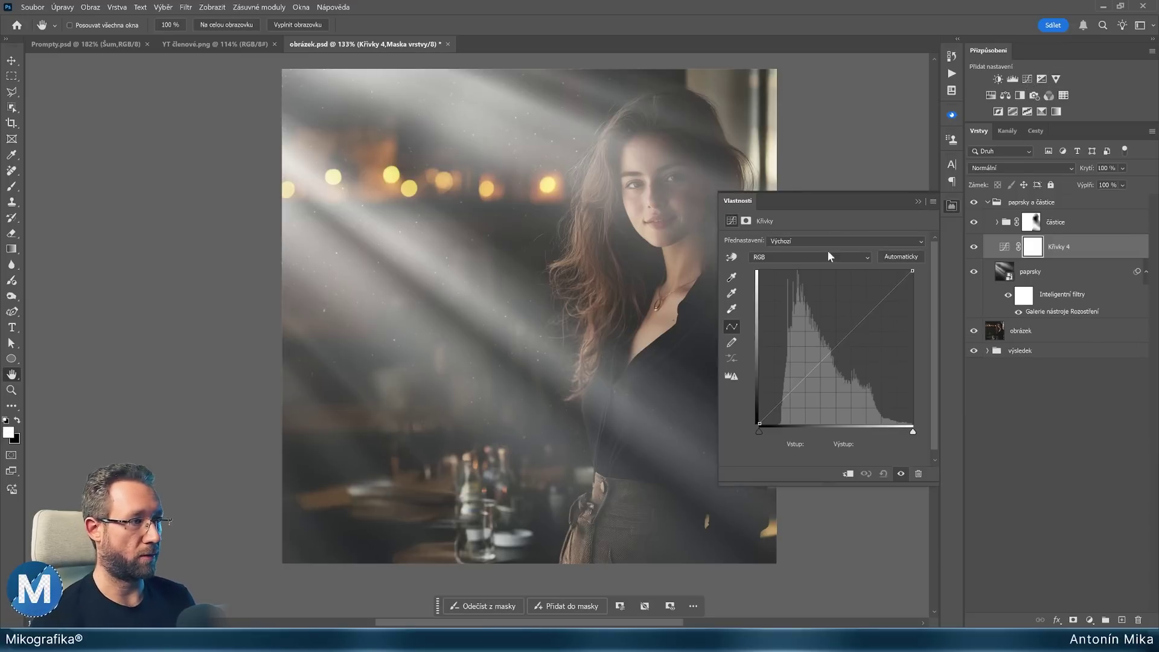
{"action": "mouse_move", "coordinate": [832, 350]}
{"action": "left_mouse_down"}
{"action": "mouse_move", "coordinate": [872, 392]}
{"action": "mouse_move", "coordinate": [828, 357]}
{"action": "mouse_move", "coordinate": [872, 384]}
{"action": "mouse_move", "coordinate": [870, 373]}
{"action": "left_mouse_up"}
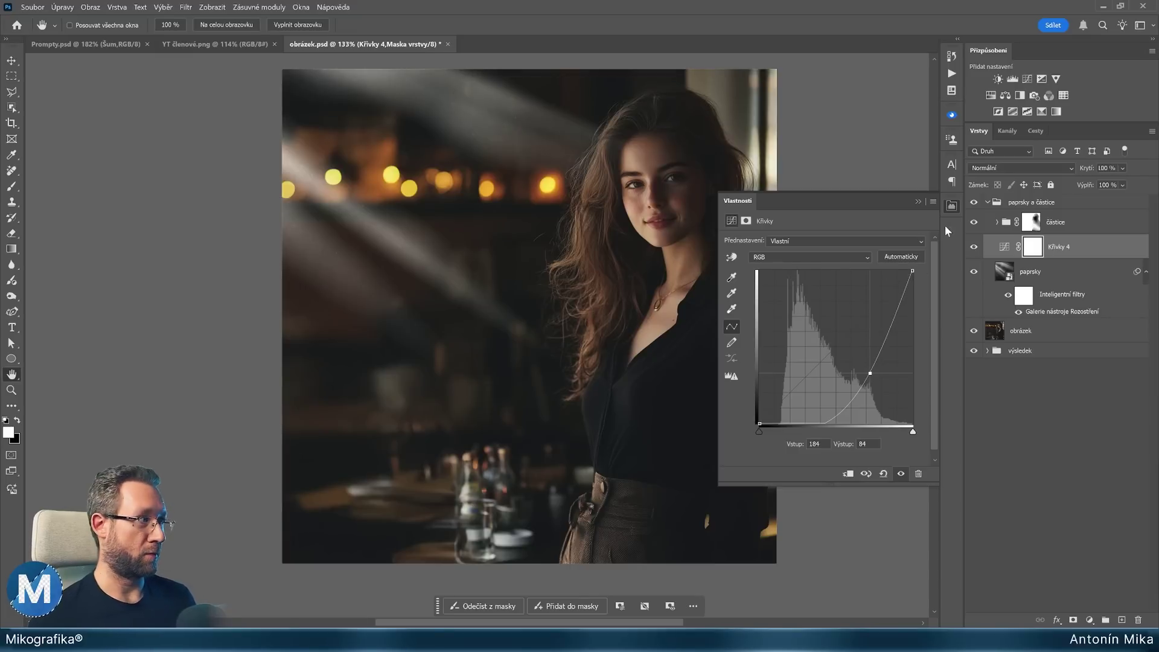
Set the paprsky a částice group's blending to Závoj.
{"action": "left_click", "coordinate": [997, 167]}
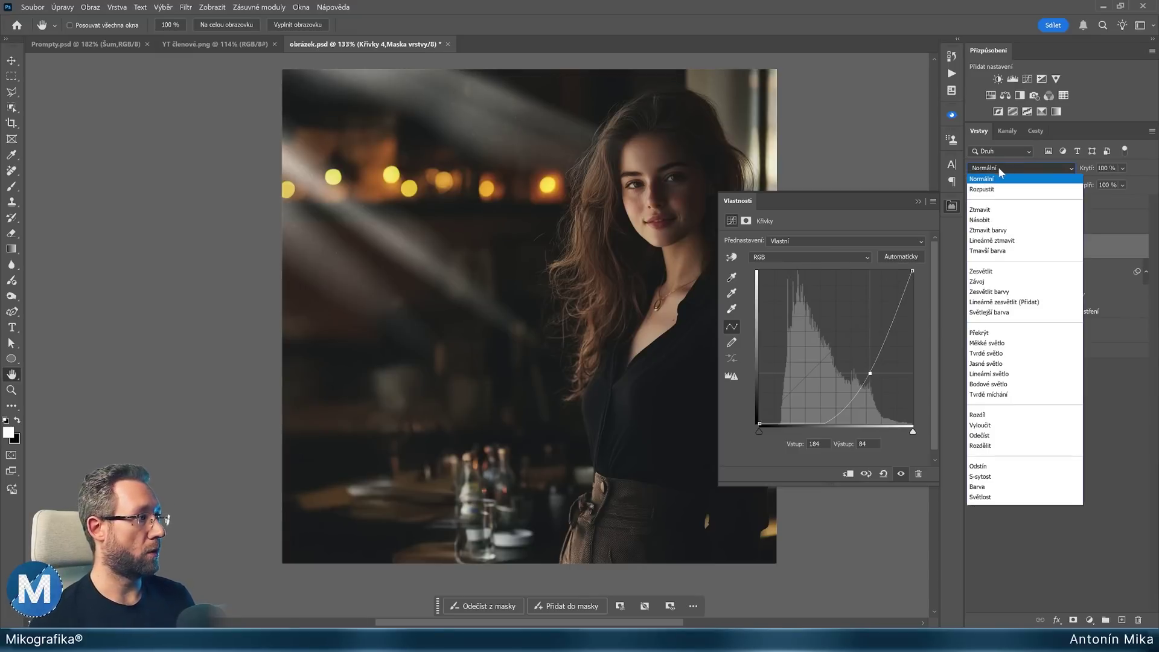
{"action": "left_click", "coordinate": [998, 166]}
{"action": "left_click", "coordinate": [1000, 167]}
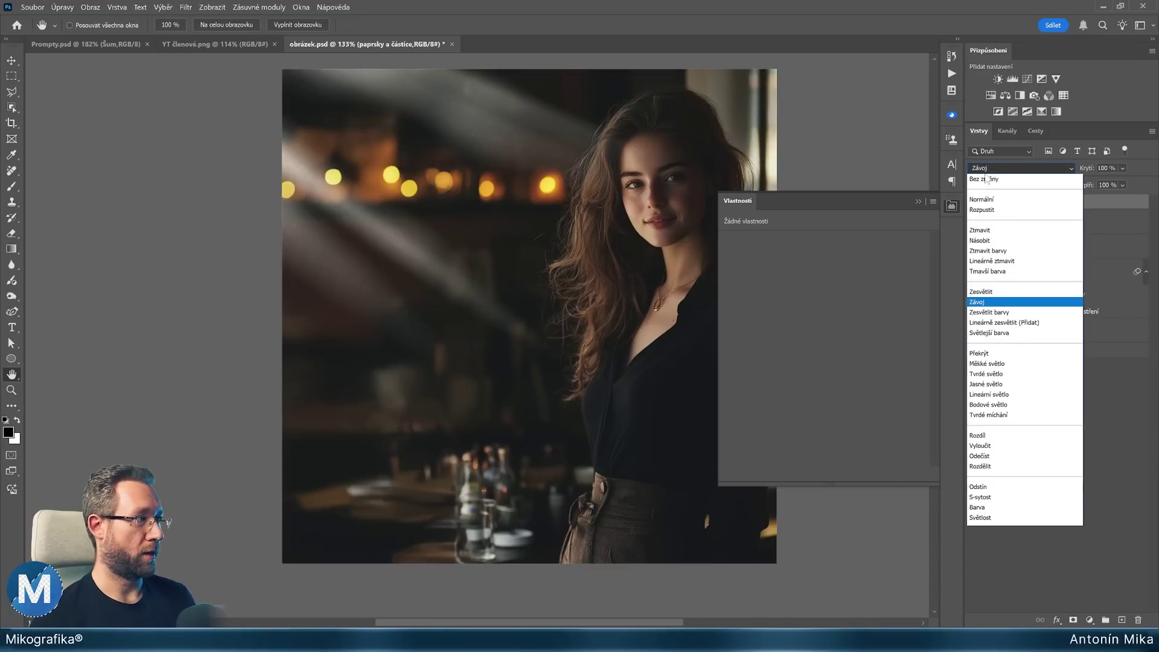
{"action": "left_click", "coordinate": [976, 302]}
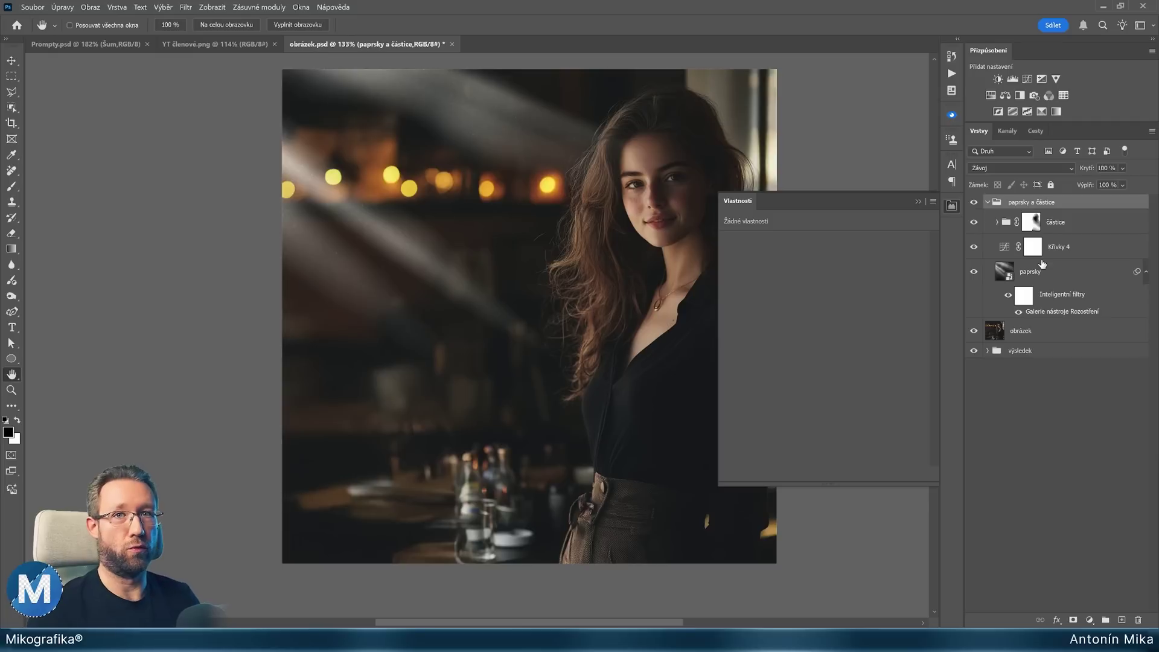
Raise the upper Křivky 4 curve point and lift a second lower point to brighten the rays.
{"action": "left_click", "coordinate": [1005, 247]}
{"action": "mouse_move", "coordinate": [869, 373]}
{"action": "left_mouse_down"}
{"action": "mouse_move", "coordinate": [838, 344]}
{"action": "mouse_move", "coordinate": [864, 355]}
{"action": "left_mouse_up"}
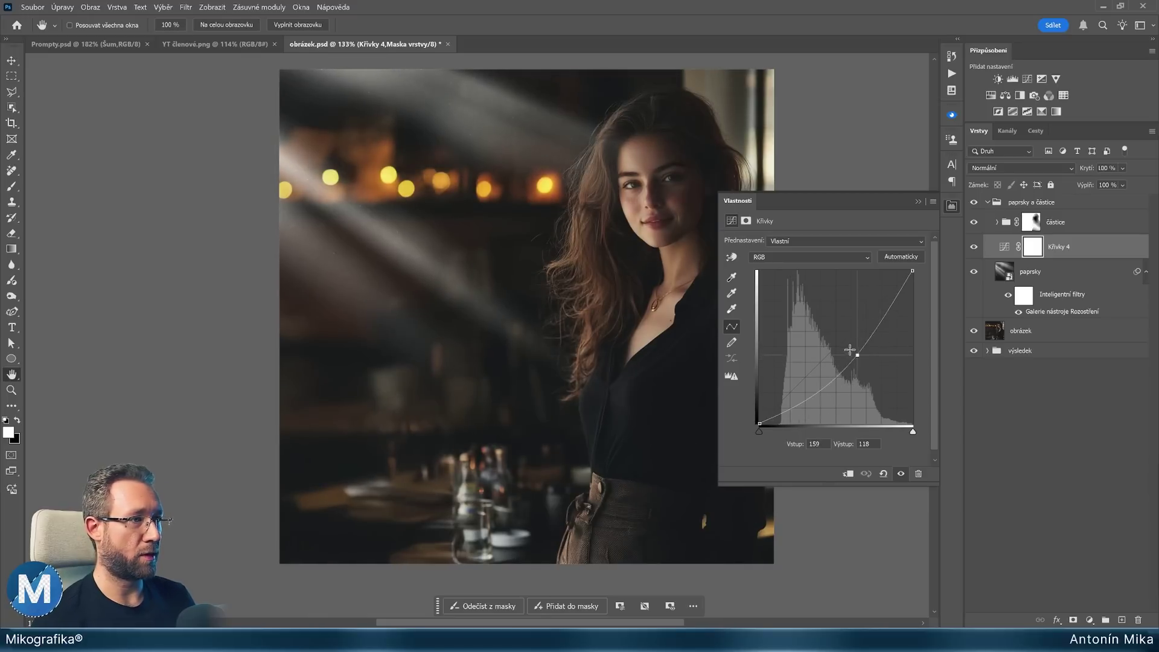
{"action": "mouse_move", "coordinate": [864, 355]}
{"action": "left_mouse_down"}
{"action": "mouse_move", "coordinate": [844, 345]}
{"action": "mouse_move", "coordinate": [860, 351]}
{"action": "mouse_move", "coordinate": [874, 331]}
{"action": "left_mouse_up"}
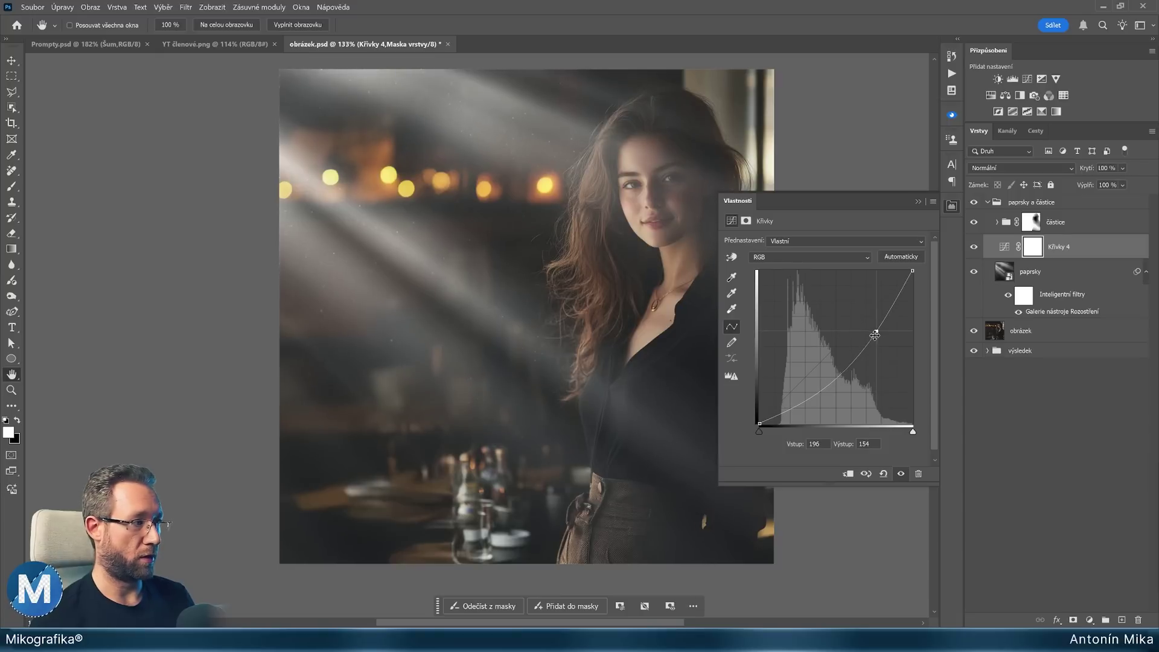
{"action": "left_click_drag", "start_coordinate": [871, 323], "coordinate": [881, 326]}
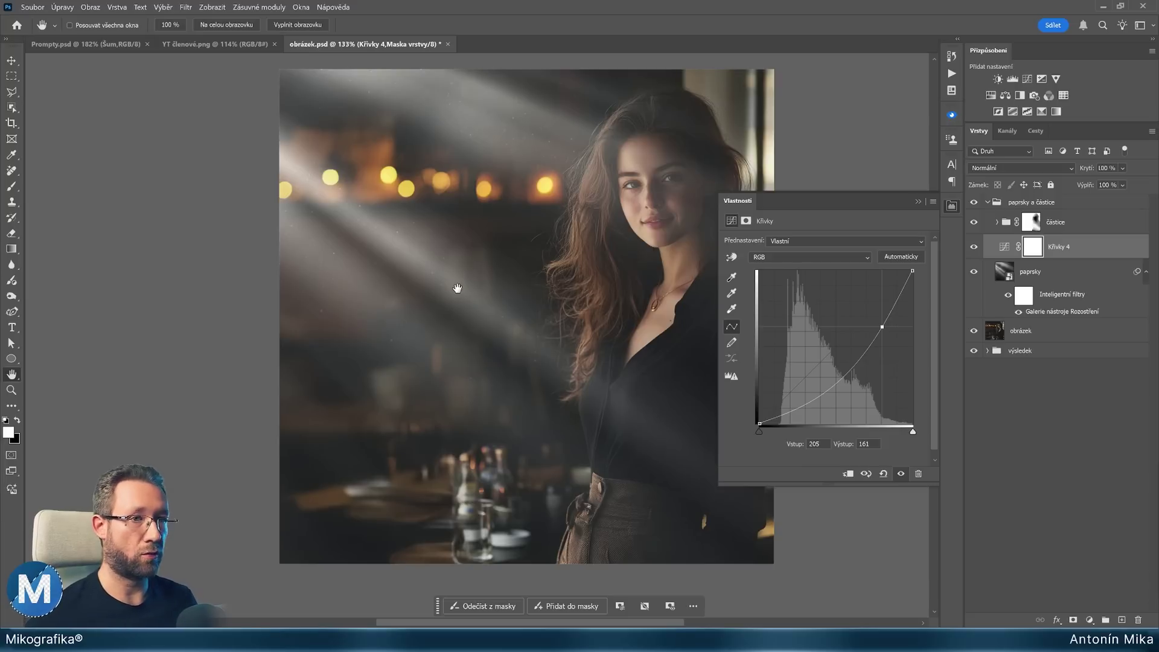
{"action": "left_click", "coordinate": [817, 390]}
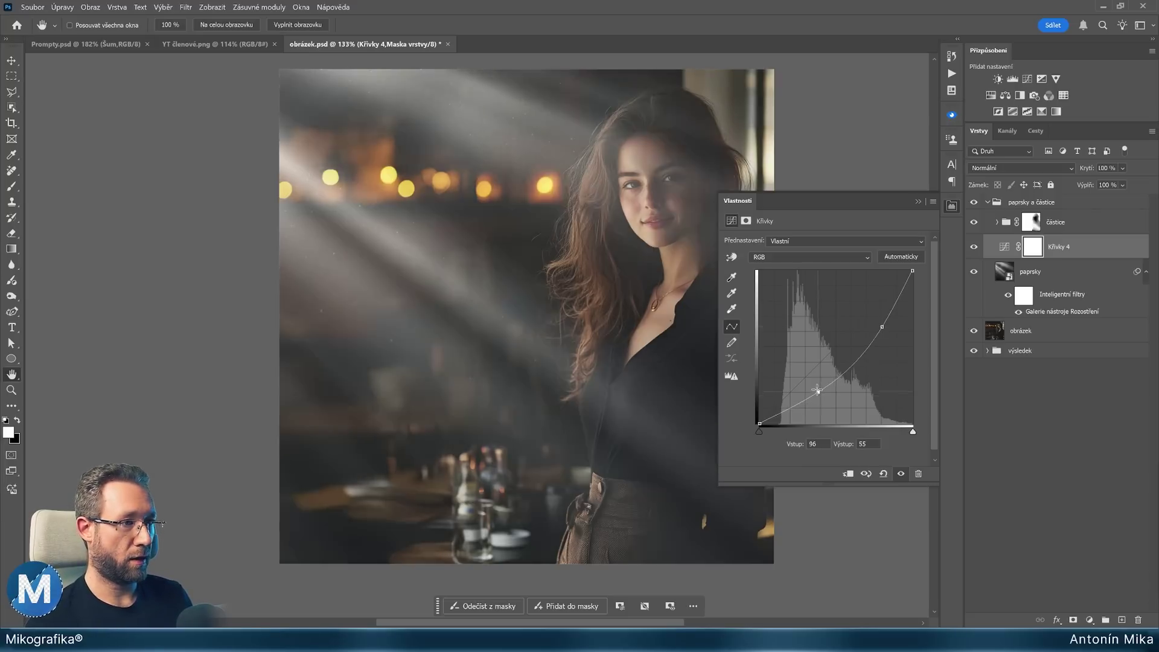
{"action": "left_click_drag", "start_coordinate": [817, 391], "coordinate": [823, 385]}
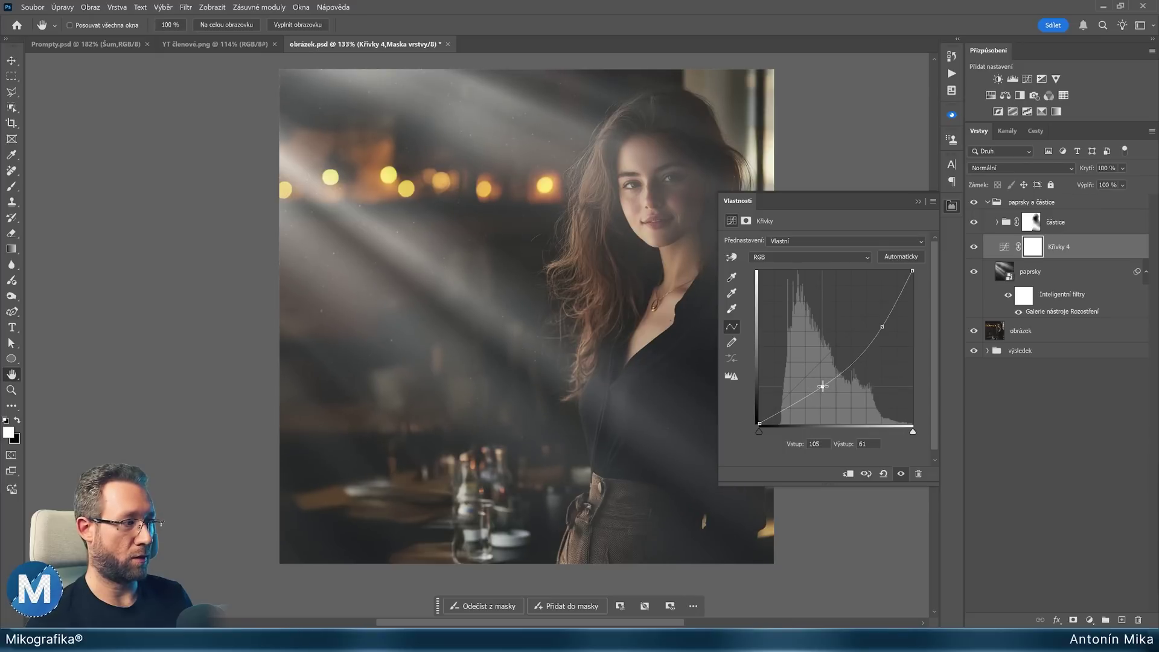
Toggle Křivky 4 on and off to compare, leave it on, and save the document.
{"action": "left_click", "coordinate": [951, 206]}
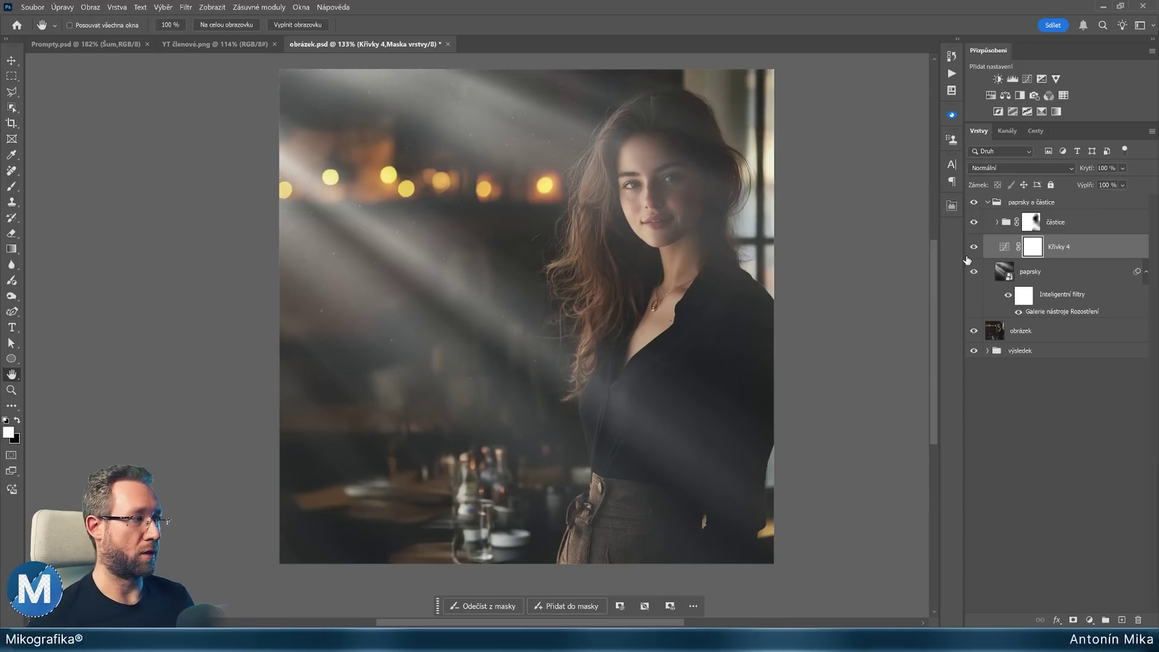
{"action": "left_click", "coordinate": [974, 247]}
{"action": "left_click", "coordinate": [974, 248]}
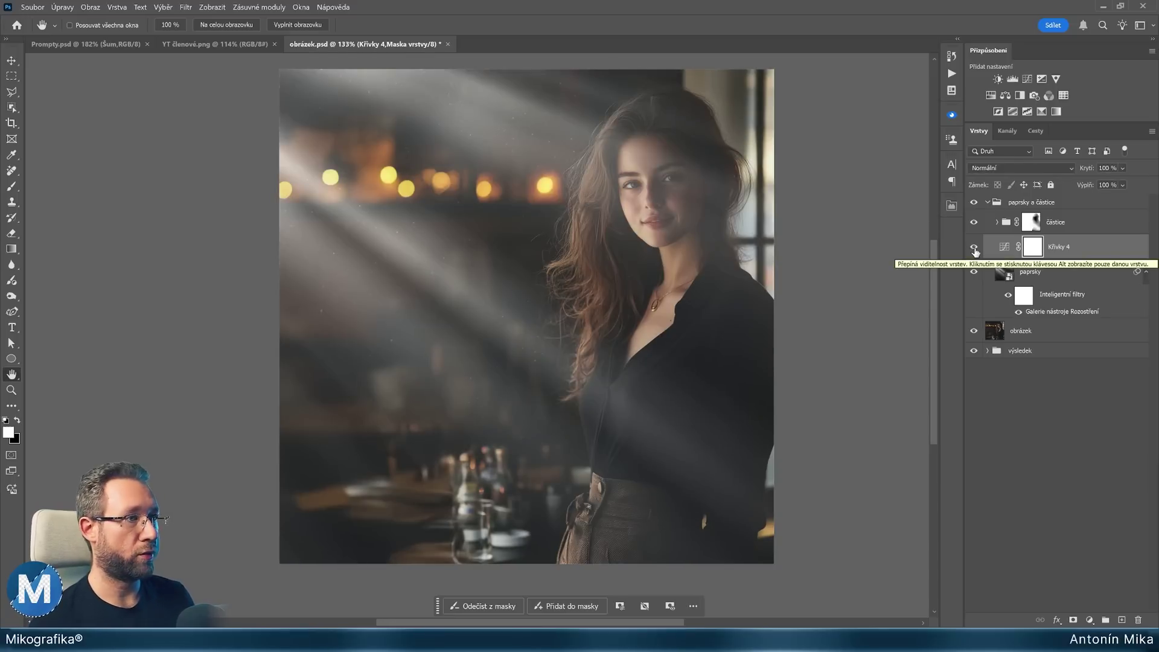
{"action": "left_click", "coordinate": [974, 248]}
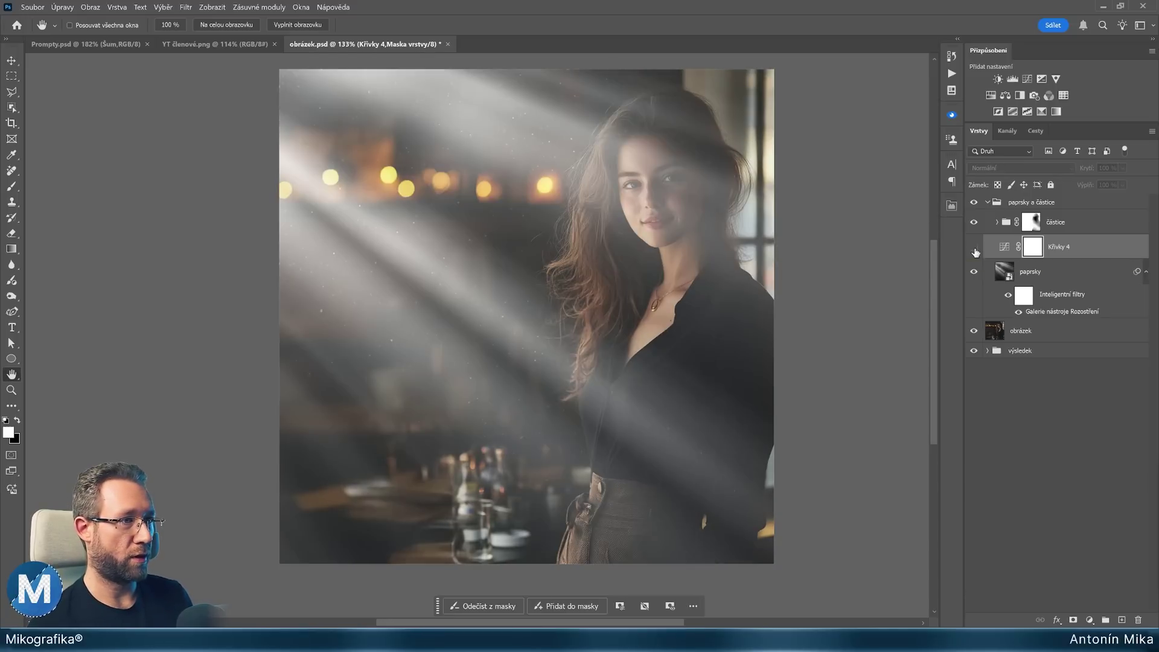
{"action": "left_click", "coordinate": [974, 248]}
{"action": "left_click", "coordinate": [975, 248]}
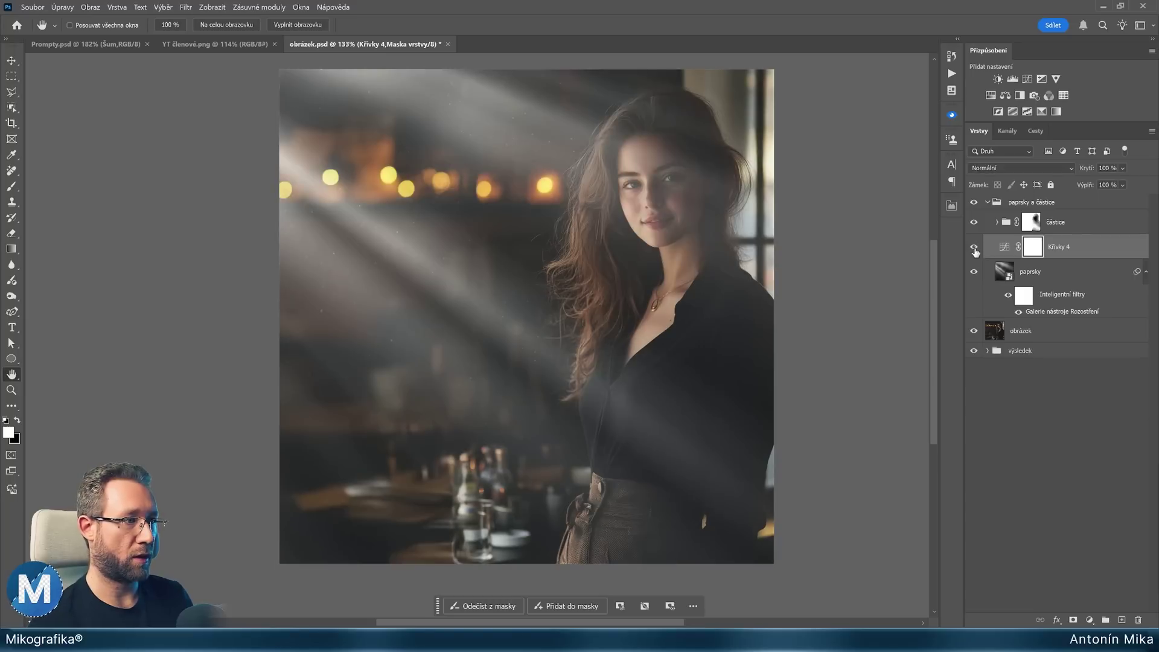
{"action": "left_click", "coordinate": [974, 248]}
{"action": "left_click", "coordinate": [974, 248]}
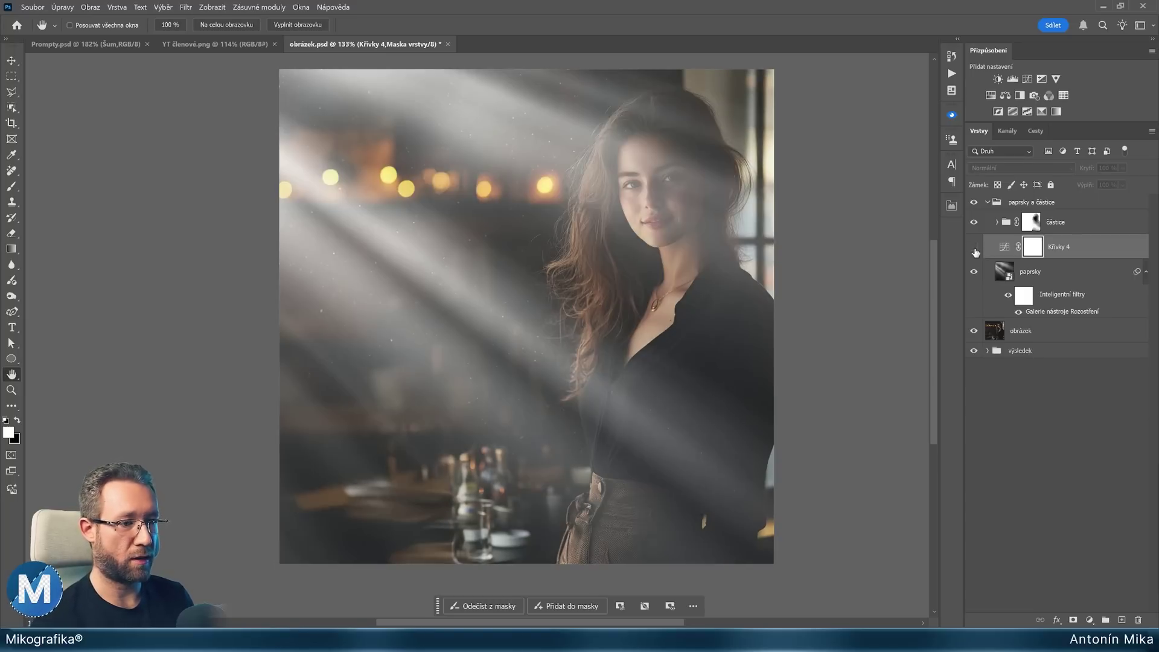
{"action": "left_click", "coordinate": [974, 248]}
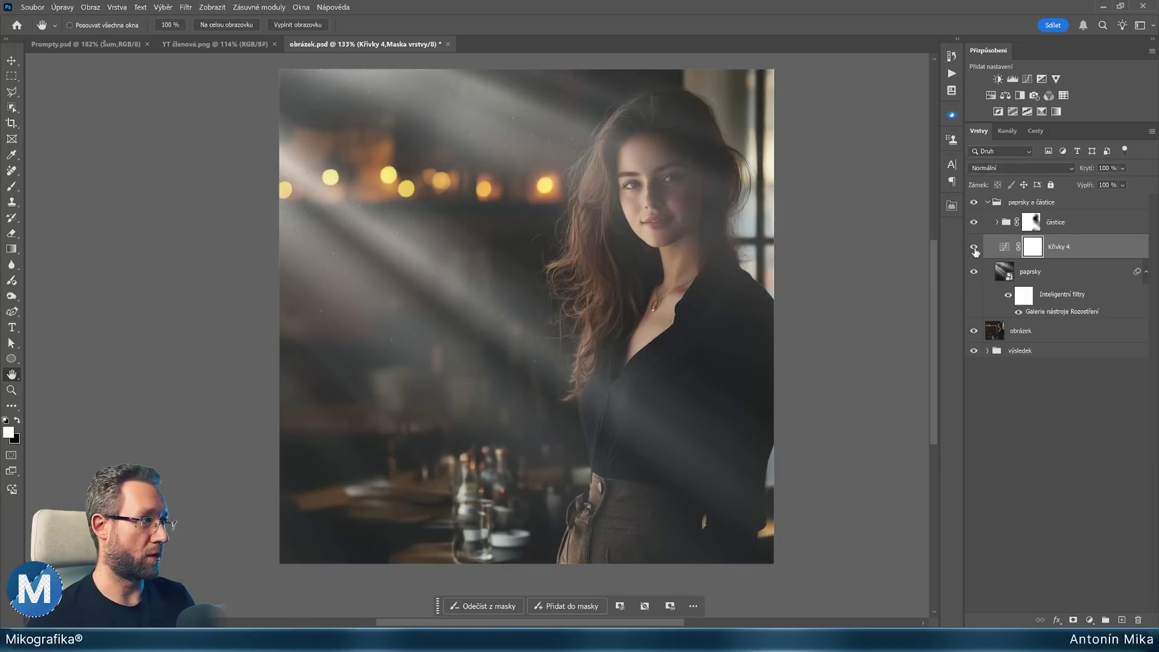
{"action": "left_click", "coordinate": [974, 248]}
{"action": "left_click", "coordinate": [1074, 225]}
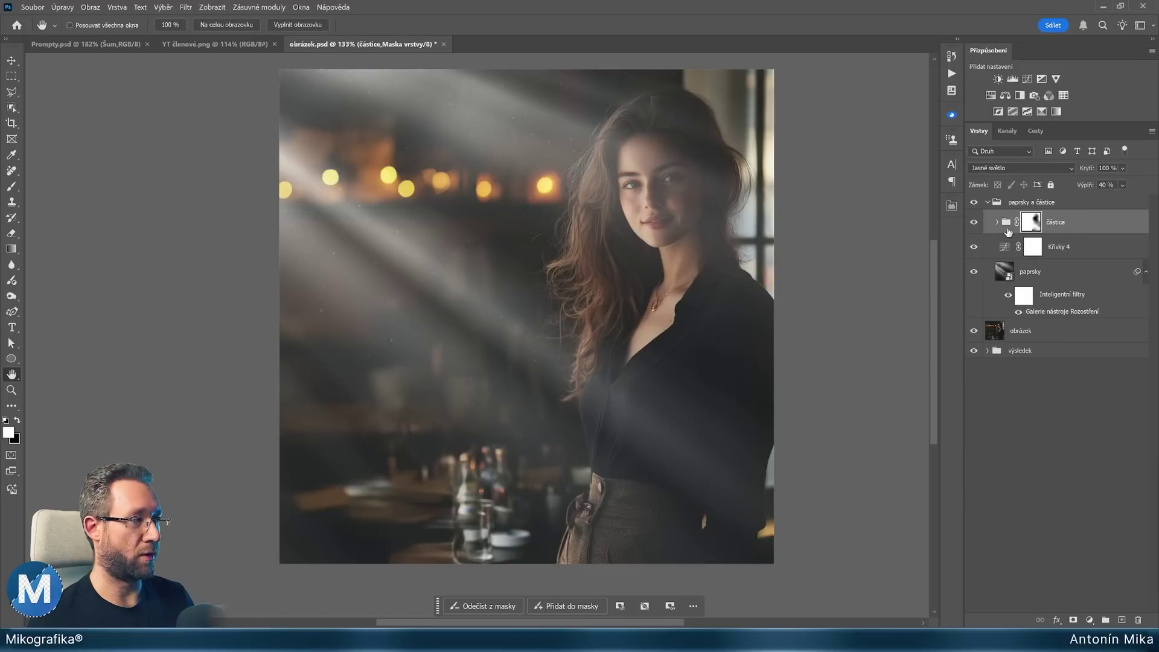
{"action": "key", "text": "ctrl+s"}
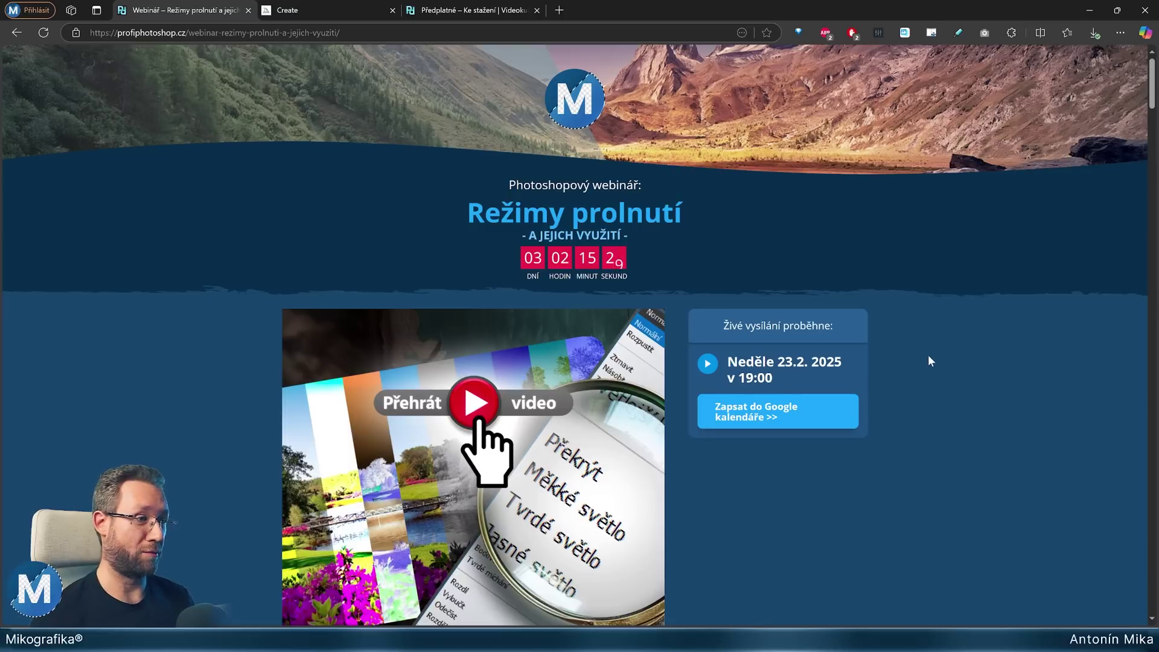
{"action": "scroll", "coordinate": [930, 377], "scroll_direction": "down", "scroll_amount": 5}
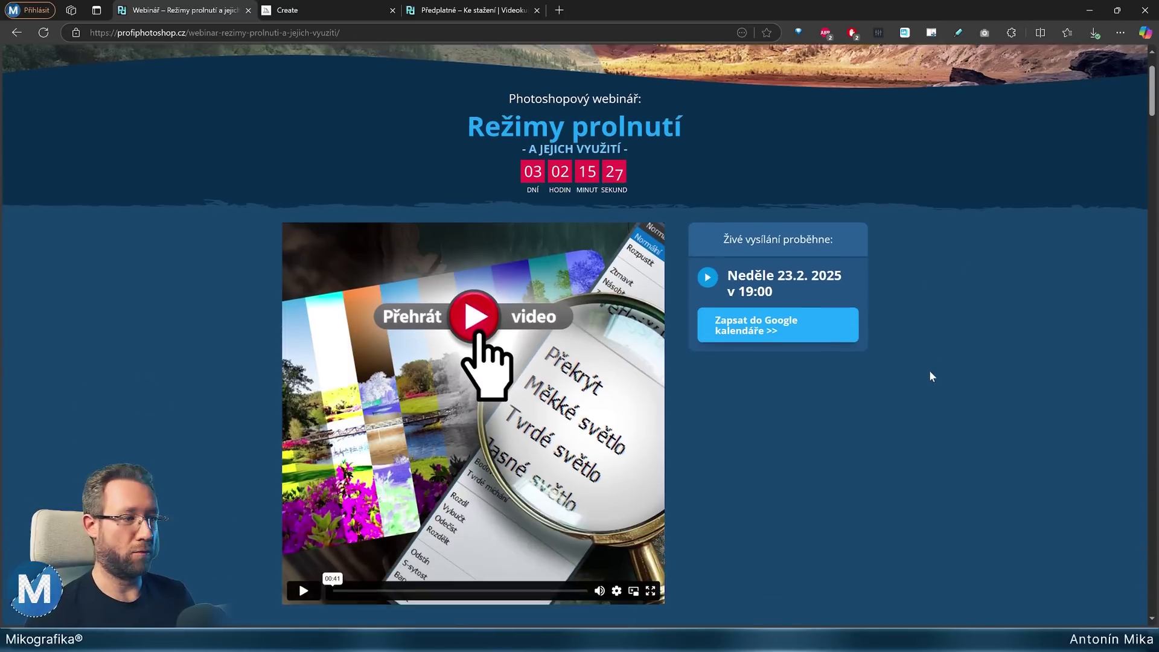
{"action": "scroll", "coordinate": [932, 374], "scroll_direction": "down", "scroll_amount": 3}
{"action": "scroll", "coordinate": [931, 374], "scroll_direction": "down", "scroll_amount": 2}
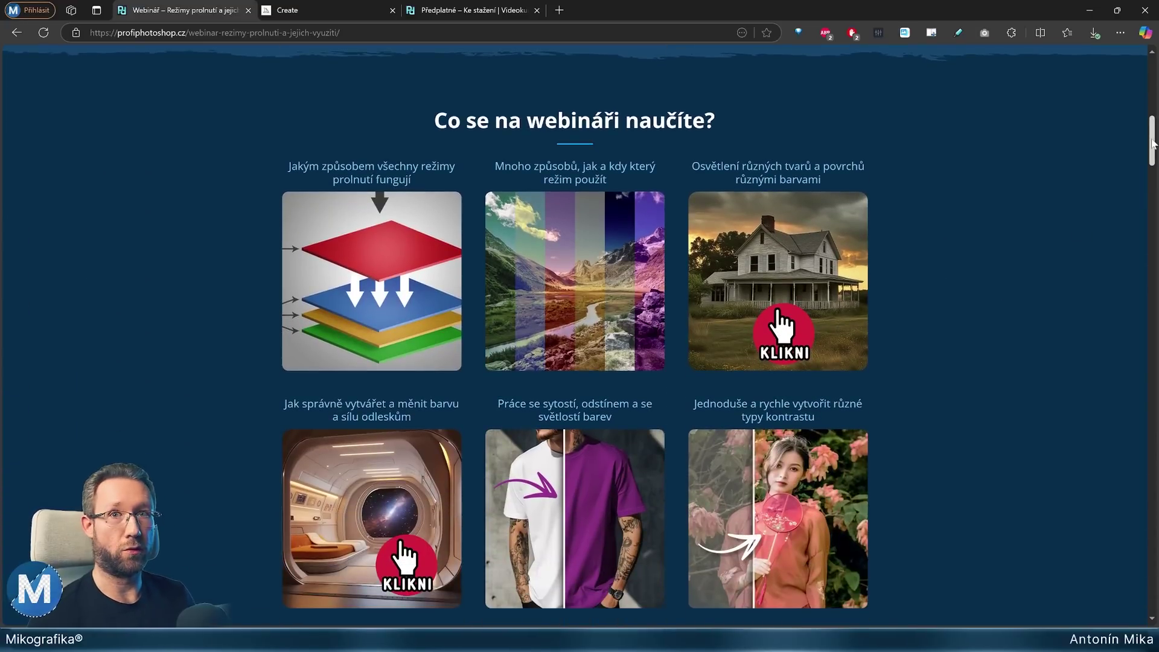
{"action": "left_click_drag", "start_coordinate": [1153, 144], "coordinate": [1147, 274]}
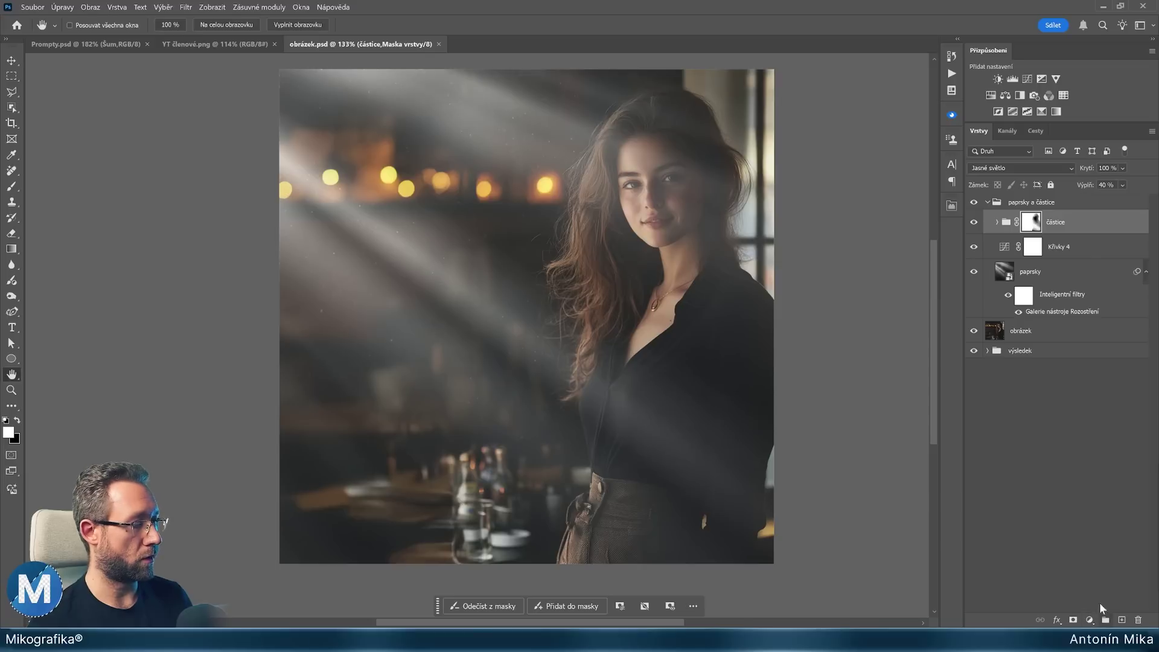
Add a golden-yellow #e1b622 solid colour fill layer.
{"action": "left_click", "coordinate": [1090, 620]}
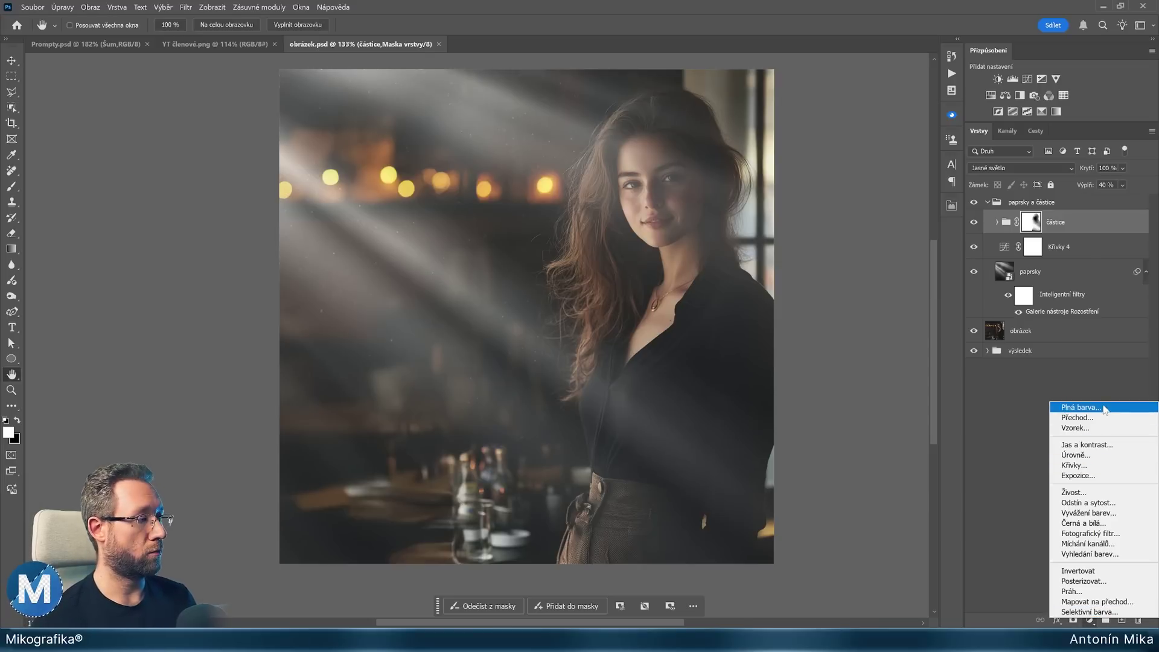
{"action": "left_click", "coordinate": [1105, 408]}
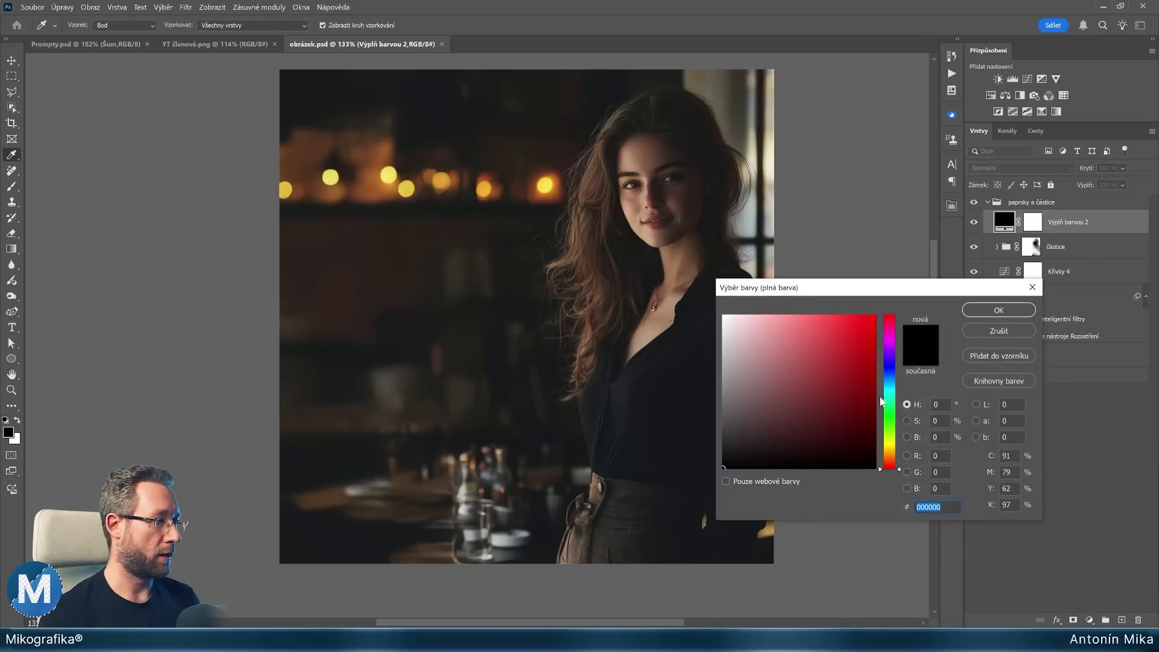
{"action": "left_click", "coordinate": [884, 447]}
{"action": "left_click", "coordinate": [848, 335]}
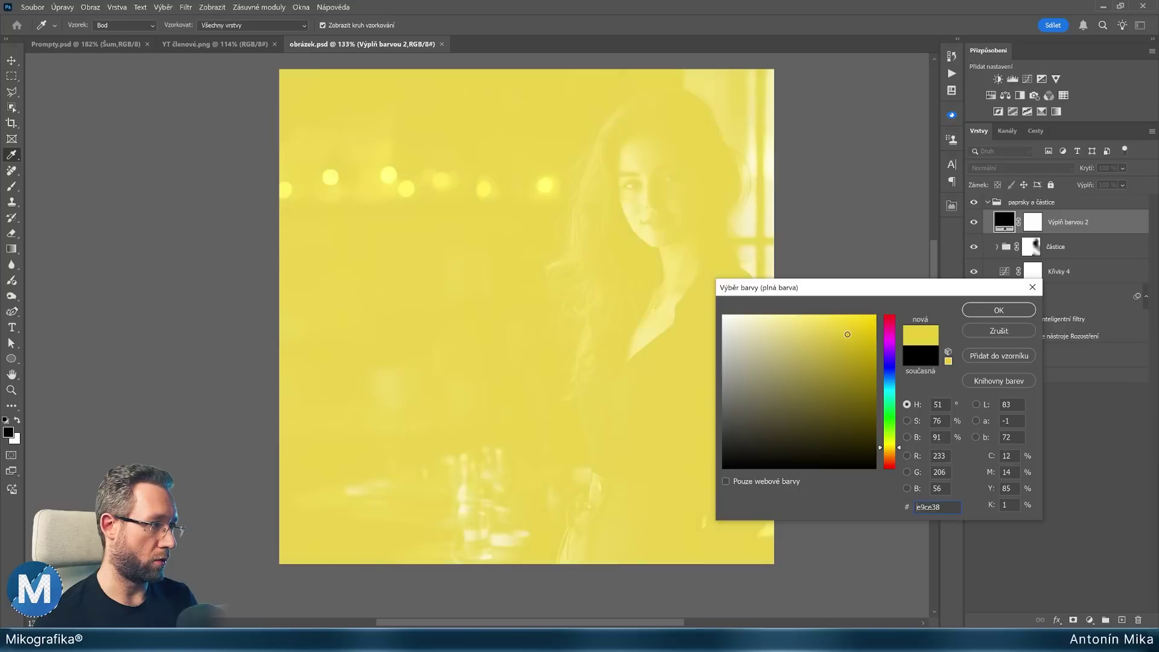
{"action": "left_click_drag", "start_coordinate": [847, 335], "coordinate": [852, 332]}
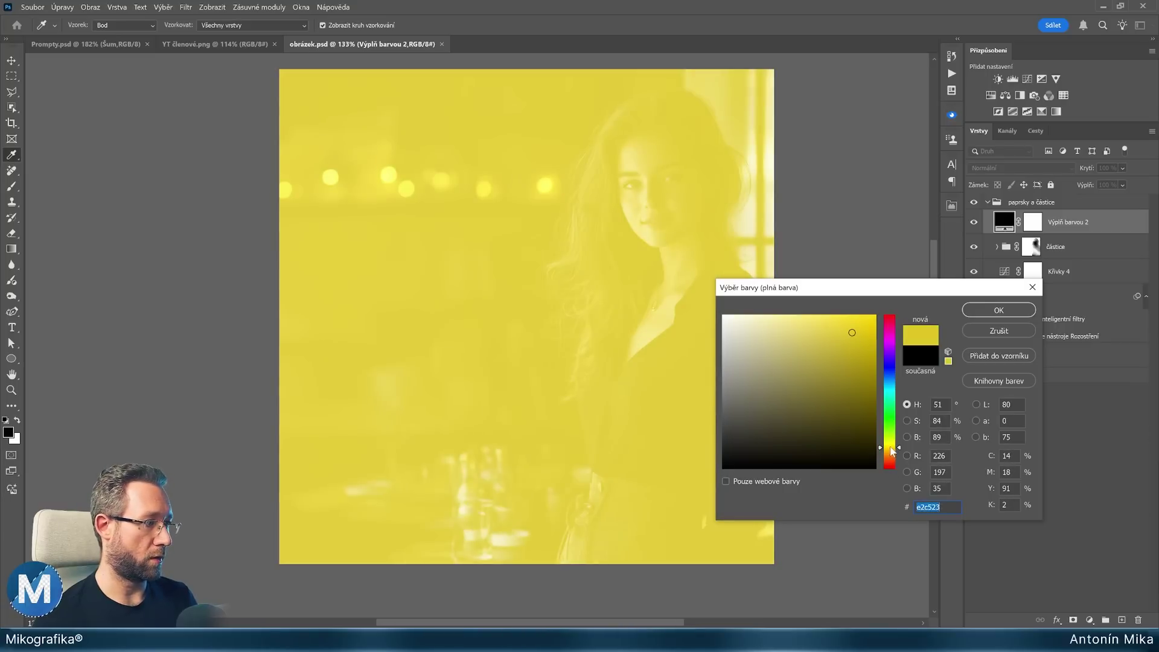
{"action": "left_click", "coordinate": [891, 450]}
{"action": "left_click", "coordinate": [853, 337]}
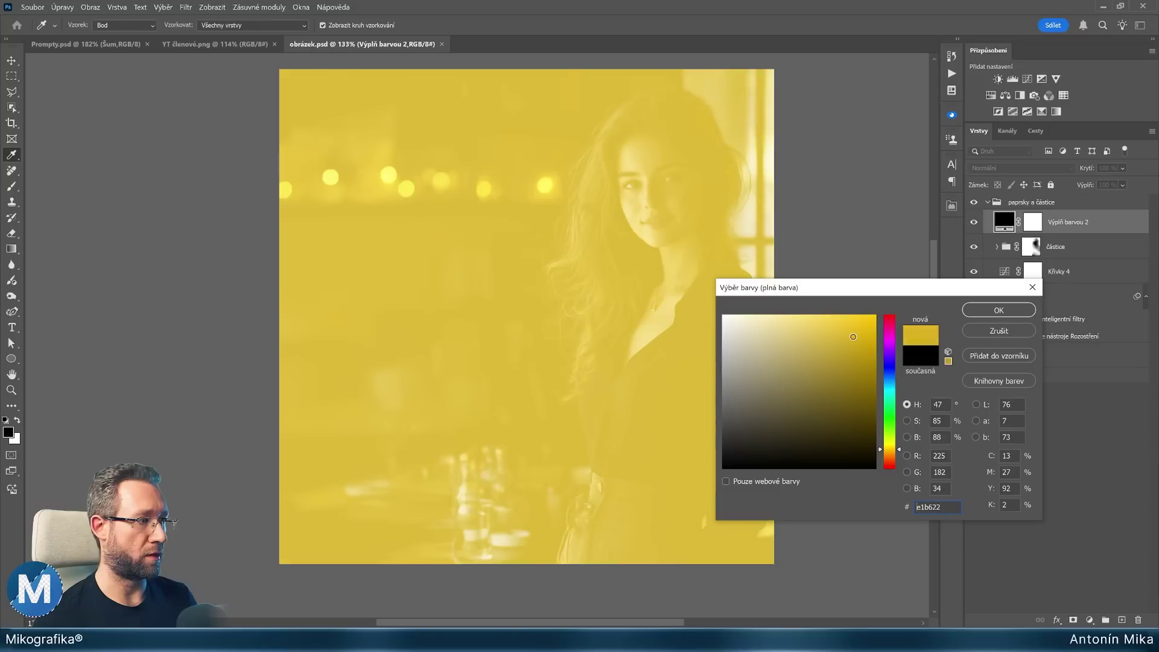
{"action": "left_click", "coordinate": [993, 313]}
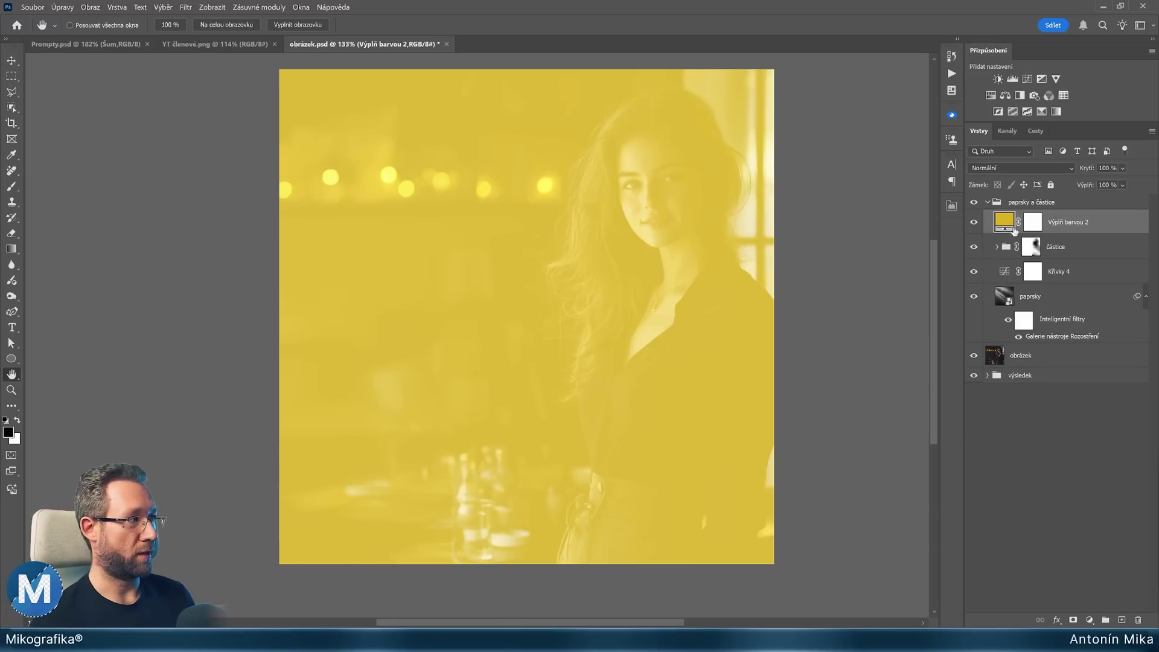
Blend the yellow fill in Tvrdé míchání and move it just above the paprsky layer.
{"action": "left_click", "coordinate": [990, 169]}
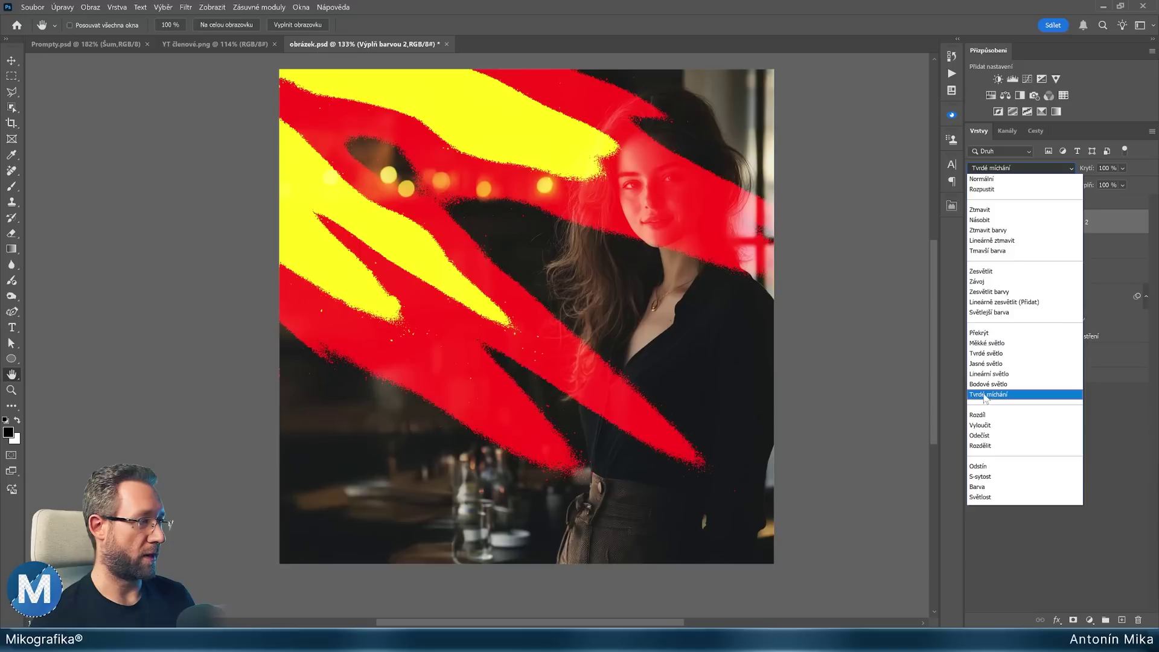
{"action": "left_click", "coordinate": [983, 394]}
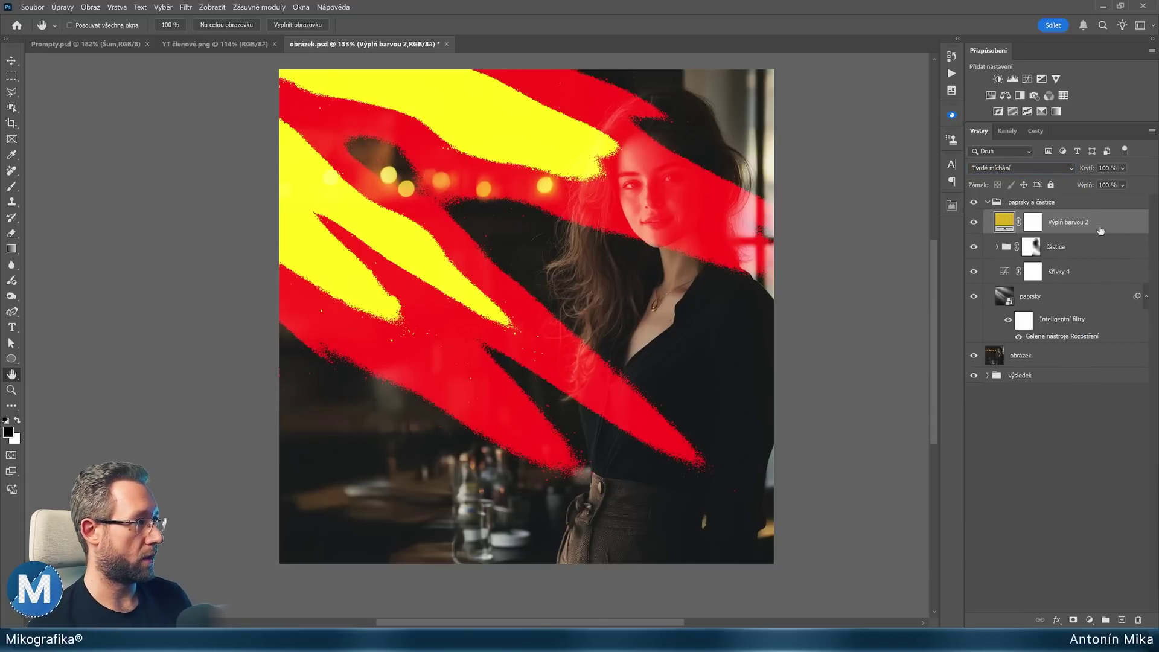
{"action": "left_click_drag", "start_coordinate": [1101, 231], "coordinate": [1076, 279]}
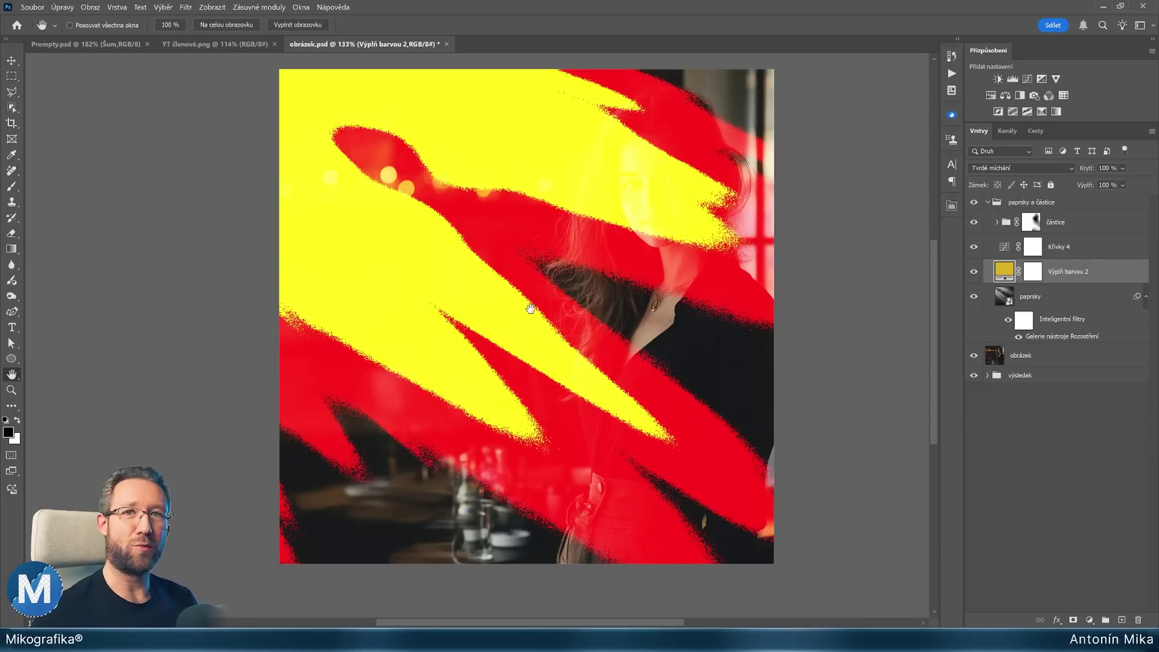
{"action": "left_click", "coordinate": [974, 272]}
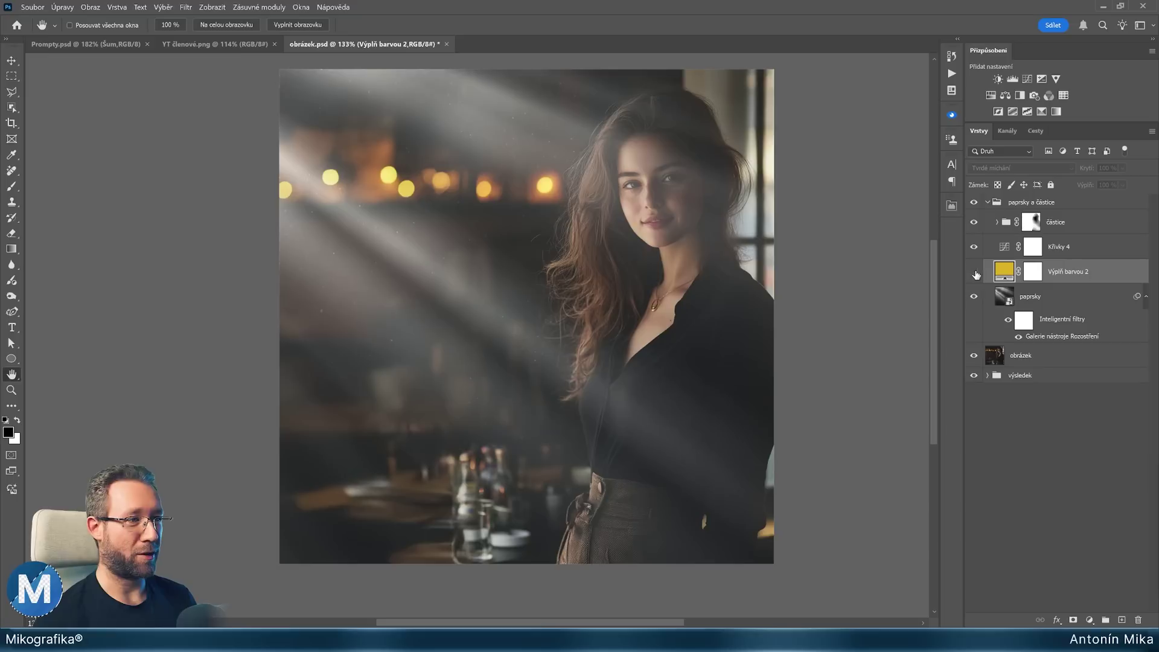
{"action": "left_click", "coordinate": [974, 272]}
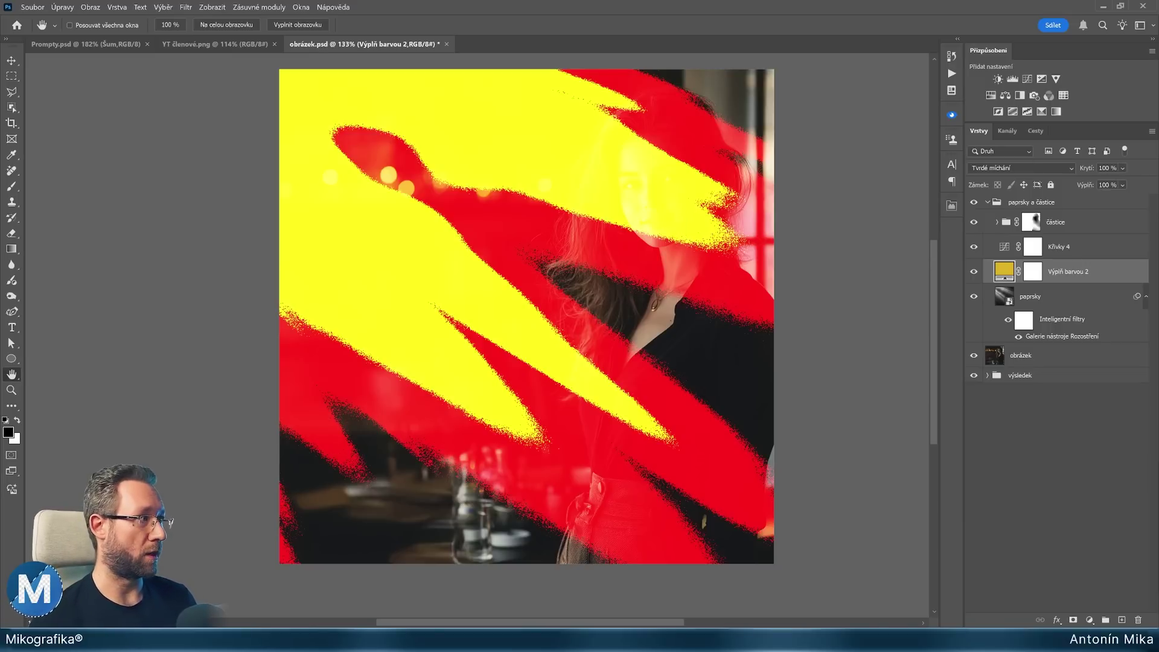
Keep the colour fill layer's opacity at 100%.
{"action": "key", "text": "shift+Down"}
{"action": "key", "text": "shift+Down"}
{"action": "key", "text": "shift+Down"}
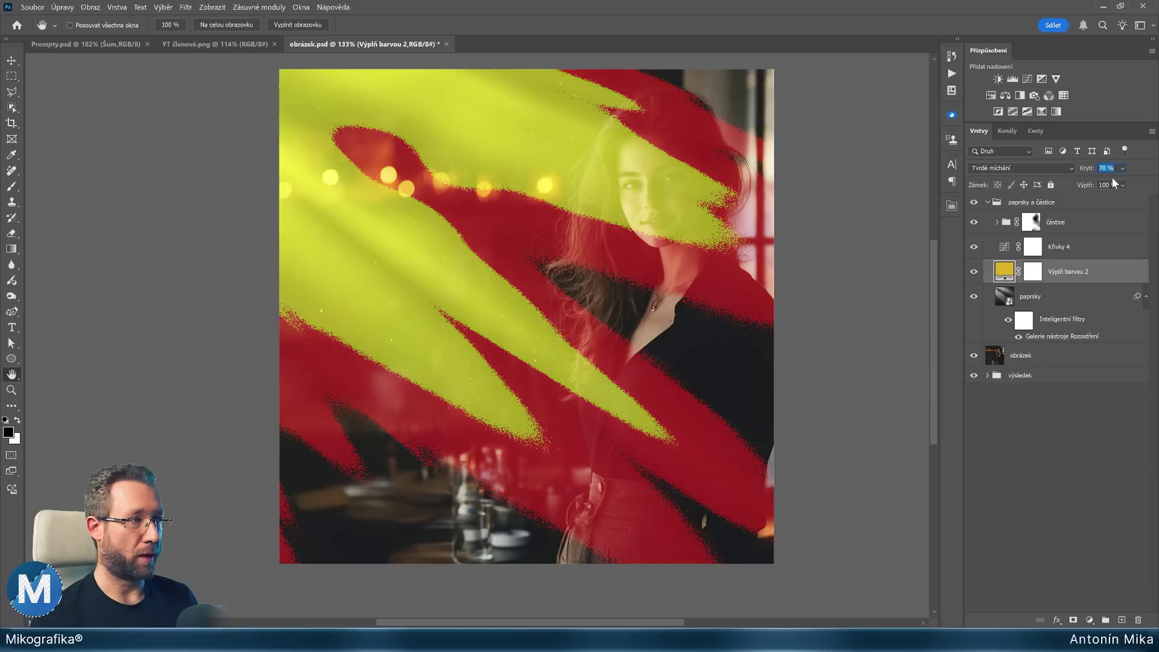
{"action": "key", "text": "shift+Down"}
{"action": "key", "text": "shift+Down"}
{"action": "key", "text": "shift+Down"}
{"action": "key", "text": "shift+Down"}
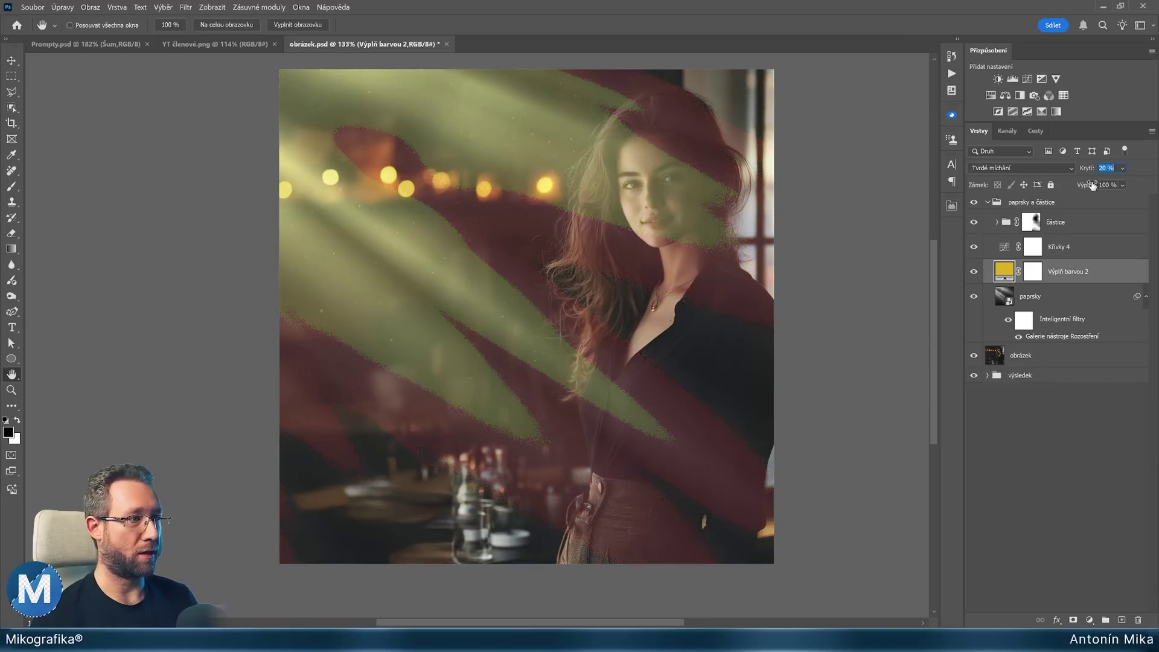
{"action": "key", "text": "shift+Down"}
{"action": "key", "text": "shift+Up"}
{"action": "key", "text": "shift+Up"}
{"action": "key", "text": "shift+Up"}
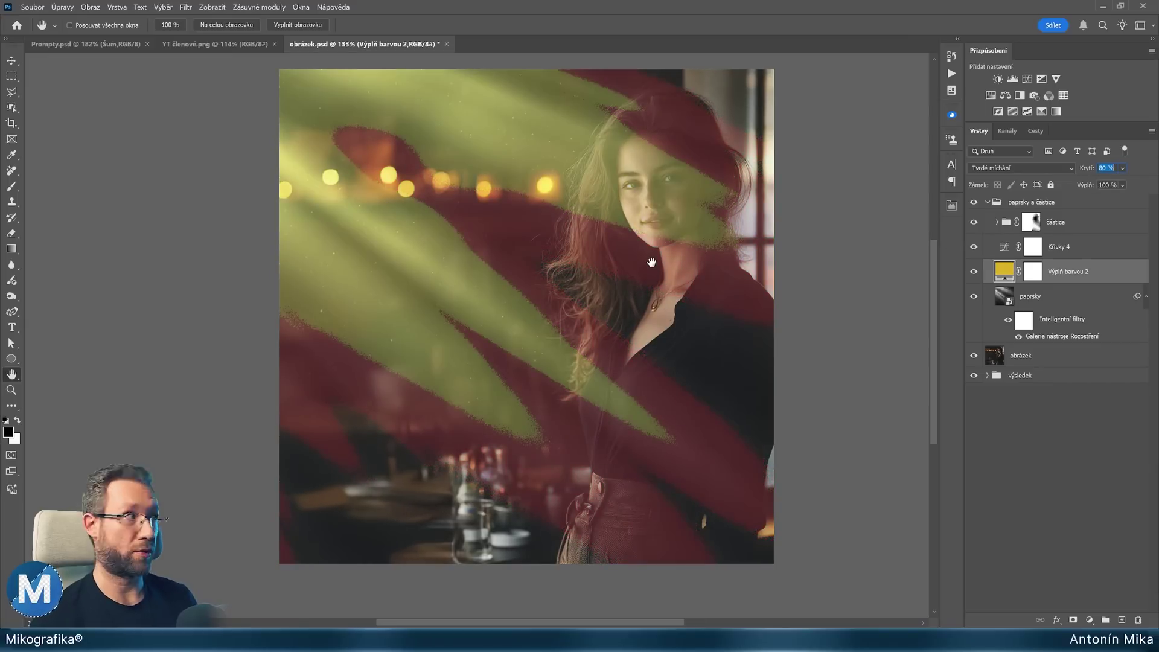
{"action": "key", "text": "shift+Up"}
{"action": "key", "text": "shift+Up"}
{"action": "key", "text": "shift+Up"}
Reduce the colour fill layer's Fill to about 14% for a subtle warm tint.
{"action": "key", "text": "Tab"}
{"action": "key", "text": "shift+Down"}
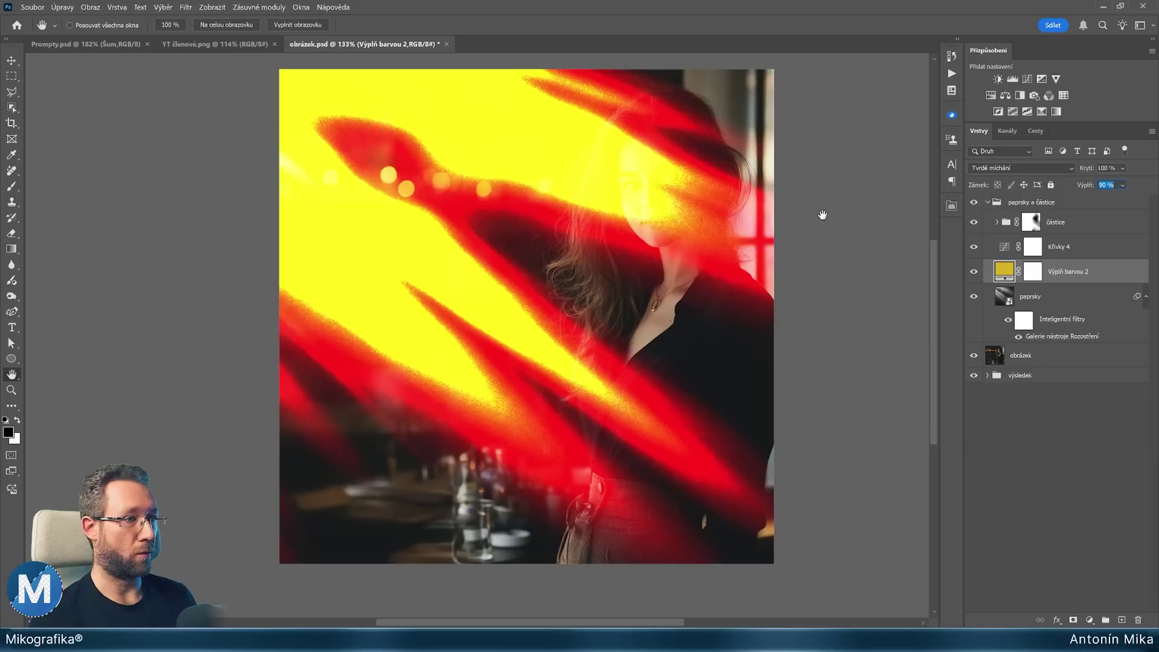
{"action": "key", "text": "shift+Down"}
{"action": "key", "text": "shift+Down"}
{"action": "key", "text": "shift+Down"}
{"action": "key", "text": "shift+Down"}
{"action": "key", "text": "shift+Down"}
{"action": "key", "text": "shift+Down"}
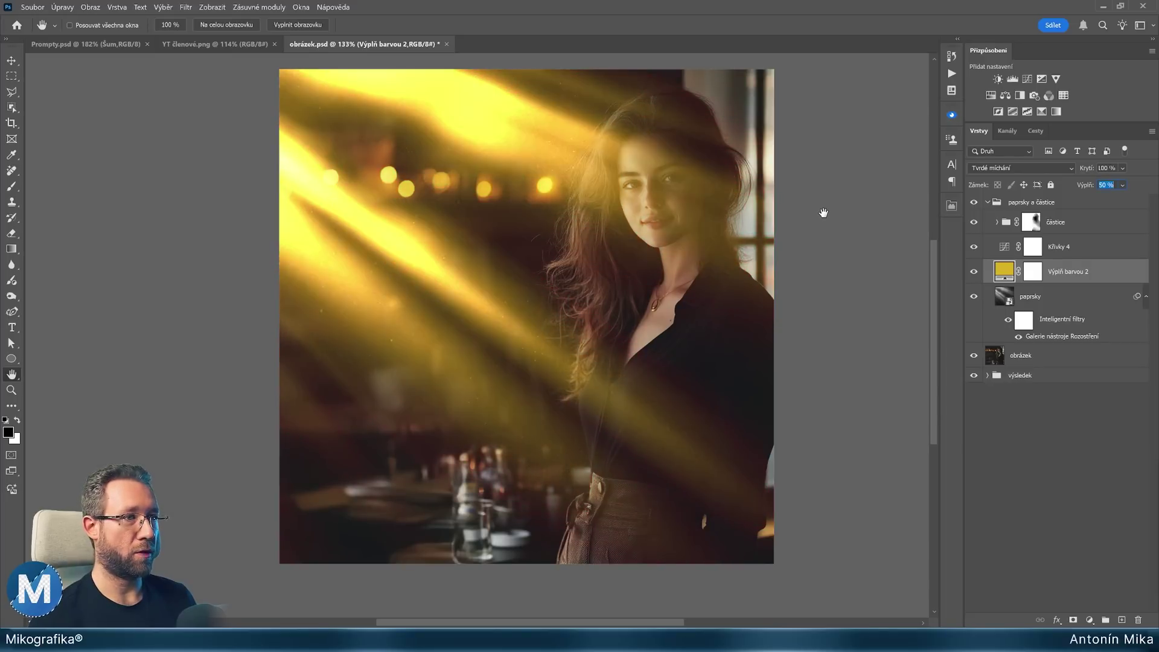
{"action": "key", "text": "shift+Down"}
{"action": "key", "text": "shift+Down"}
{"action": "key", "text": "shift+Down"}
{"action": "key", "text": "shift+Up"}
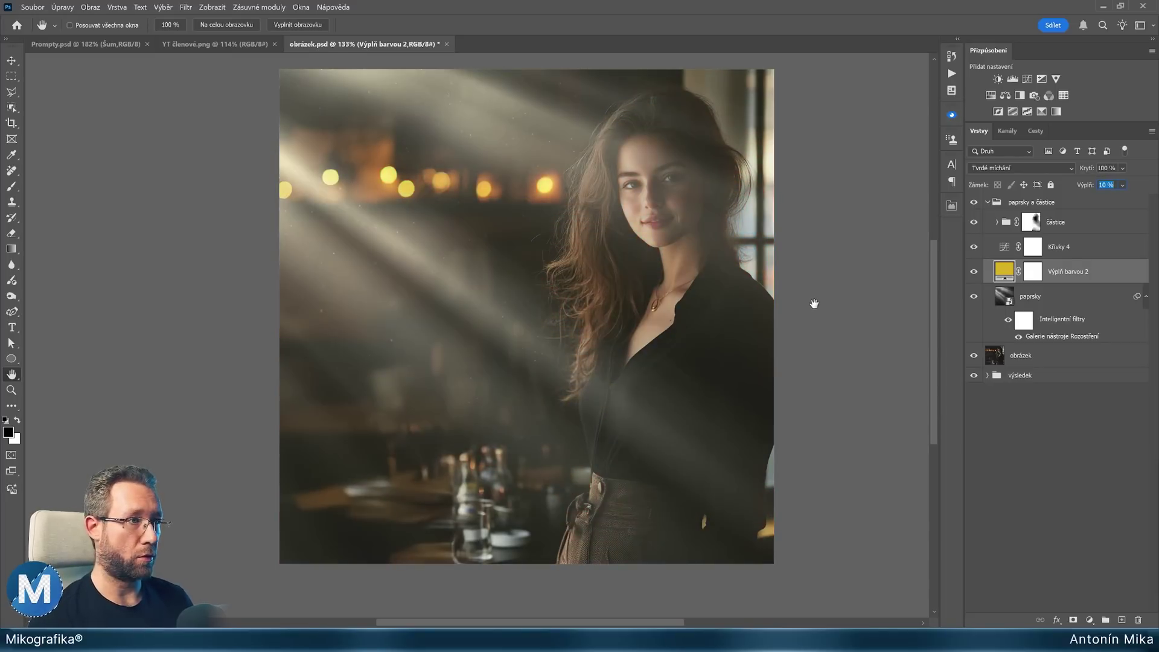
{"action": "key", "text": "shift+Up"}
{"action": "key", "text": "shift+Up"}
{"action": "key", "text": "shift+Up"}
{"action": "key", "text": "shift+Down"}
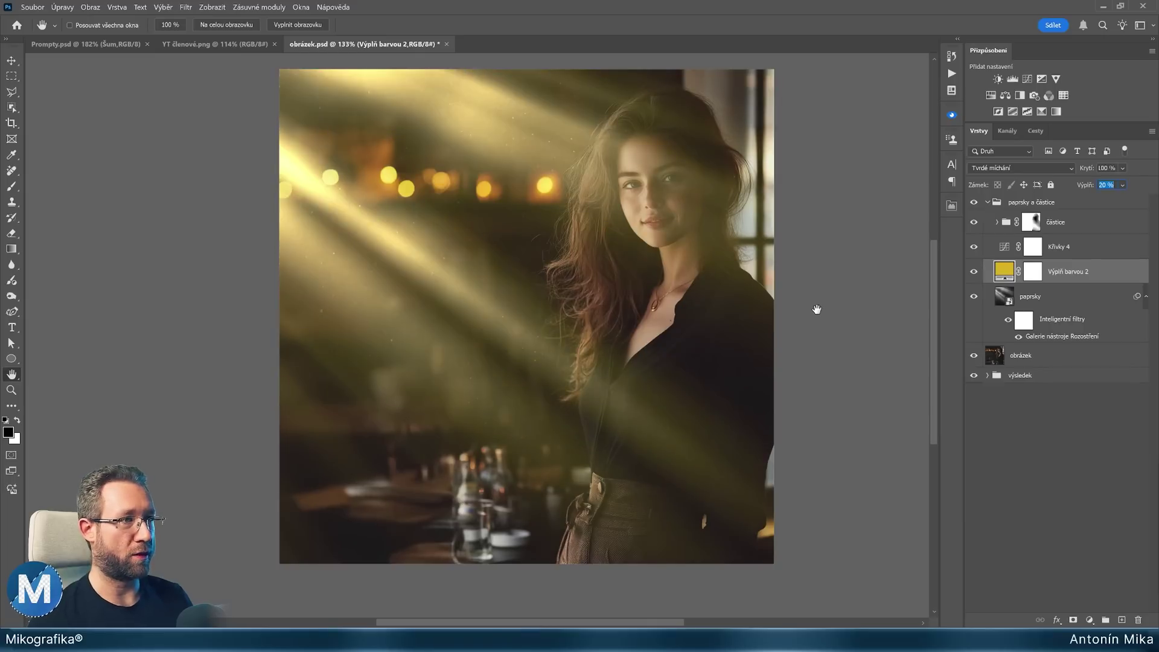
{"action": "key", "text": "shift+Down"}
{"action": "key", "text": "shift+Up"}
{"action": "key", "text": "shift+Up"}
{"action": "key", "text": "shift+Up"}
{"action": "key", "text": "shift+Up"}
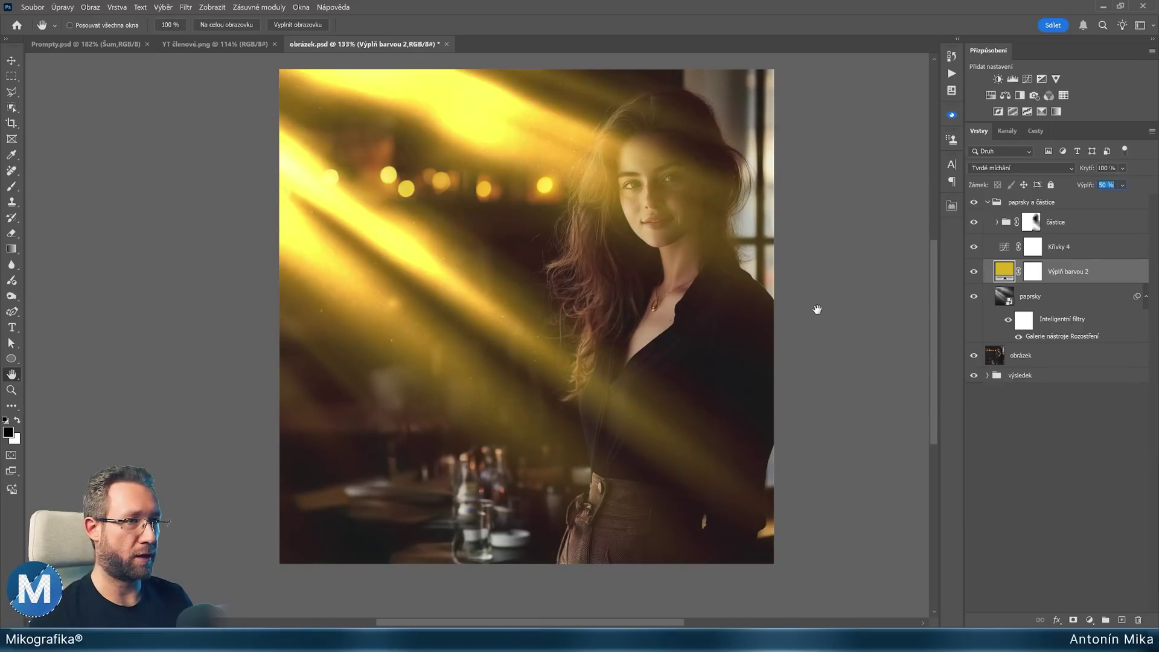
{"action": "key", "text": "shift+Down"}
{"action": "key", "text": "shift+Down"}
{"action": "key", "text": "shift+Down"}
{"action": "key", "text": "shift+Down"}
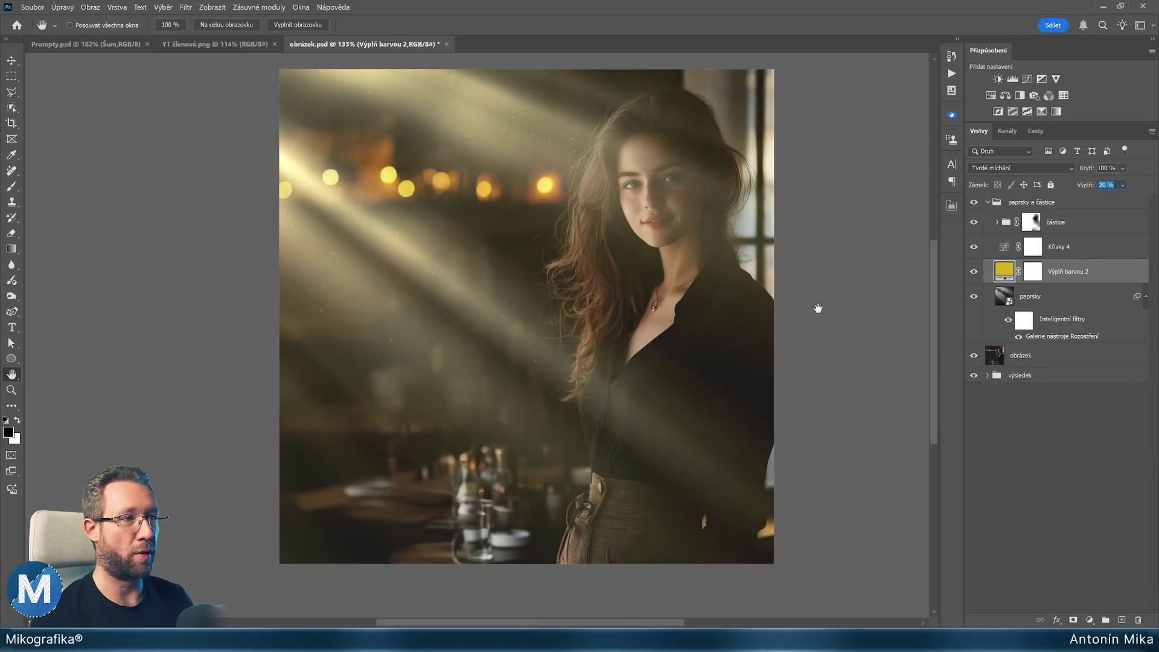
{"action": "key", "text": "shift+Down"}
{"action": "key", "text": "shift+Down"}
{"action": "key", "text": "shift+Up"}
{"action": "key", "text": "shift+Up"}
{"action": "key", "text": "shift+Down"}
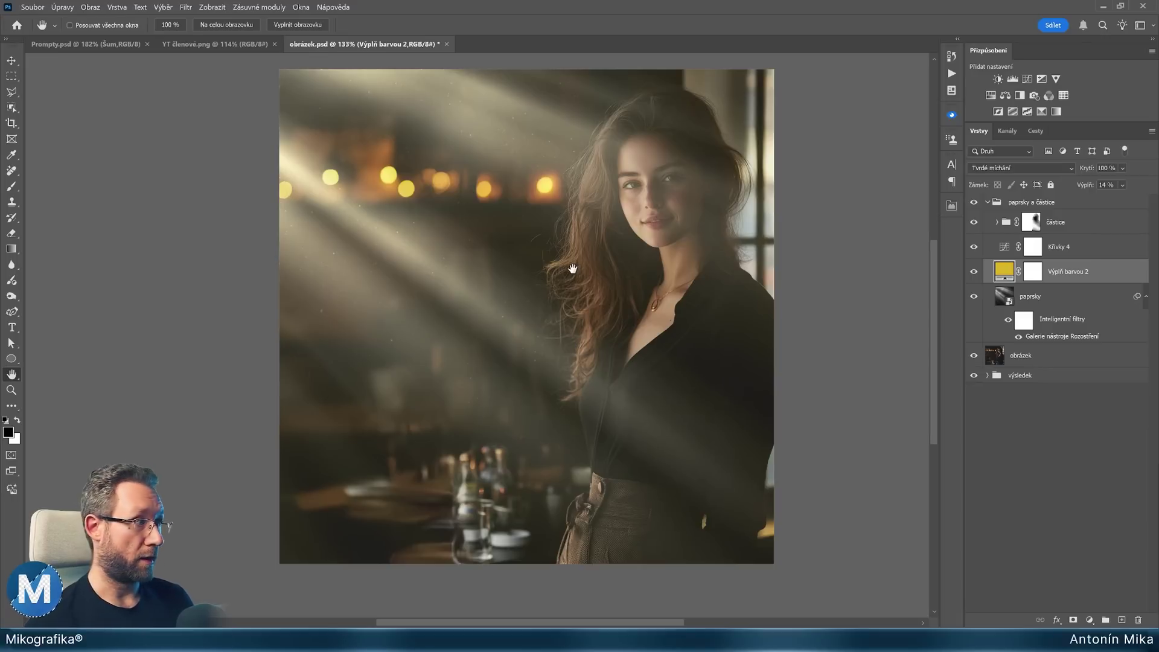
{"action": "left_click", "coordinate": [1039, 300]}
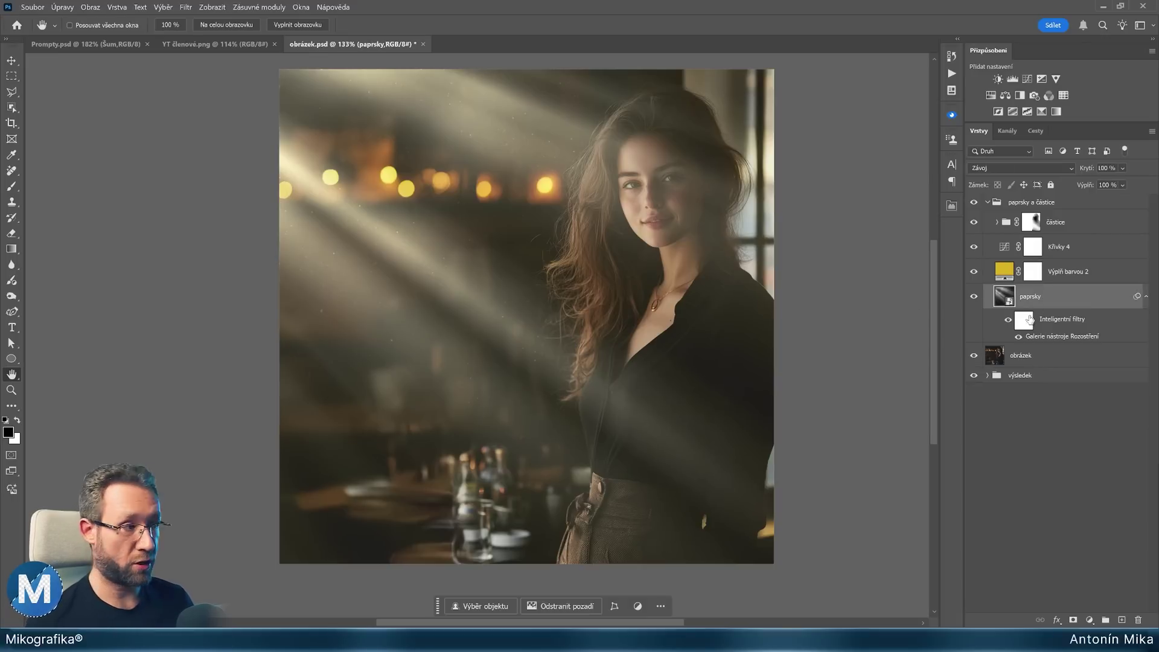
Add a black mask to paprsky and set up a smoke brush at 100% opacity, about 800 px.
{"action": "left_click", "coordinate": [1078, 622], "text": "alt"}
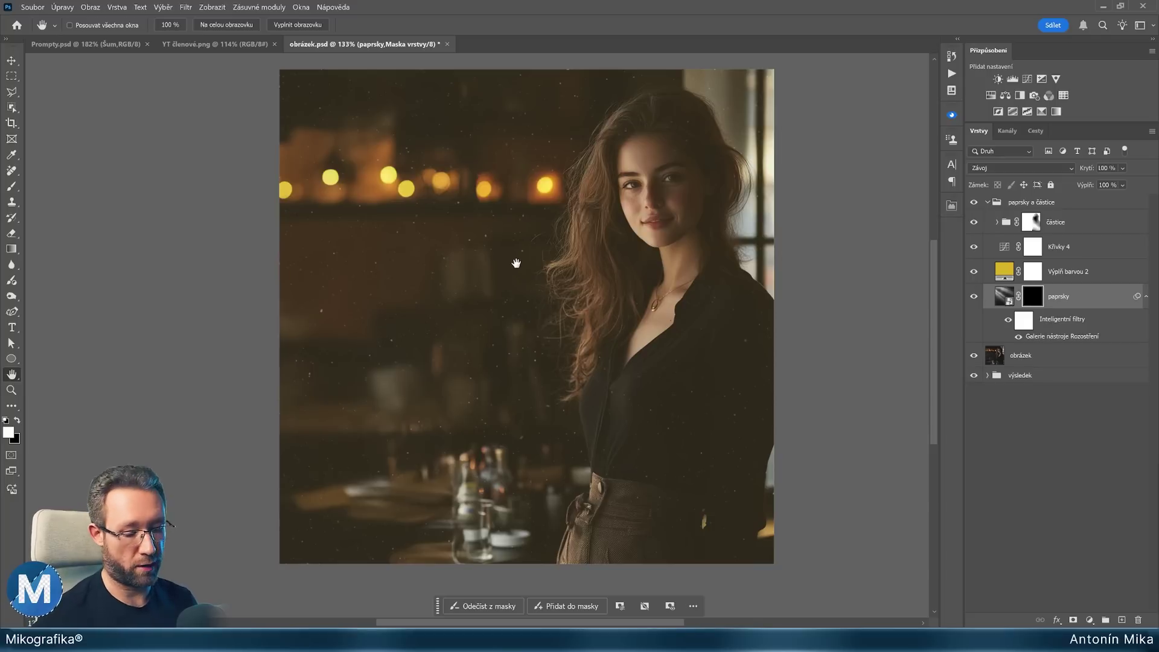
{"action": "key", "text": "b"}
{"action": "right_click", "coordinate": [466, 205]}
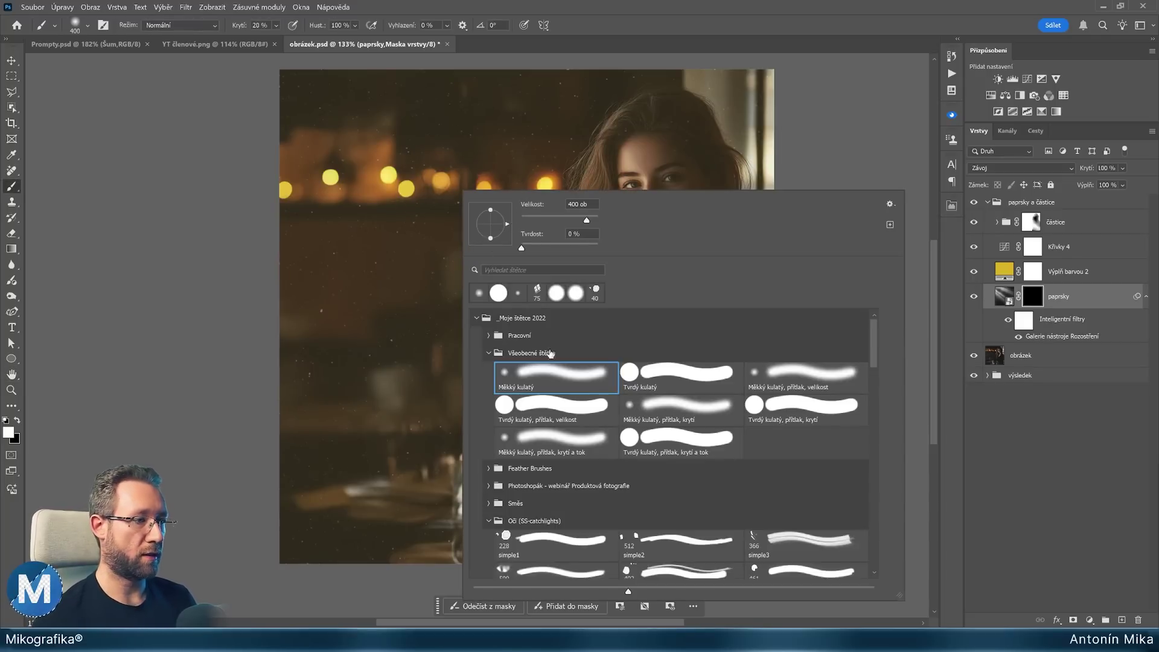
{"action": "scroll", "coordinate": [732, 474], "scroll_direction": "down", "scroll_amount": 3}
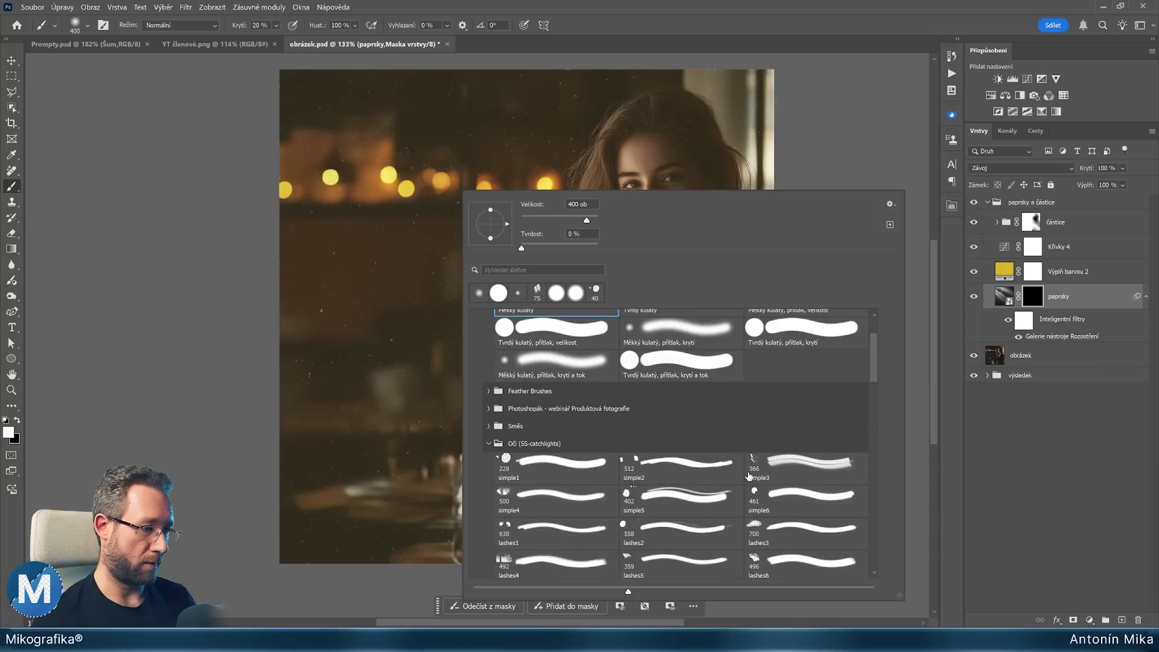
{"action": "scroll", "coordinate": [749, 477], "scroll_direction": "up", "scroll_amount": 3}
{"action": "left_click", "coordinate": [583, 374]}
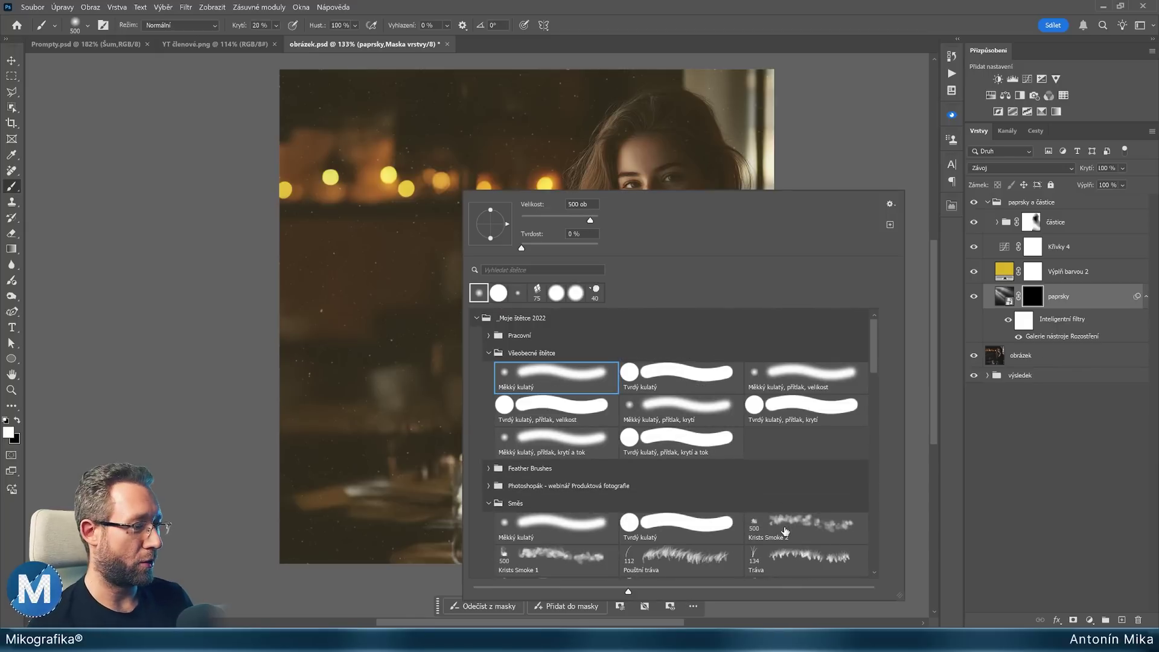
{"action": "left_click", "coordinate": [786, 522]}
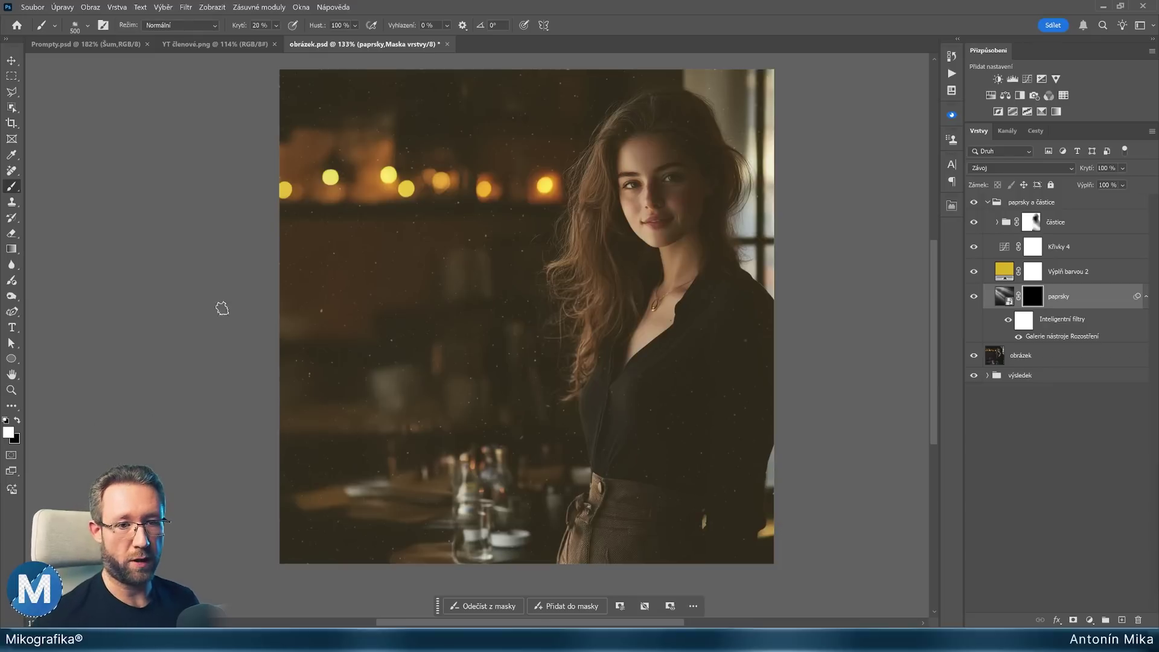
{"action": "key", "text": "0"}
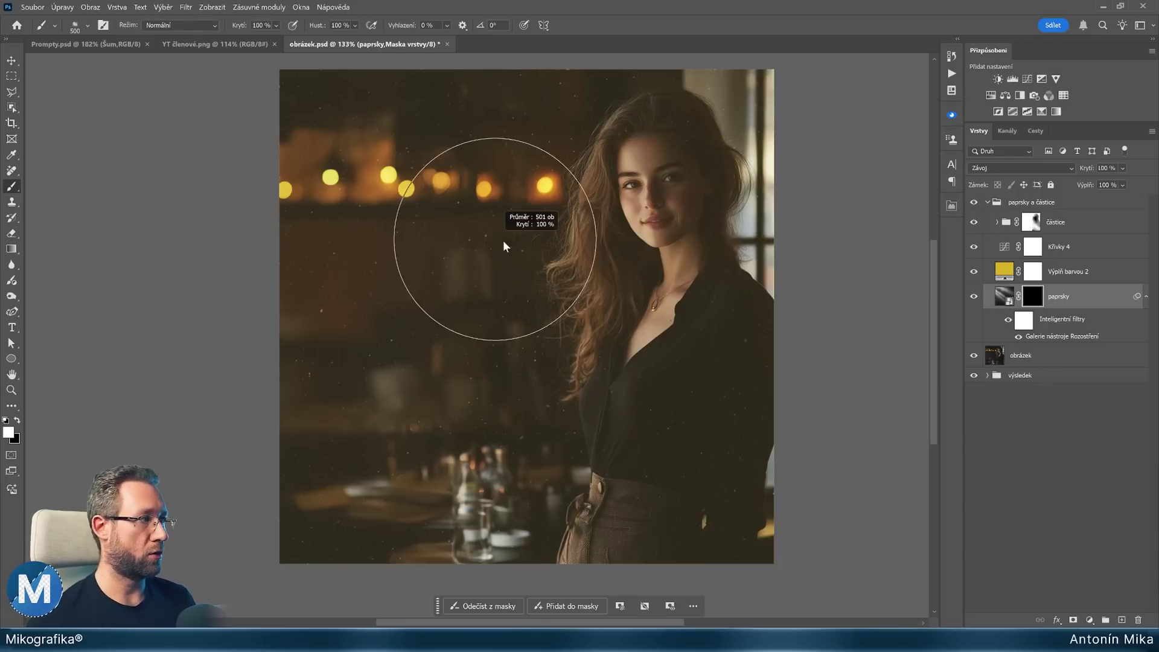
{"action": "left_click_drag", "start_coordinate": [622, 258], "coordinate": [618, 257]}
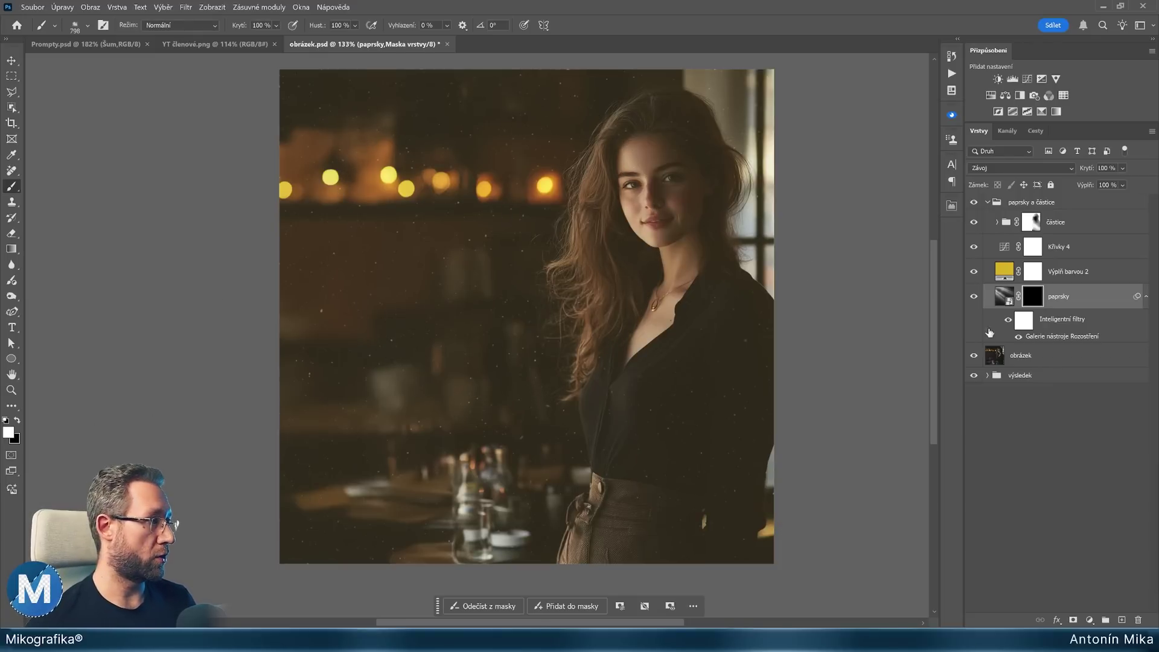
Paint white clouds across the paprsky mask while viewing it on its own.
{"action": "left_click", "coordinate": [1034, 301], "text": "alt"}
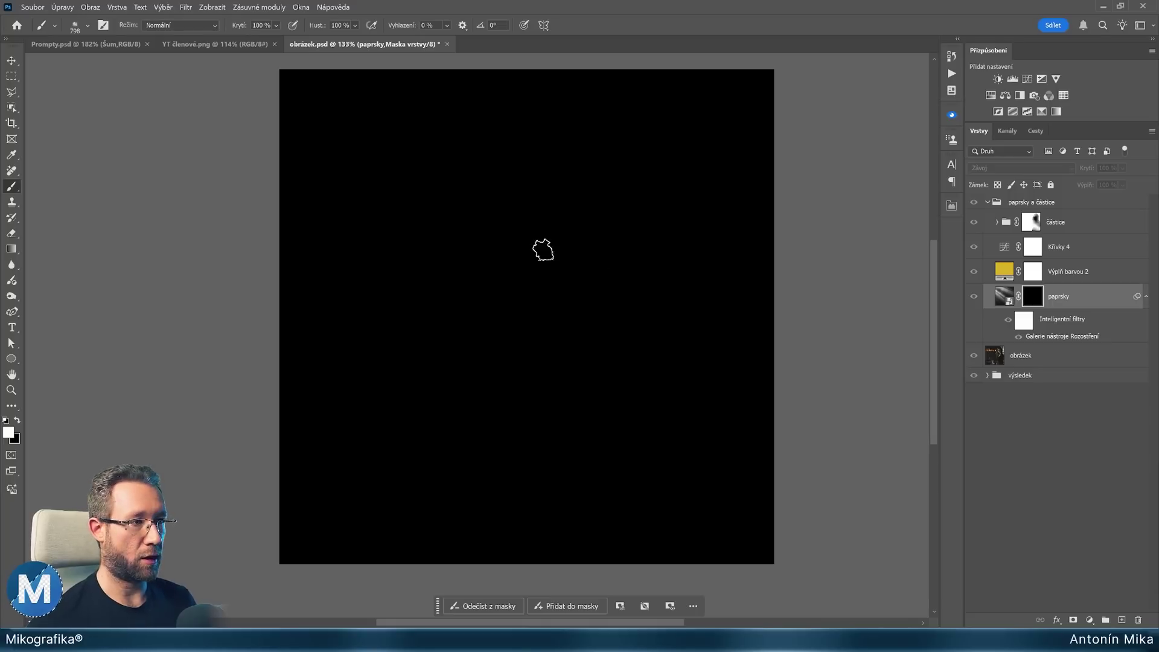
{"action": "left_click_drag", "start_coordinate": [541, 256], "coordinate": [489, 259]}
{"action": "left_click", "coordinate": [680, 118]}
{"action": "mouse_move", "coordinate": [438, 140]}
{"action": "left_mouse_down"}
{"action": "mouse_move", "coordinate": [585, 270]}
{"action": "mouse_move", "coordinate": [650, 396]}
{"action": "mouse_move", "coordinate": [192, 484]}
{"action": "mouse_move", "coordinate": [881, 499]}
{"action": "mouse_move", "coordinate": [677, 324]}
{"action": "mouse_move", "coordinate": [386, 163]}
{"action": "mouse_move", "coordinate": [670, 260]}
{"action": "mouse_move", "coordinate": [517, 375]}
{"action": "left_mouse_up"}
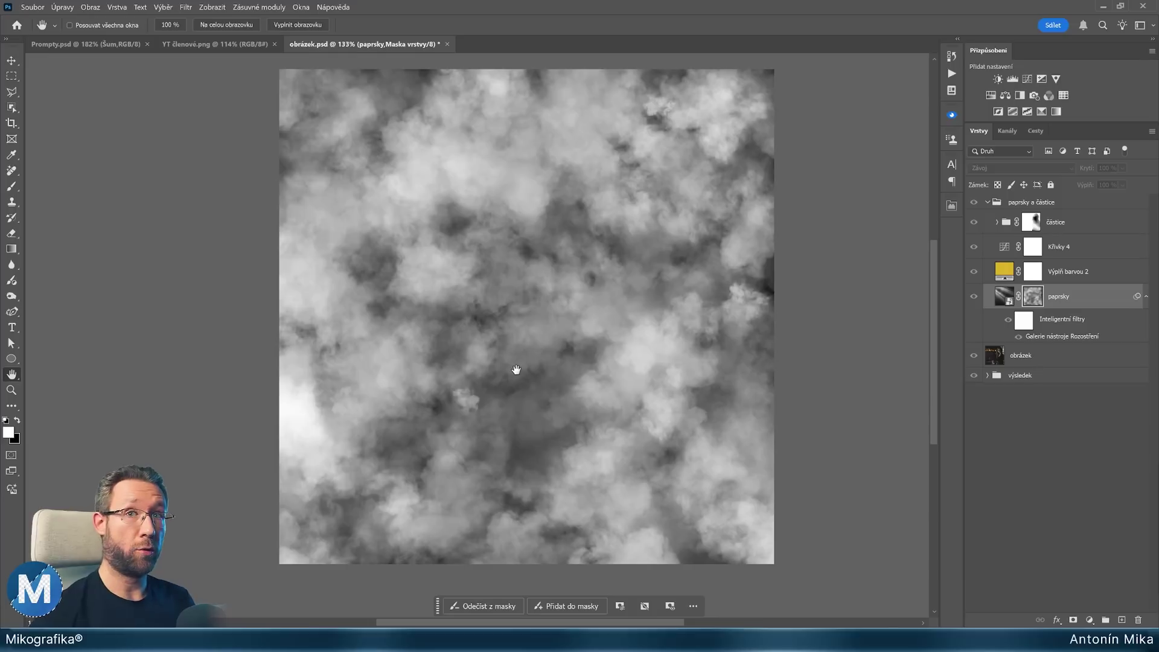
{"action": "key", "text": "h"}
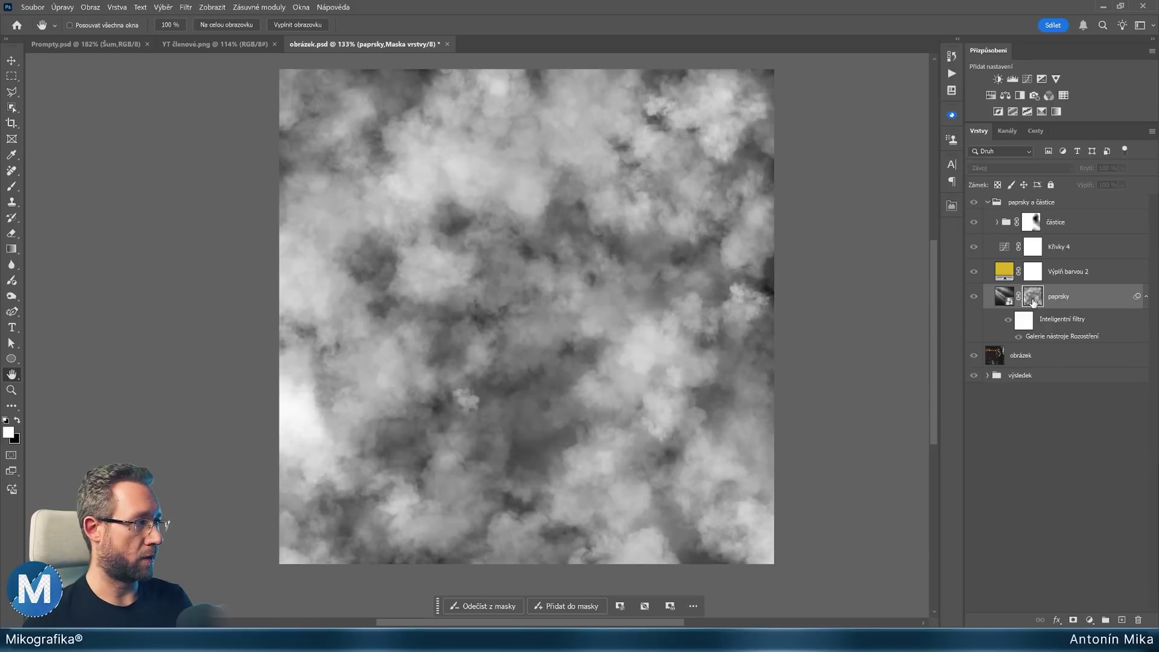
Return to the composite and toggle the paprsky cloud mask, leaving it disabled.
{"action": "left_click", "coordinate": [1033, 301], "text": "alt"}
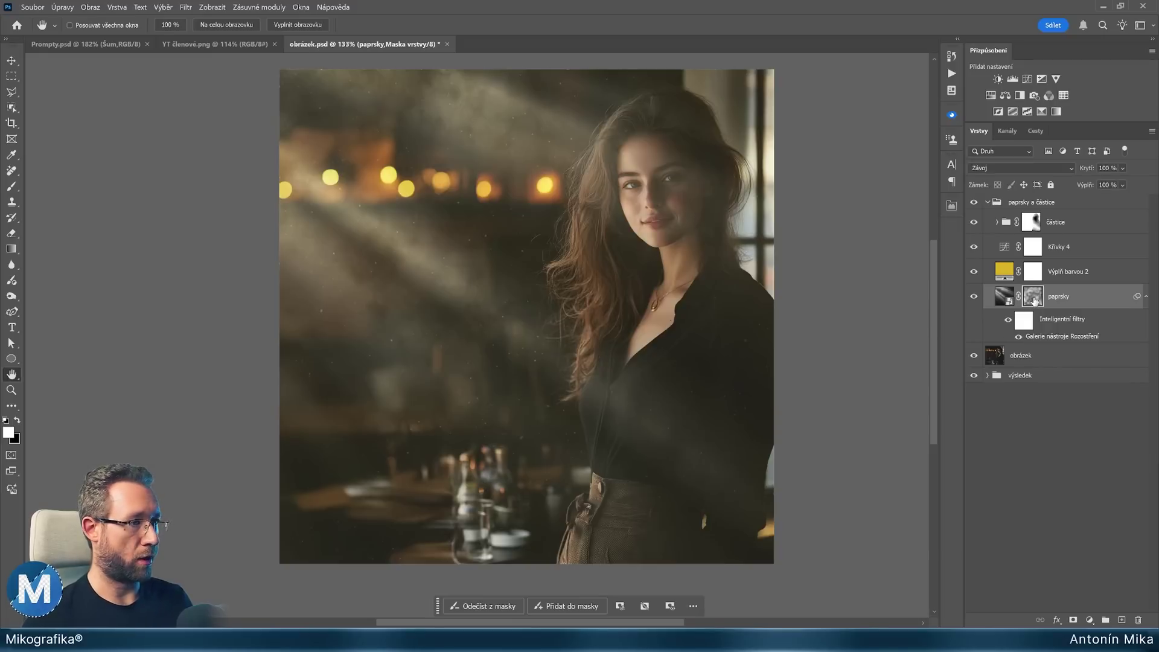
{"action": "left_click", "coordinate": [1033, 299], "text": "shift"}
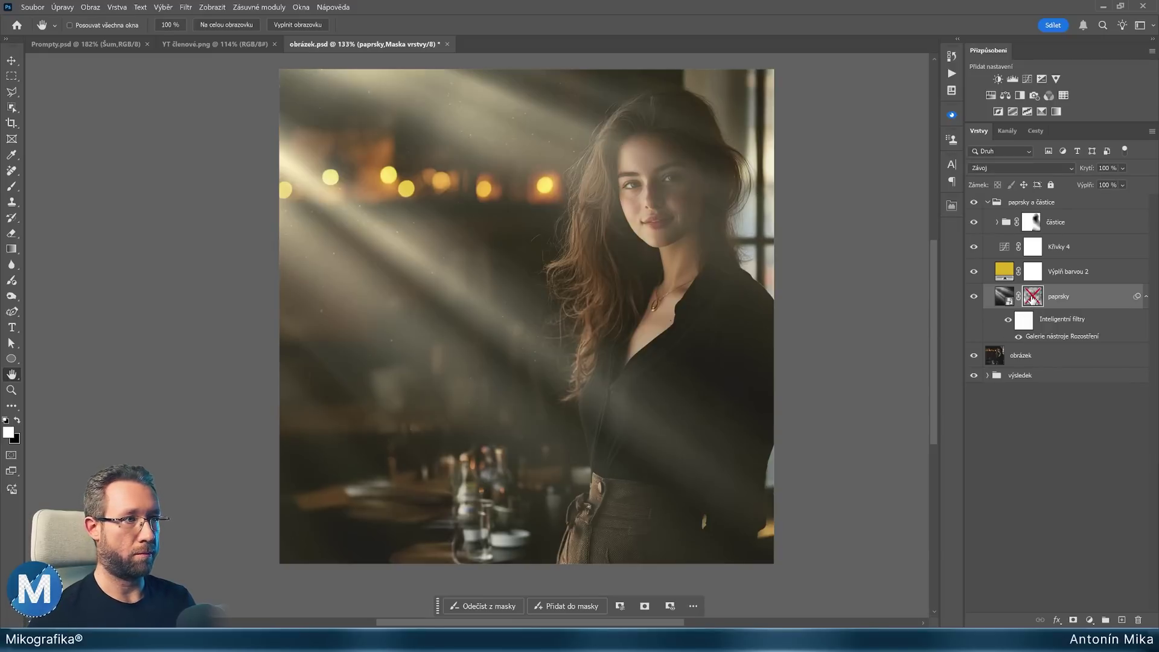
{"action": "left_click", "coordinate": [1032, 299], "text": "shift"}
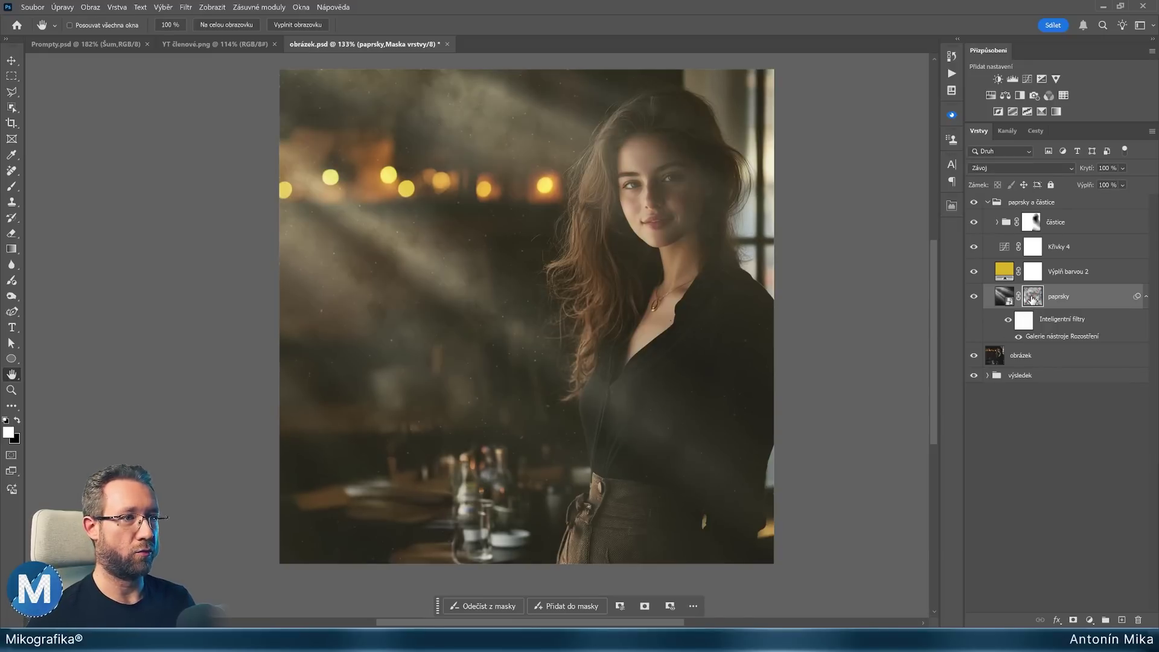
{"action": "left_click", "coordinate": [1033, 299], "text": "shift"}
{"action": "left_click", "coordinate": [1032, 299], "text": "shift"}
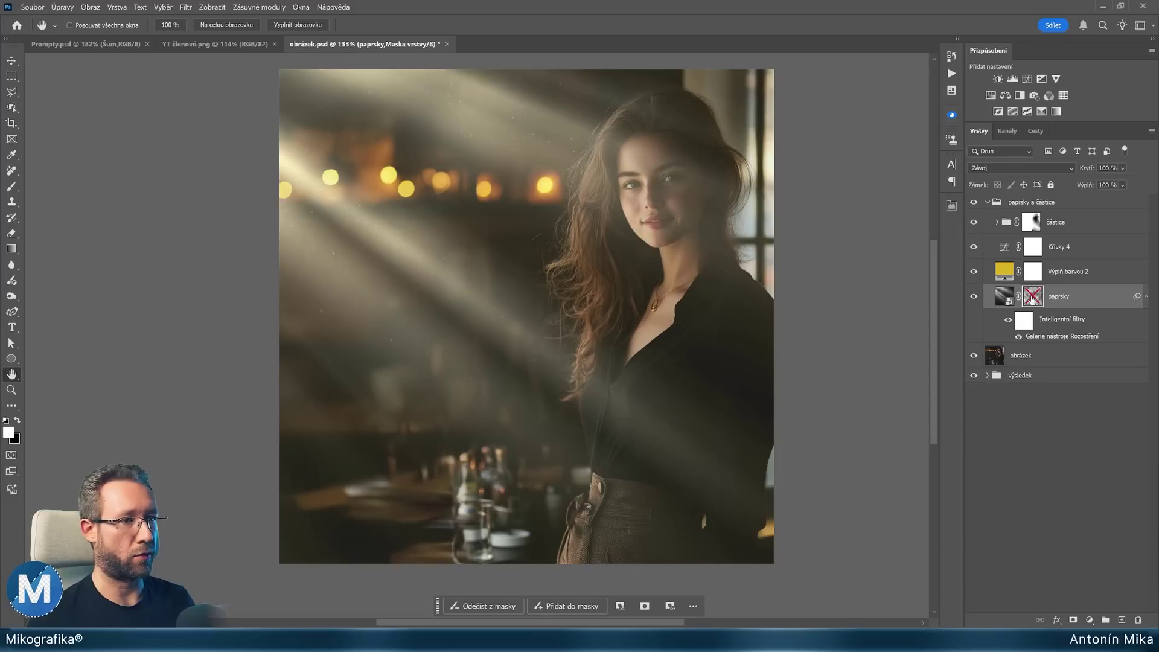
Re-enable the paprsky cloud mask and ease its Density to 35% in the mask Properties.
{"action": "left_click", "coordinate": [1033, 298], "text": "shift"}
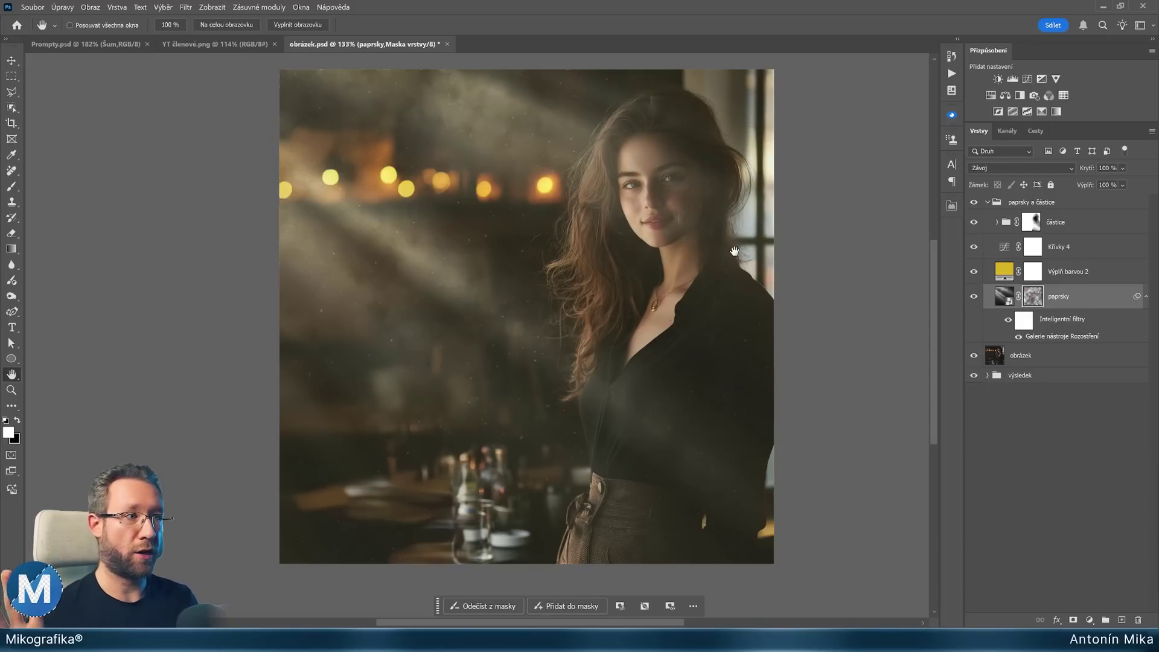
{"action": "double_click", "coordinate": [1032, 299]}
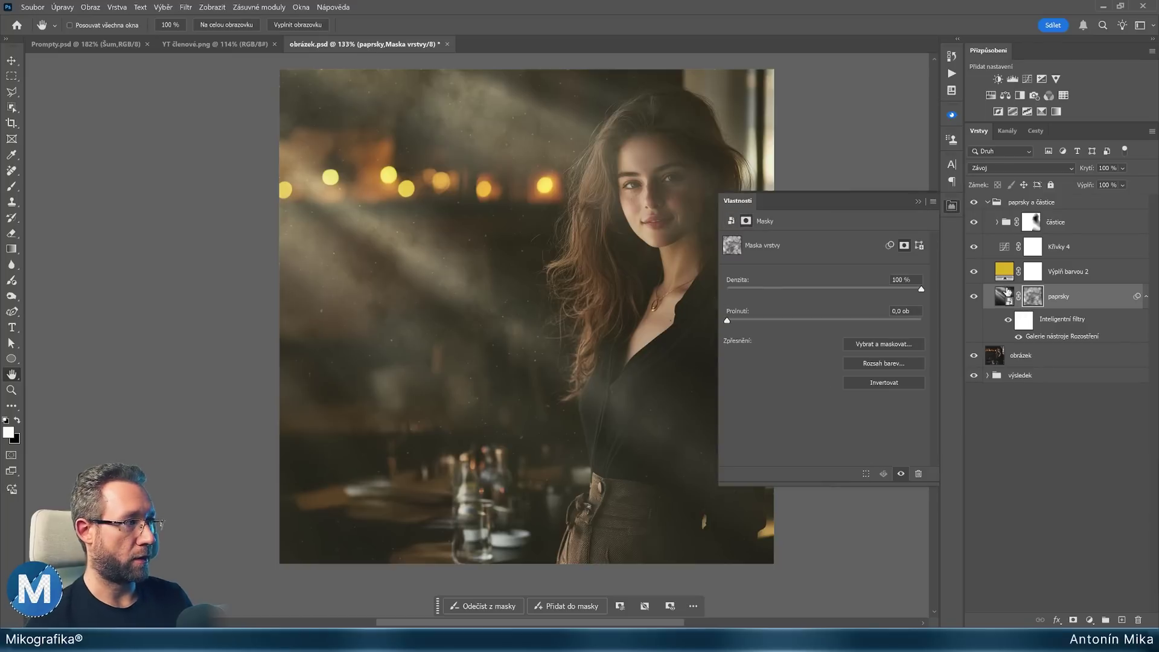
{"action": "left_click", "coordinate": [951, 207]}
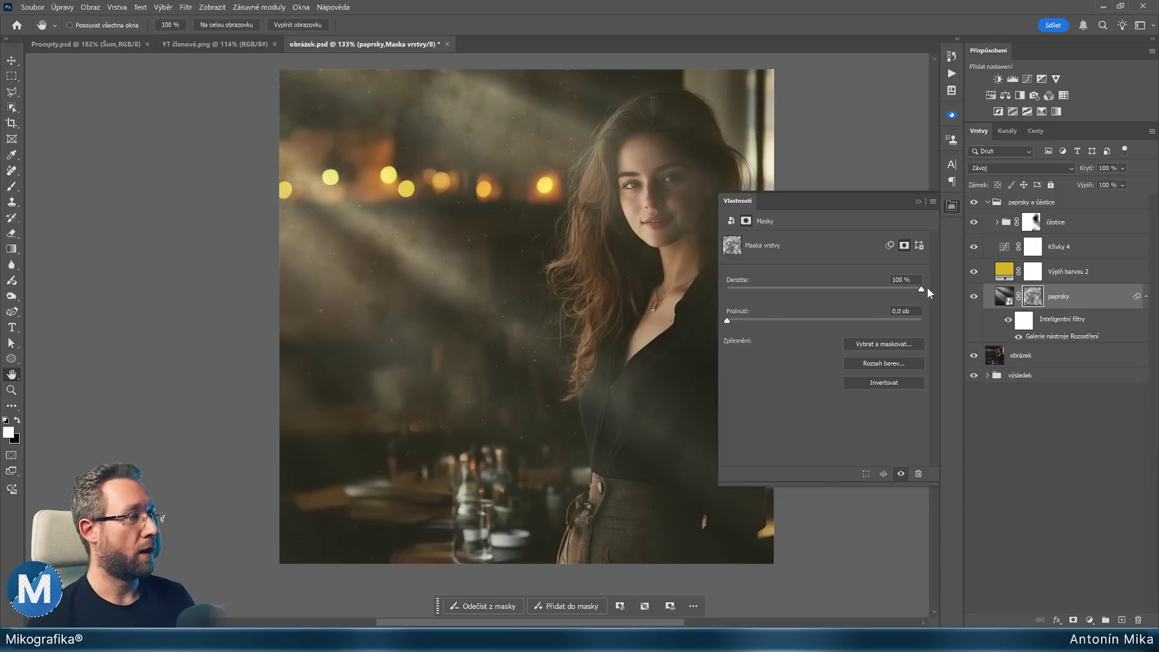
{"action": "left_click_drag", "start_coordinate": [899, 291], "coordinate": [724, 292]}
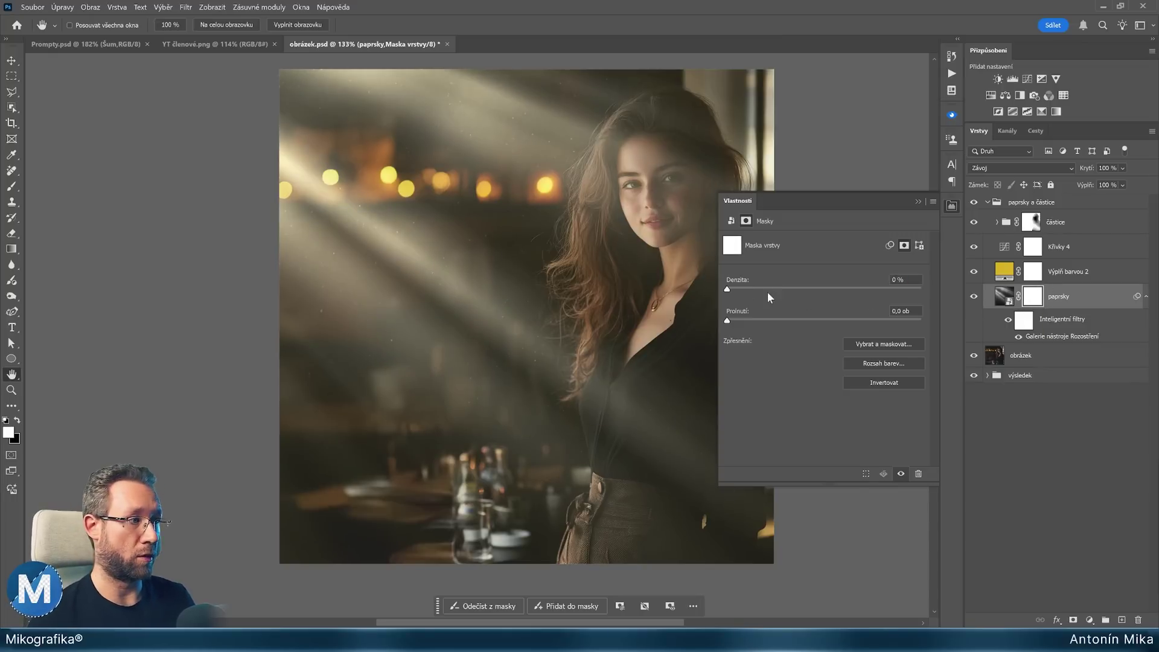
{"action": "mouse_move", "coordinate": [777, 289]}
{"action": "left_mouse_down"}
{"action": "mouse_move", "coordinate": [822, 290]}
{"action": "mouse_move", "coordinate": [728, 289]}
{"action": "mouse_move", "coordinate": [792, 293]}
{"action": "left_mouse_up"}
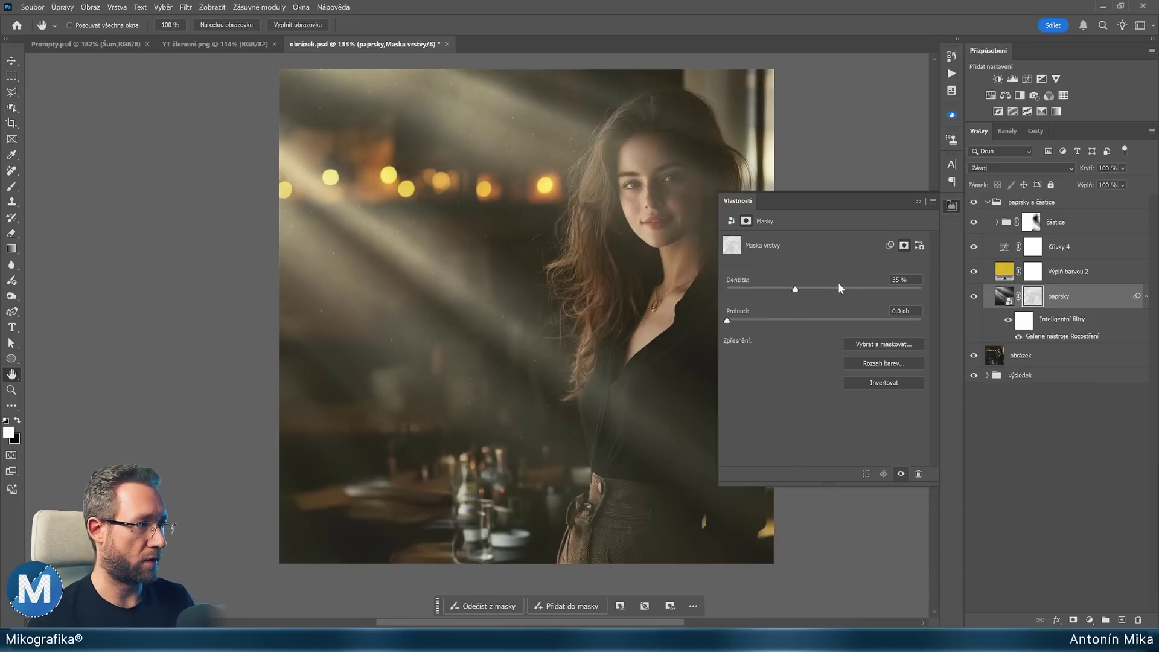
Compare the mask off and on, then collapse the paprsky a částice group at 80% opacity.
{"action": "left_click", "coordinate": [952, 206]}
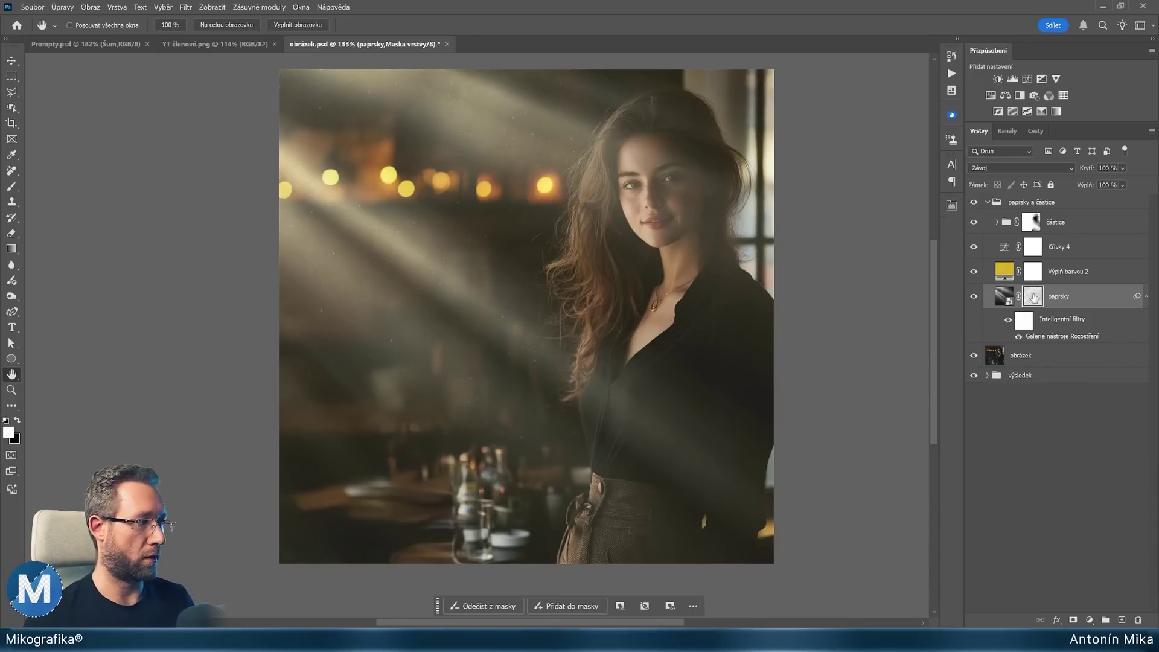
{"action": "left_click", "coordinate": [1033, 297], "text": "shift"}
{"action": "left_click", "coordinate": [1033, 297], "text": "shift"}
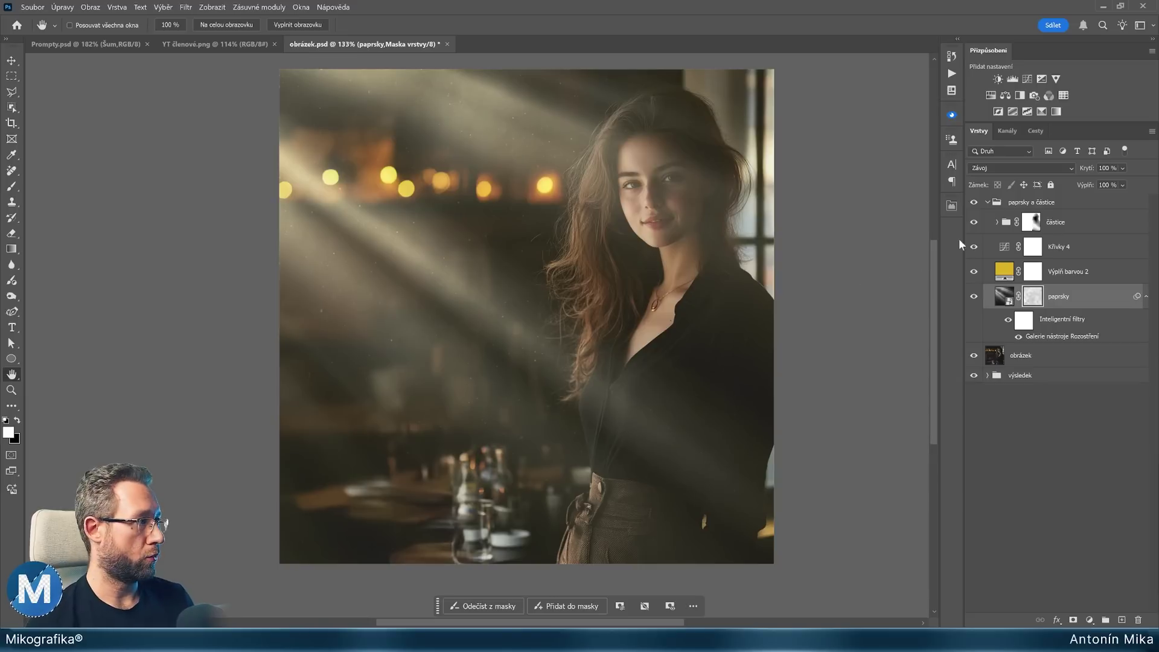
{"action": "left_click", "coordinate": [988, 203]}
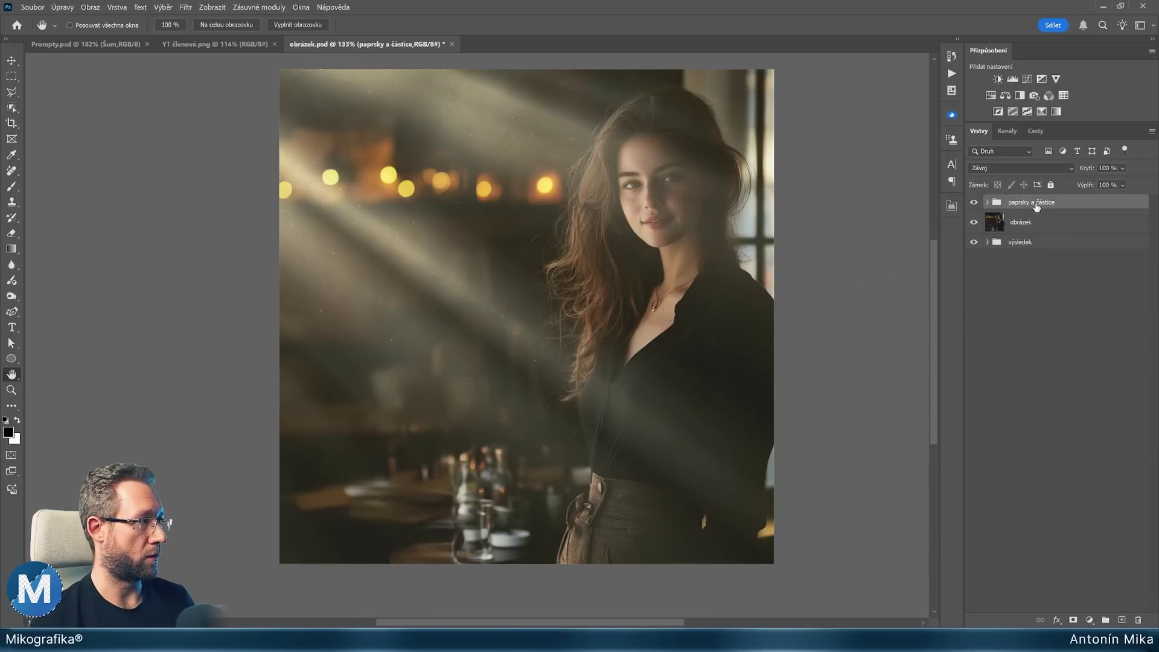
{"action": "key", "text": "8"}
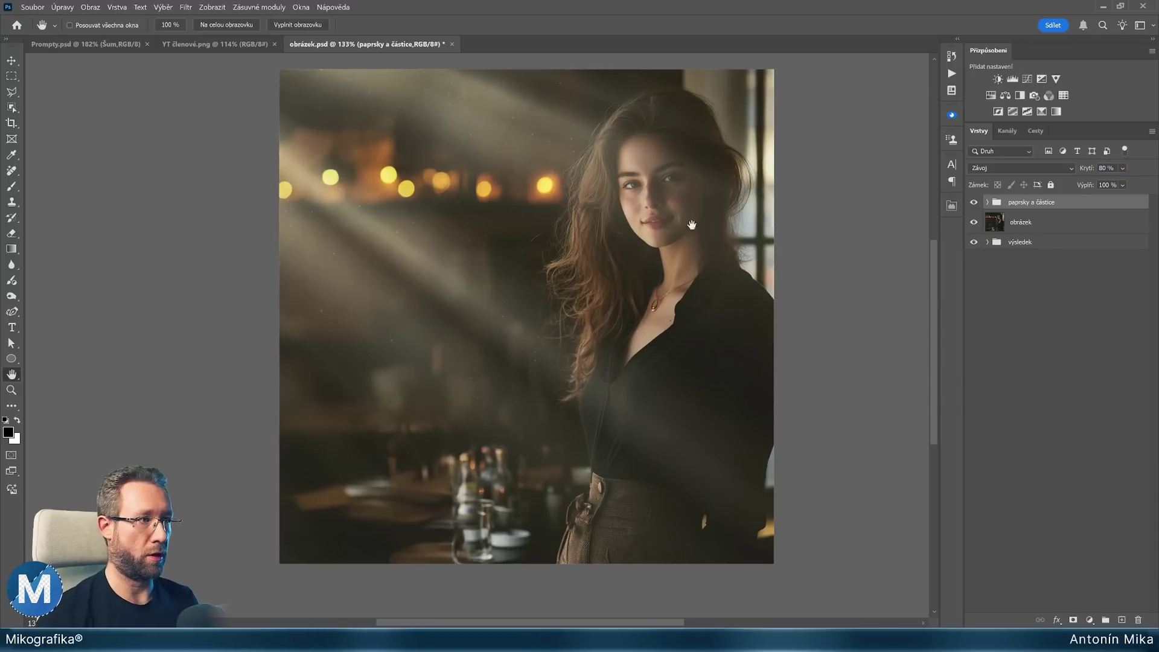
{"action": "left_click_drag", "start_coordinate": [639, 226], "coordinate": [642, 229]}
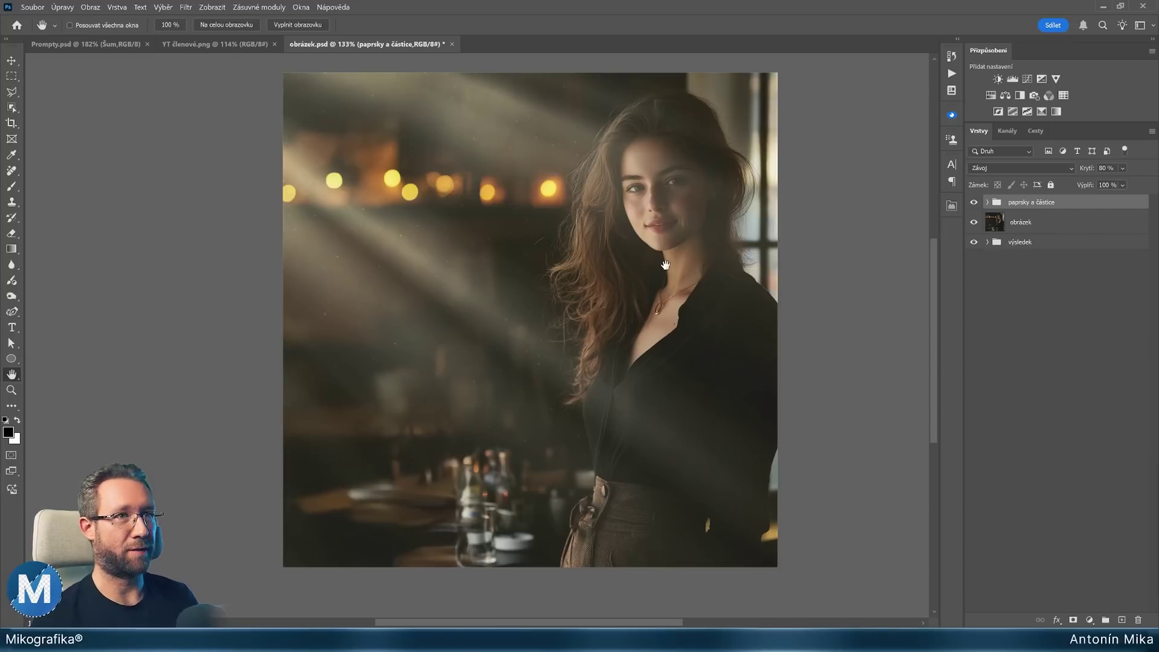
Select the portrait's highlights with Color Range, widening the Range to 168.
{"action": "left_click", "coordinate": [162, 8]}
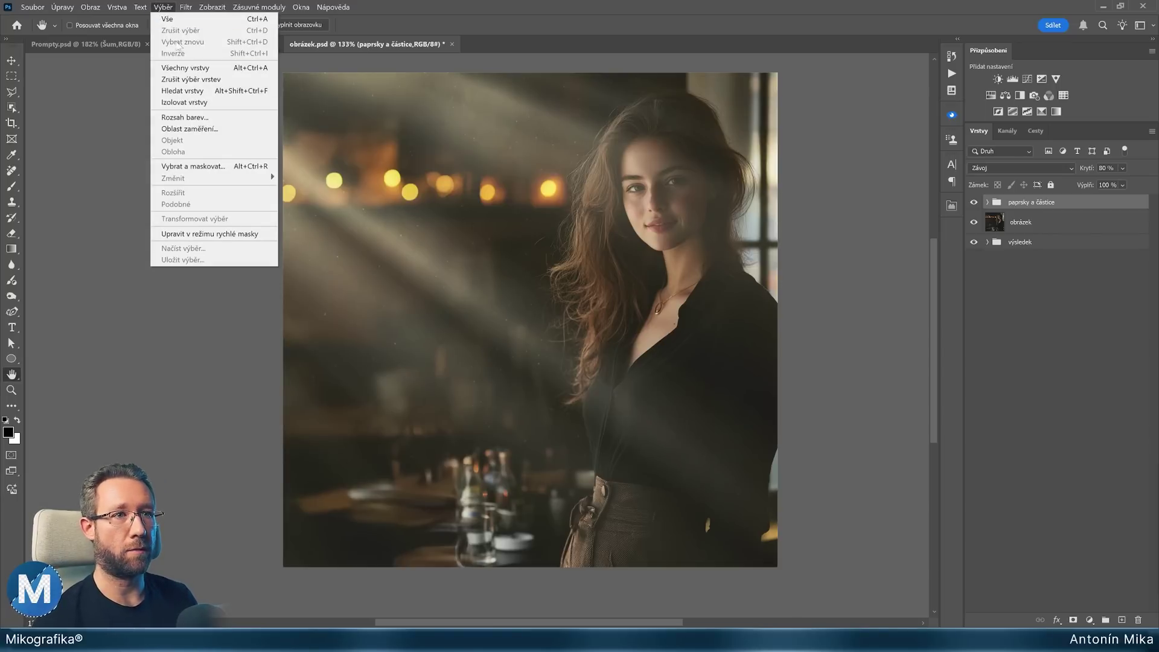
{"action": "left_click", "coordinate": [195, 119]}
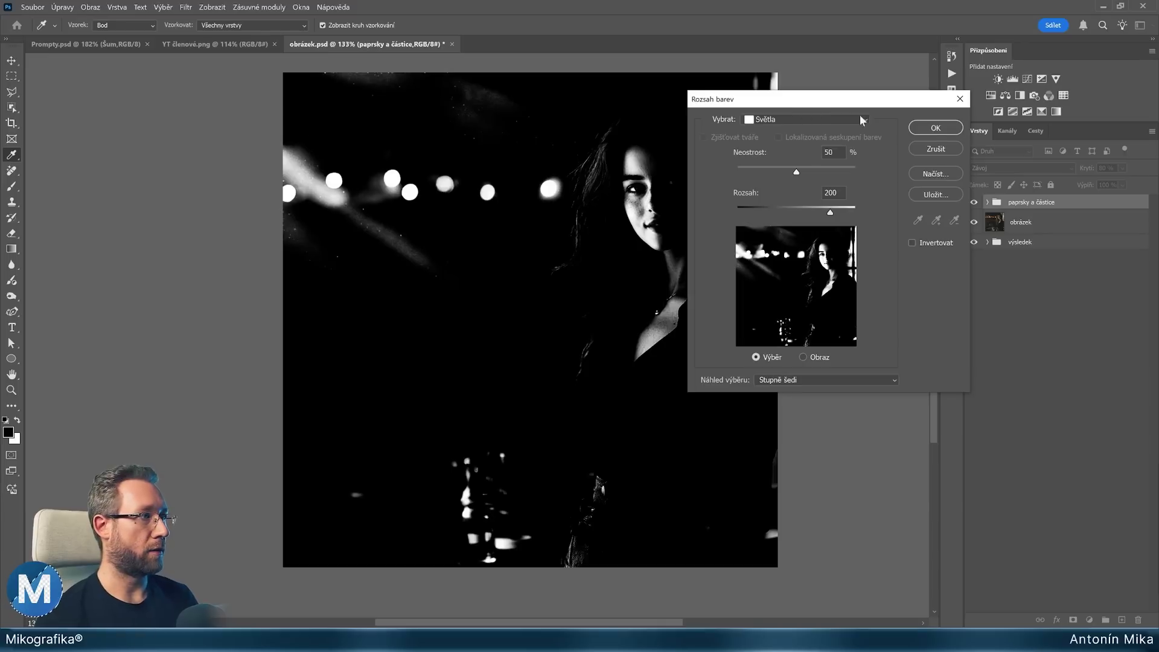
{"action": "mouse_move", "coordinate": [806, 103]}
{"action": "left_mouse_down"}
{"action": "mouse_move", "coordinate": [897, 236]}
{"action": "mouse_move", "coordinate": [869, 234]}
{"action": "mouse_move", "coordinate": [844, 214]}
{"action": "left_mouse_up"}
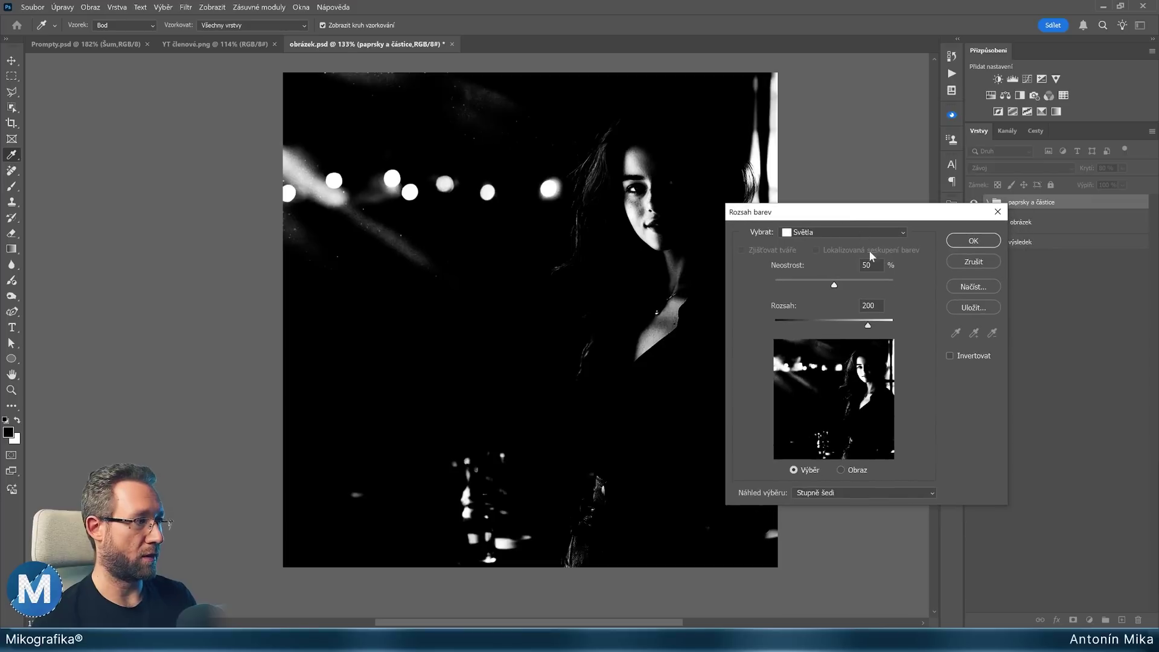
{"action": "left_click_drag", "start_coordinate": [867, 326], "coordinate": [854, 329]}
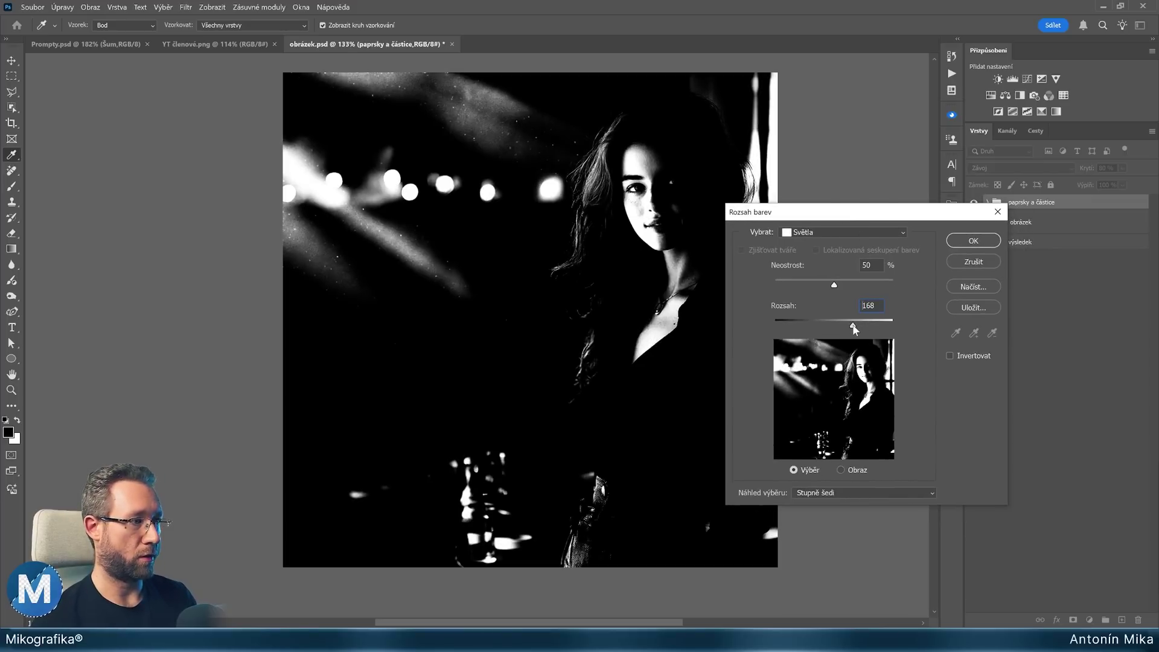
{"action": "left_click", "coordinate": [971, 241]}
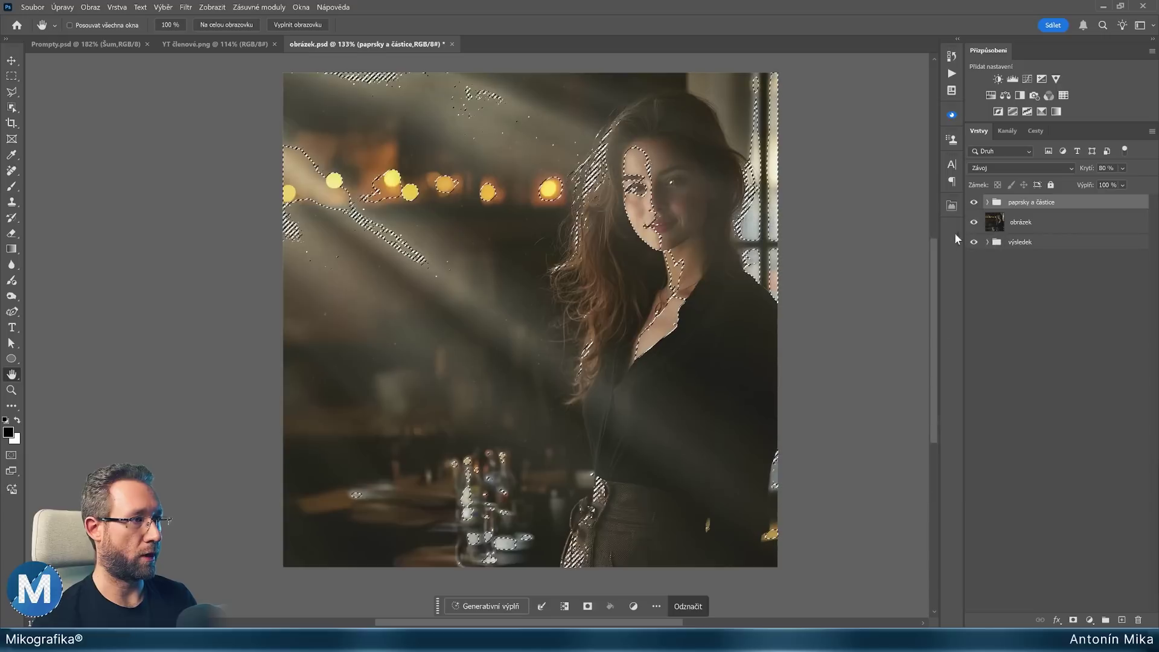
Add a masked Křivky 5 Curves layer and raise the curve midpoint to brighten highlights.
{"action": "left_click", "coordinate": [1027, 78]}
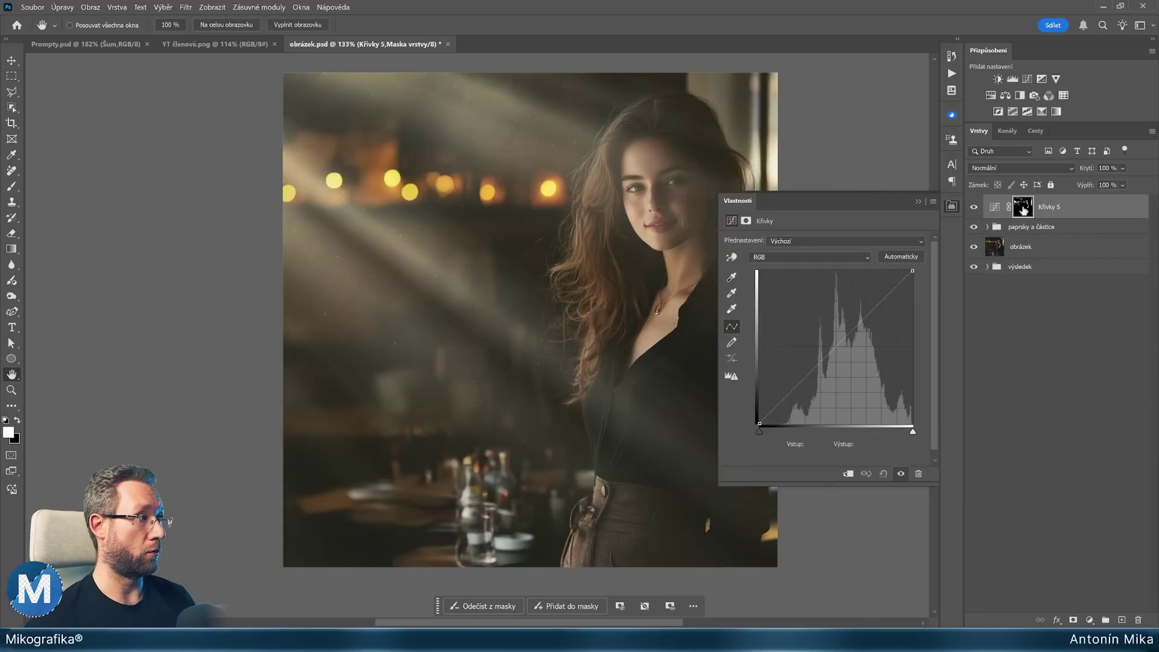
{"action": "left_click", "coordinate": [1023, 208], "text": "alt"}
{"action": "left_click", "coordinate": [1023, 208], "text": "alt"}
{"action": "left_click_drag", "start_coordinate": [570, 222], "coordinate": [508, 227]}
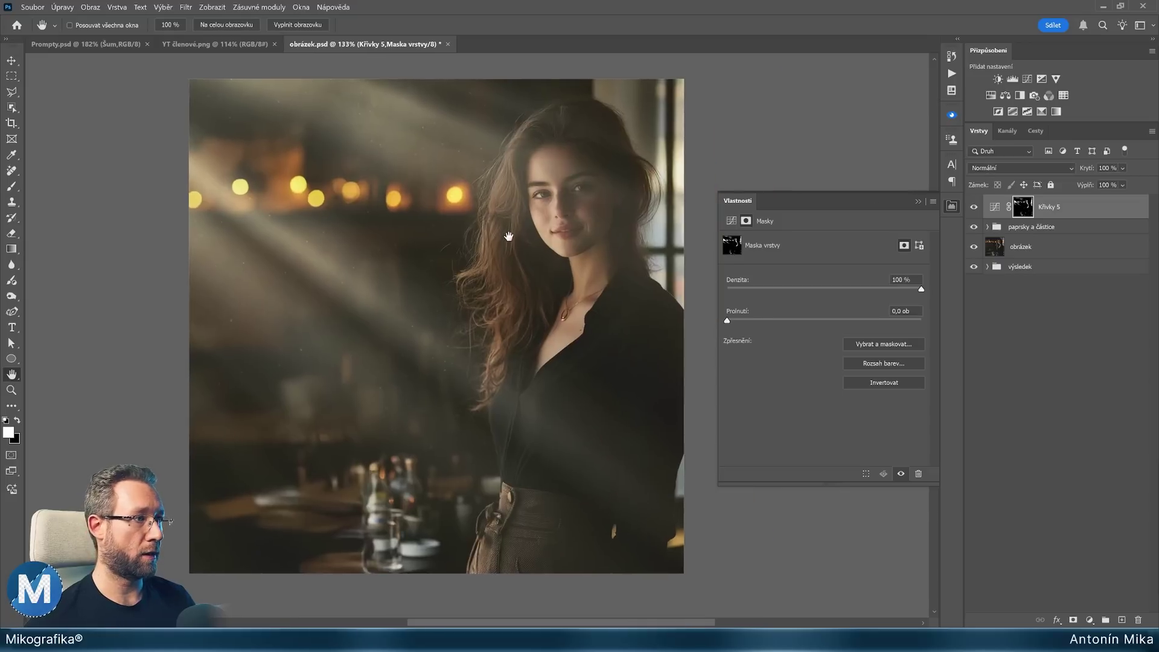
{"action": "left_click", "coordinate": [994, 207]}
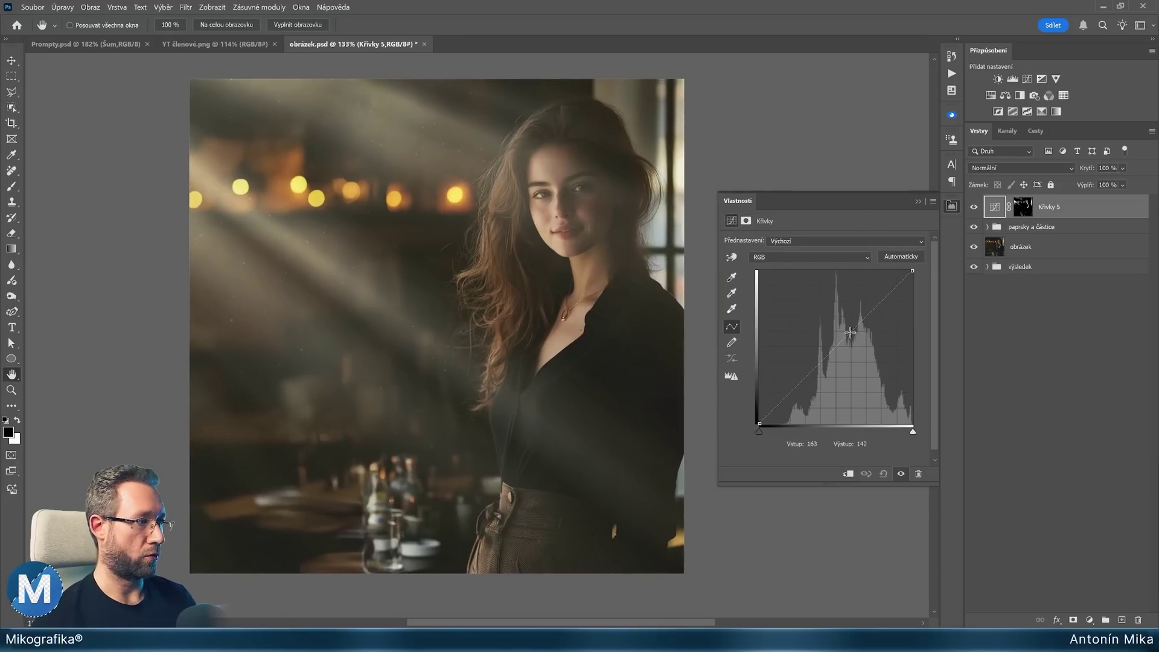
{"action": "left_click_drag", "start_coordinate": [827, 355], "coordinate": [825, 322]}
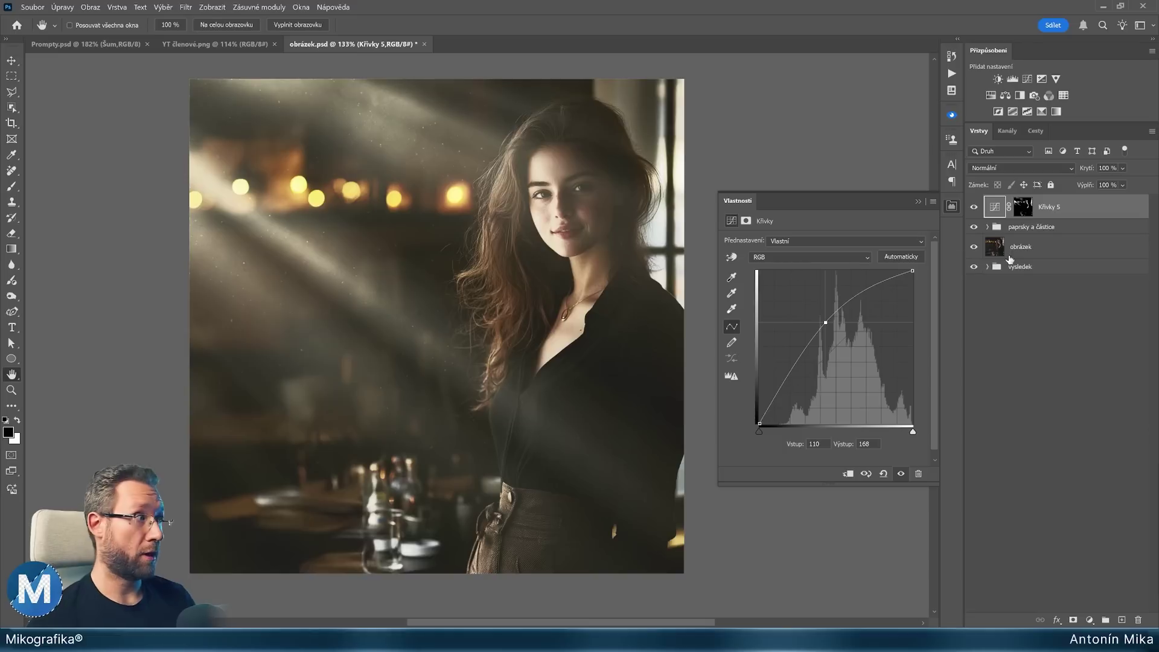
{"action": "left_click", "coordinate": [974, 207]}
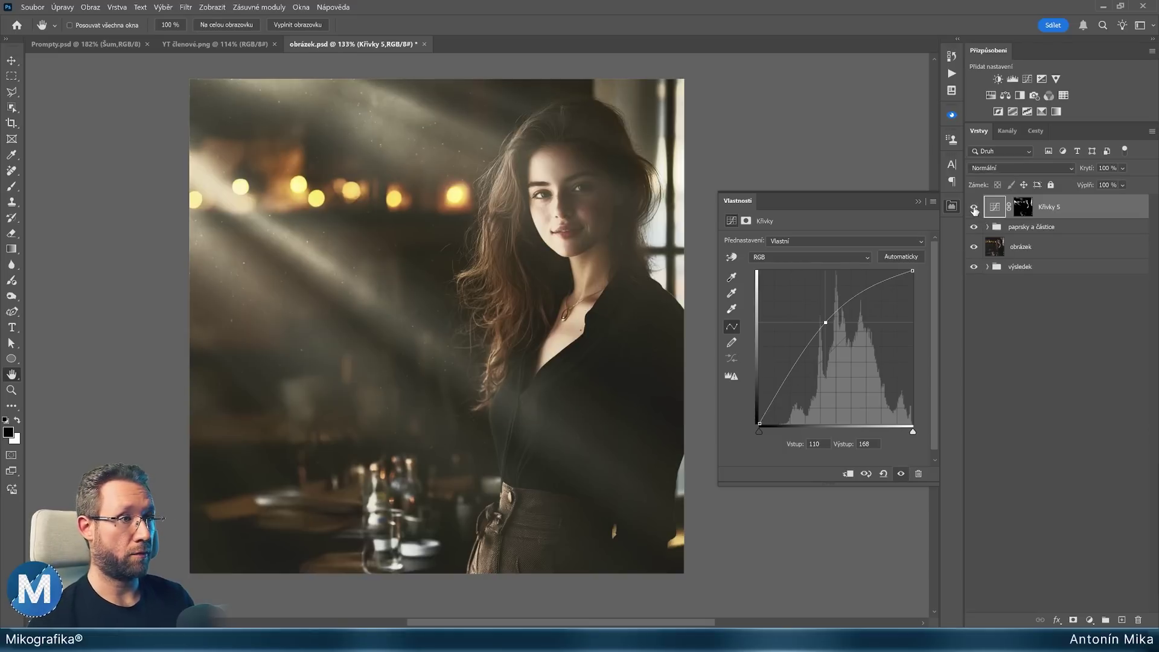
{"action": "left_click", "coordinate": [974, 207]}
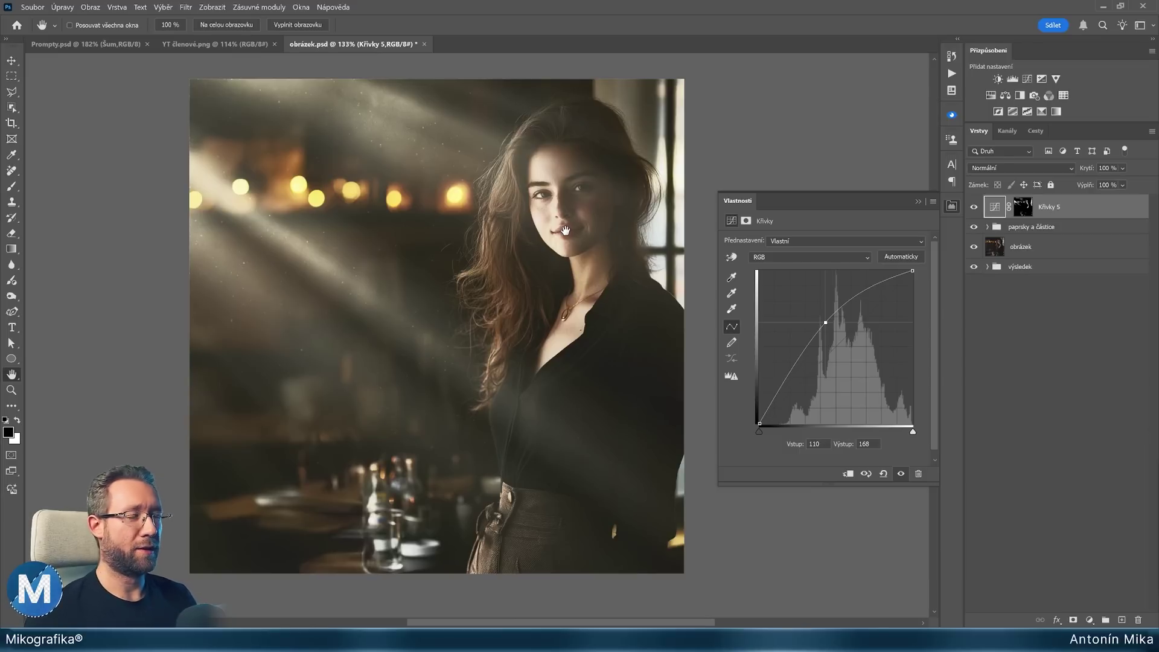
{"action": "left_click", "coordinate": [950, 207]}
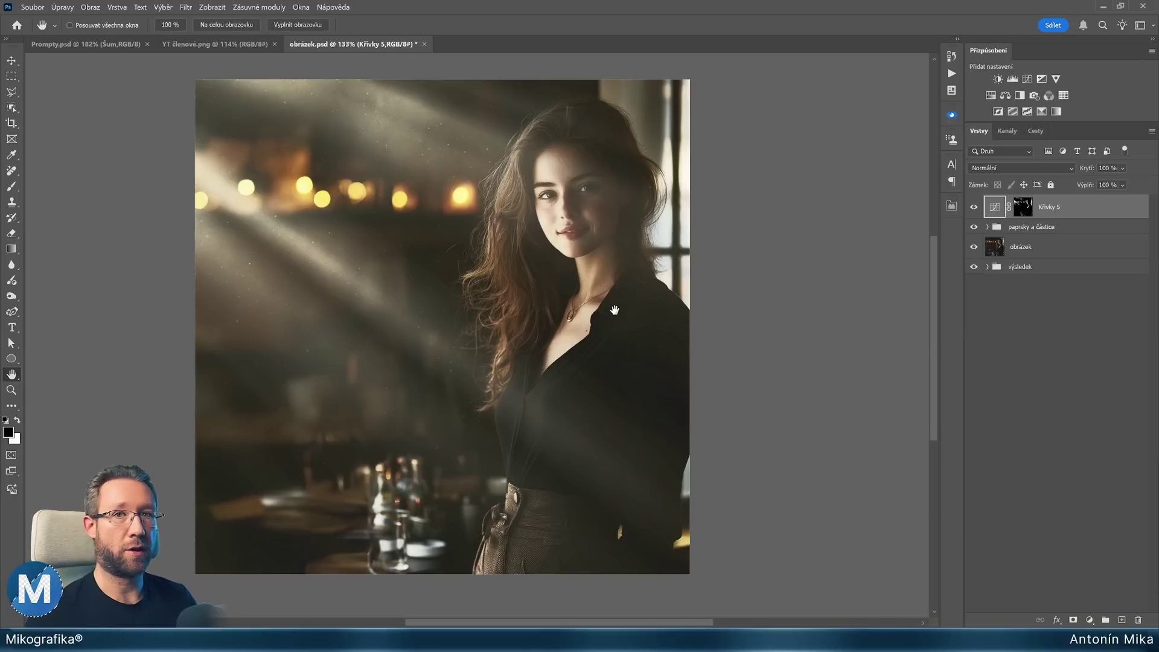
Feather the Křivky 5 layer mask to about 23 px, checking its softness in mask view.
{"action": "left_click", "coordinate": [1022, 207]}
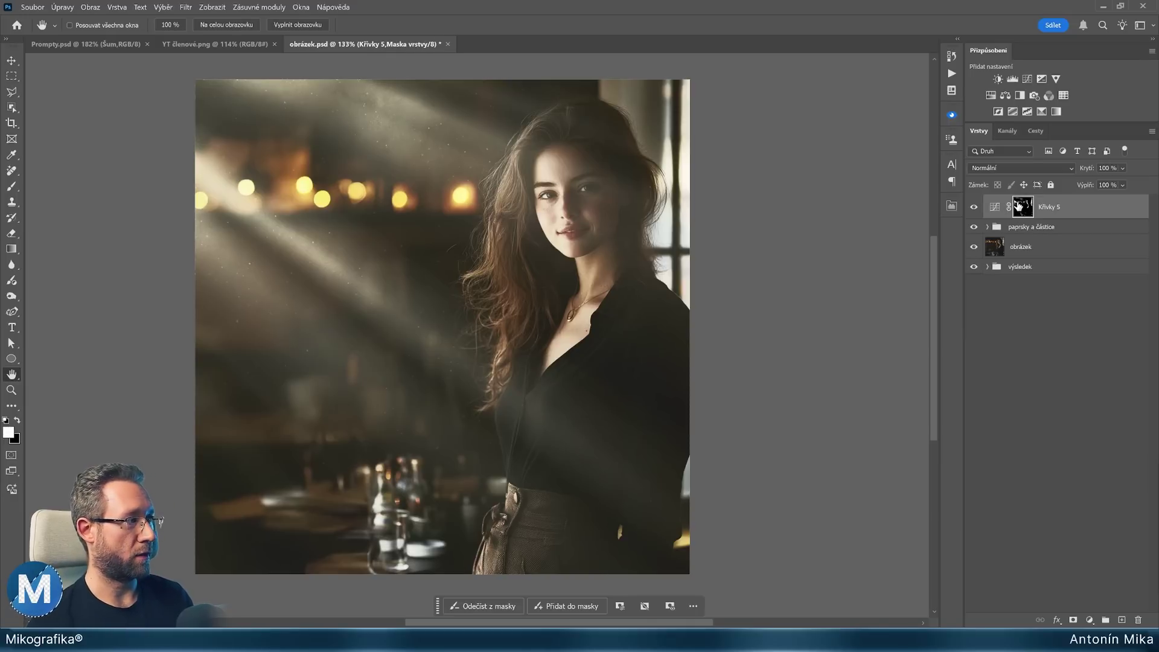
{"action": "double_click", "coordinate": [1019, 208]}
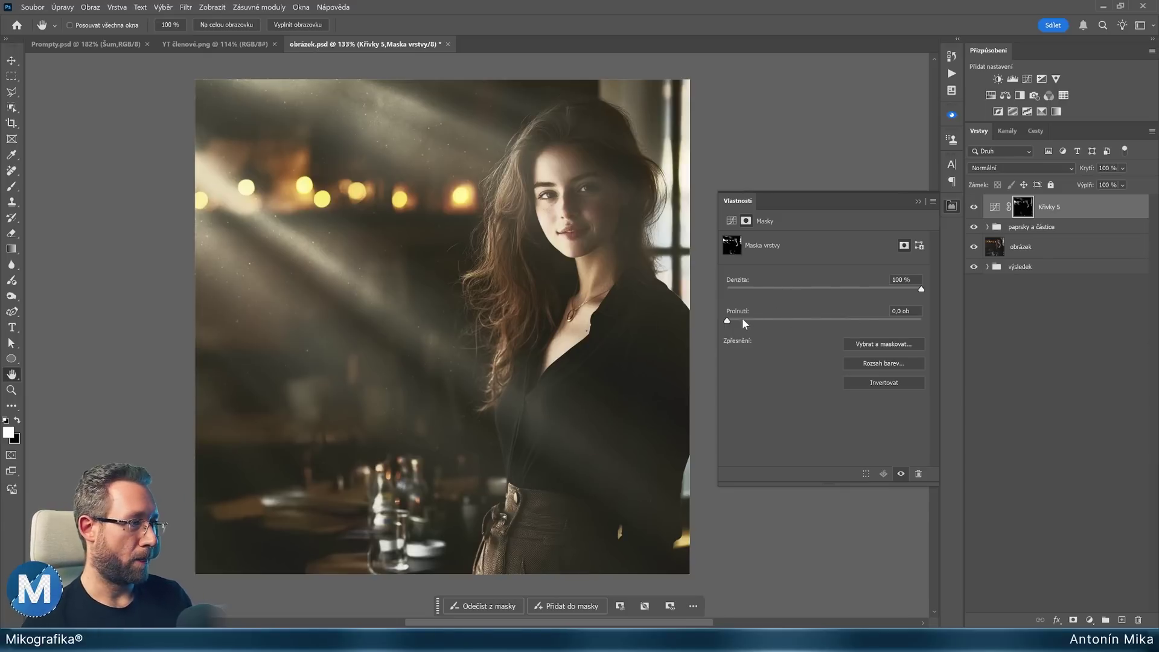
{"action": "left_click_drag", "start_coordinate": [744, 323], "coordinate": [751, 322]}
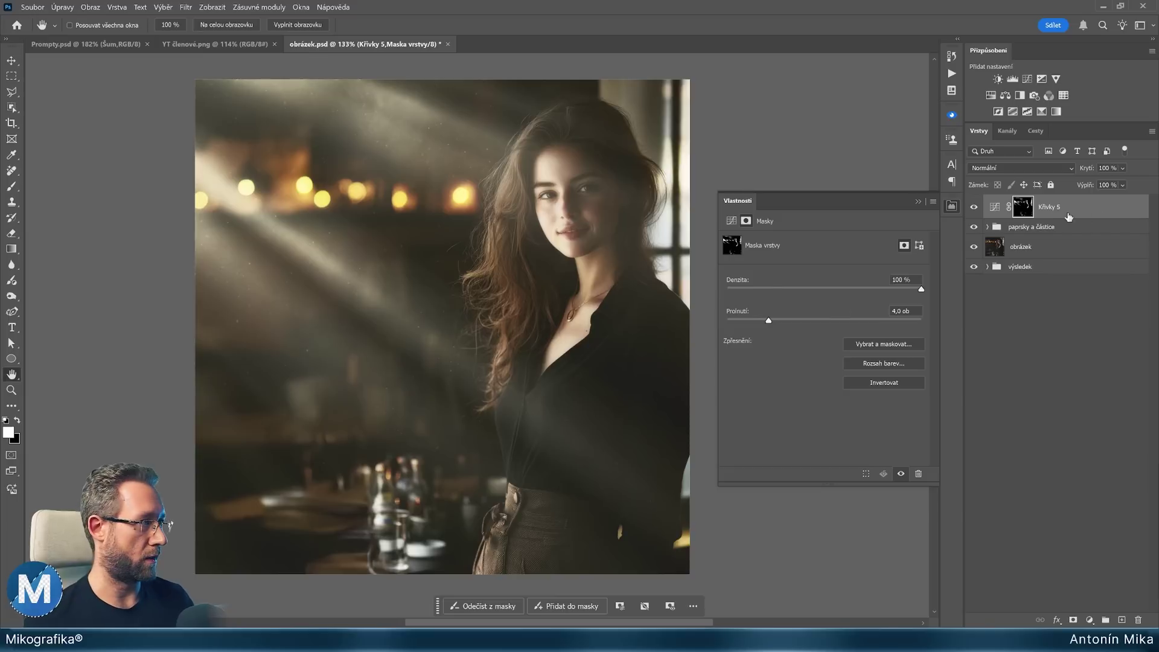
{"action": "left_click", "coordinate": [1024, 210], "text": "alt"}
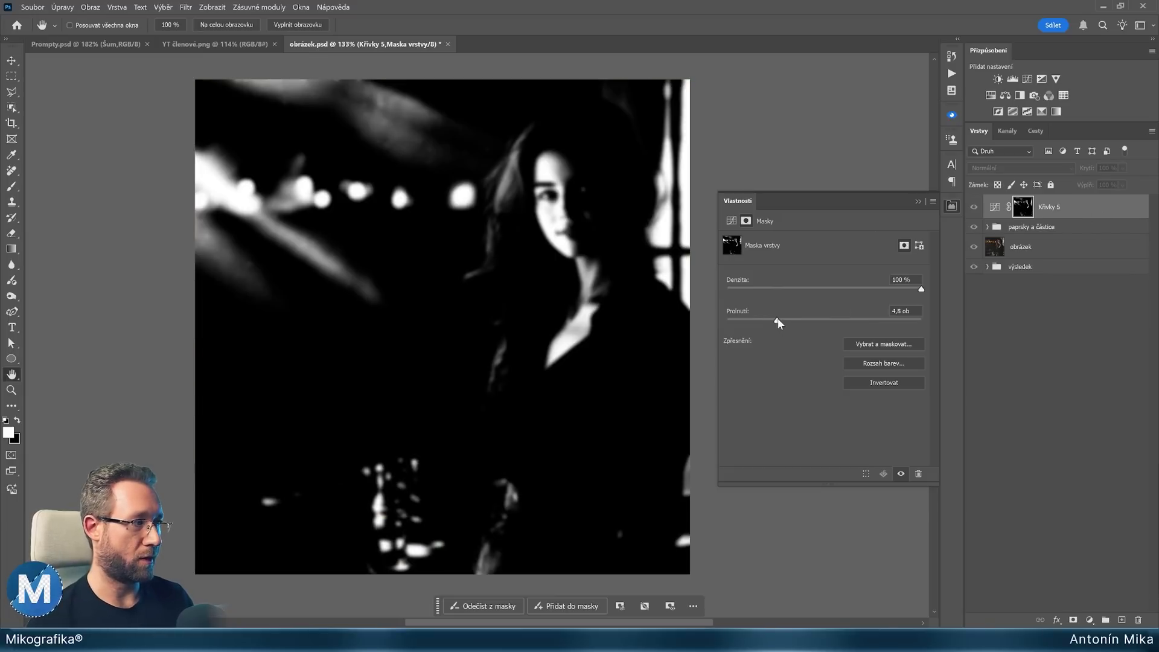
{"action": "left_click_drag", "start_coordinate": [769, 320], "coordinate": [815, 325]}
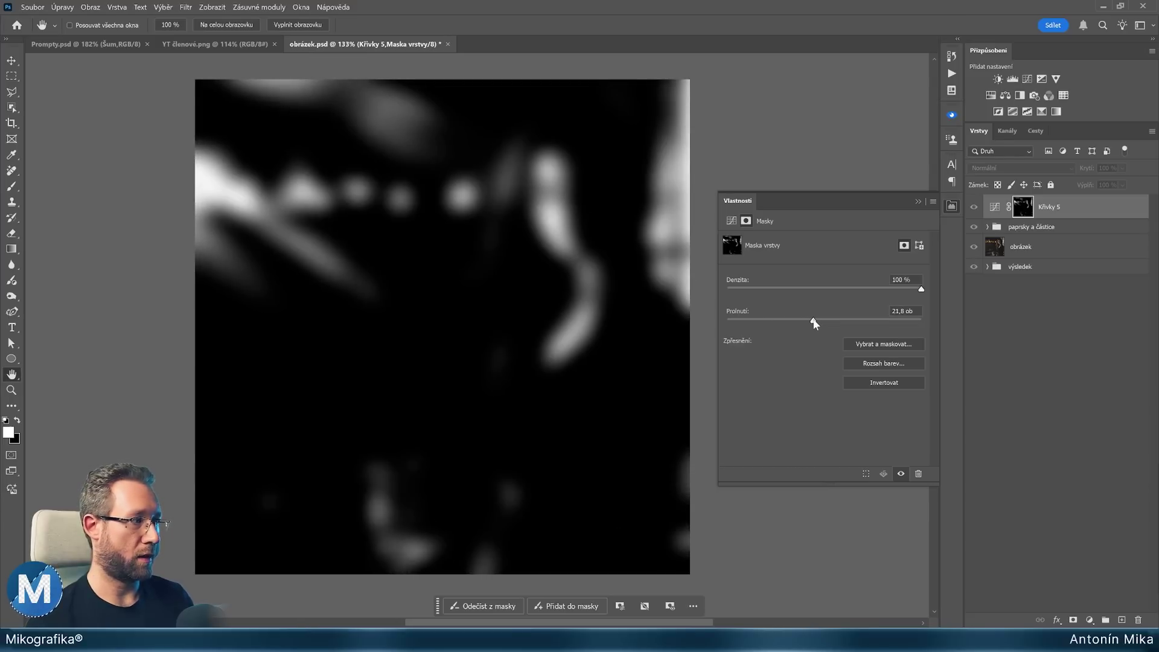
{"action": "left_click", "coordinate": [951, 206]}
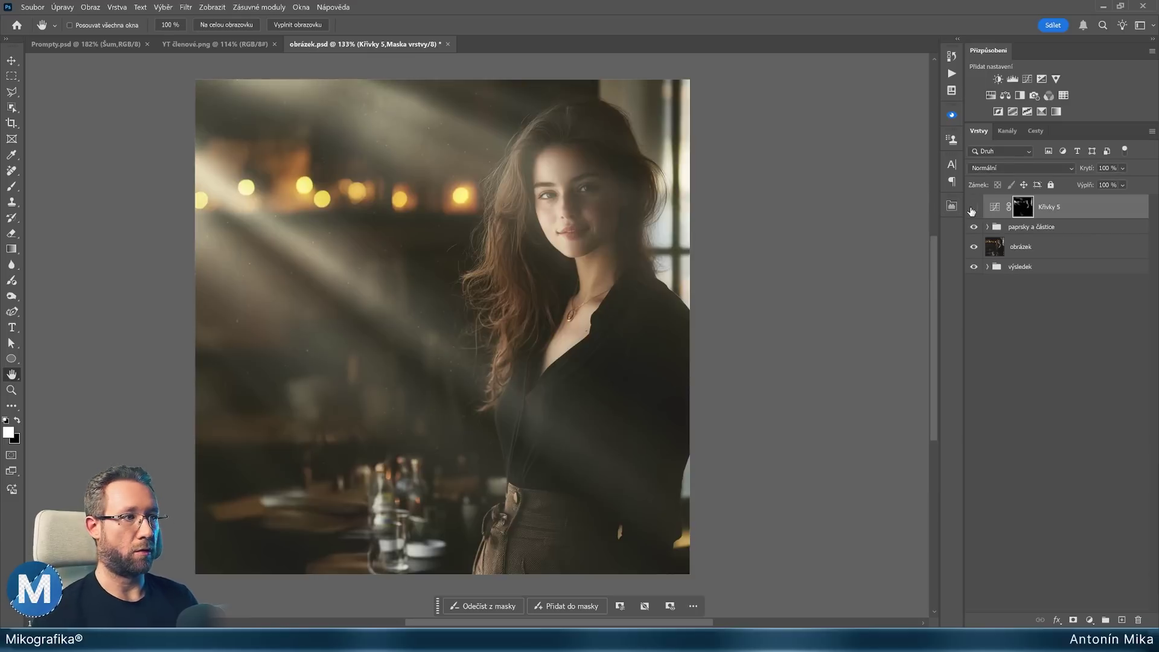
Toggle the Křivky 5 highlight brightening off and on repeatedly to compare.
{"action": "left_click", "coordinate": [972, 210]}
{"action": "left_click", "coordinate": [972, 210]}
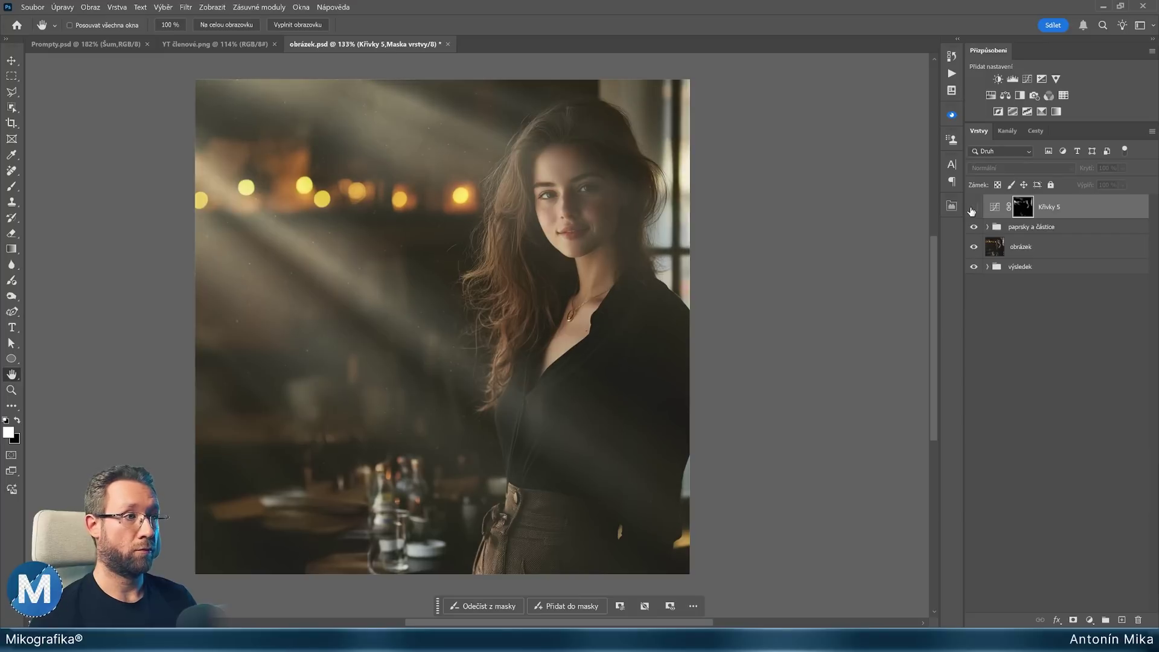
{"action": "left_click", "coordinate": [972, 209]}
{"action": "left_click", "coordinate": [972, 209]}
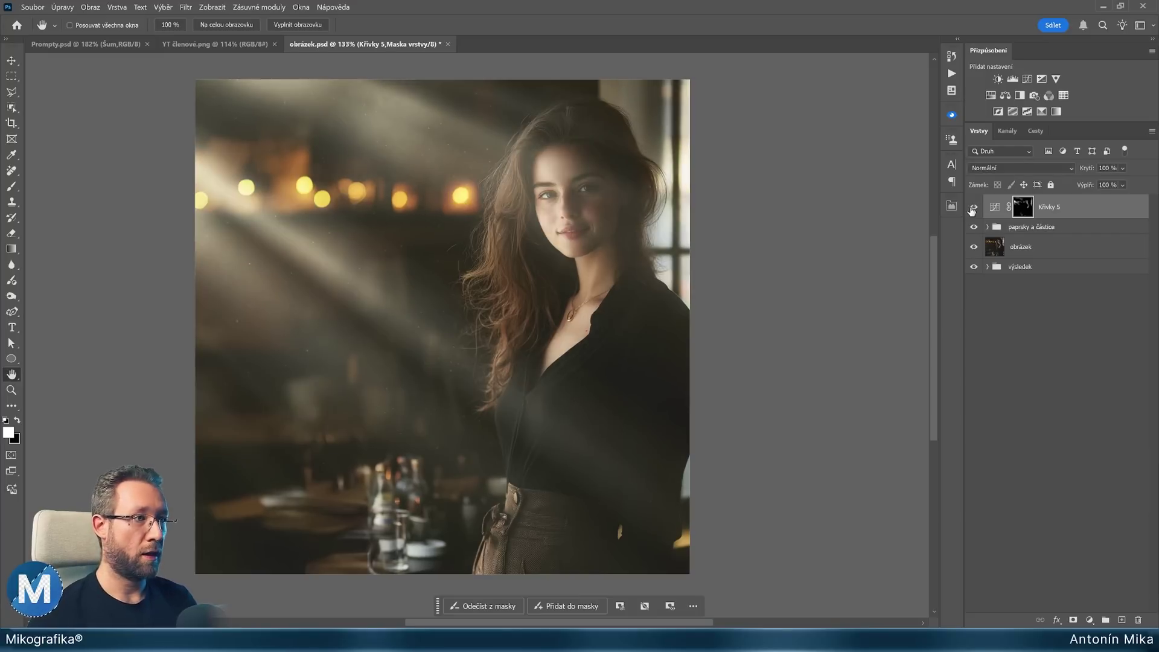
{"action": "left_click", "coordinate": [972, 209]}
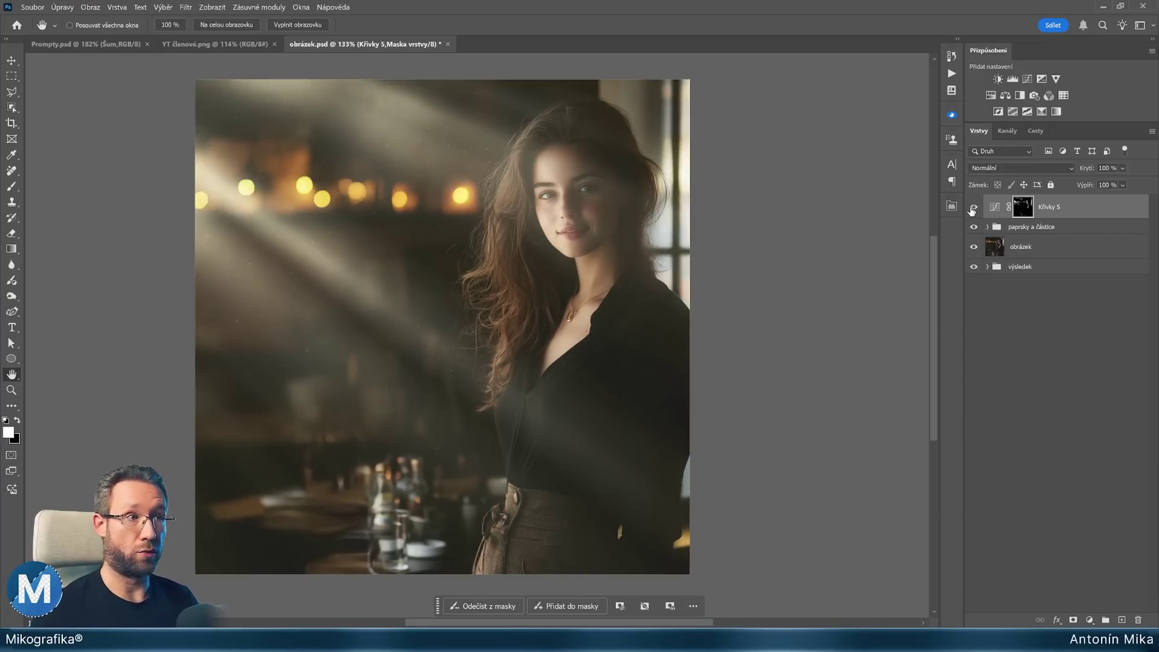
{"action": "left_click", "coordinate": [973, 208]}
{"action": "left_click", "coordinate": [972, 209]}
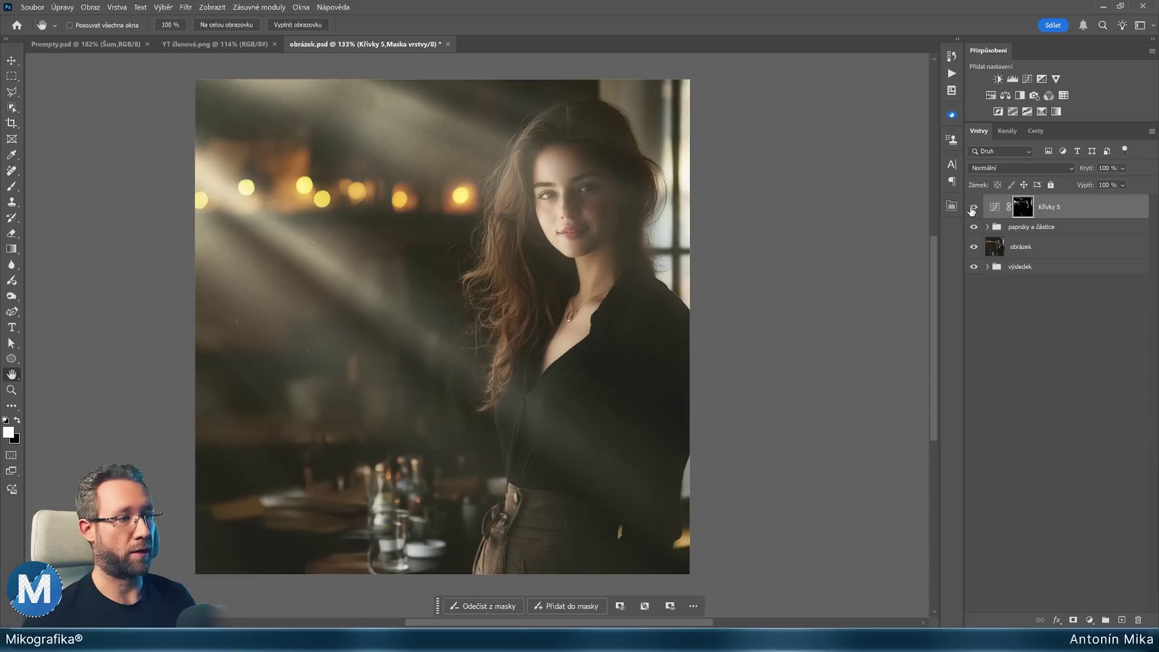
{"action": "left_click", "coordinate": [973, 209]}
{"action": "left_click", "coordinate": [972, 209]}
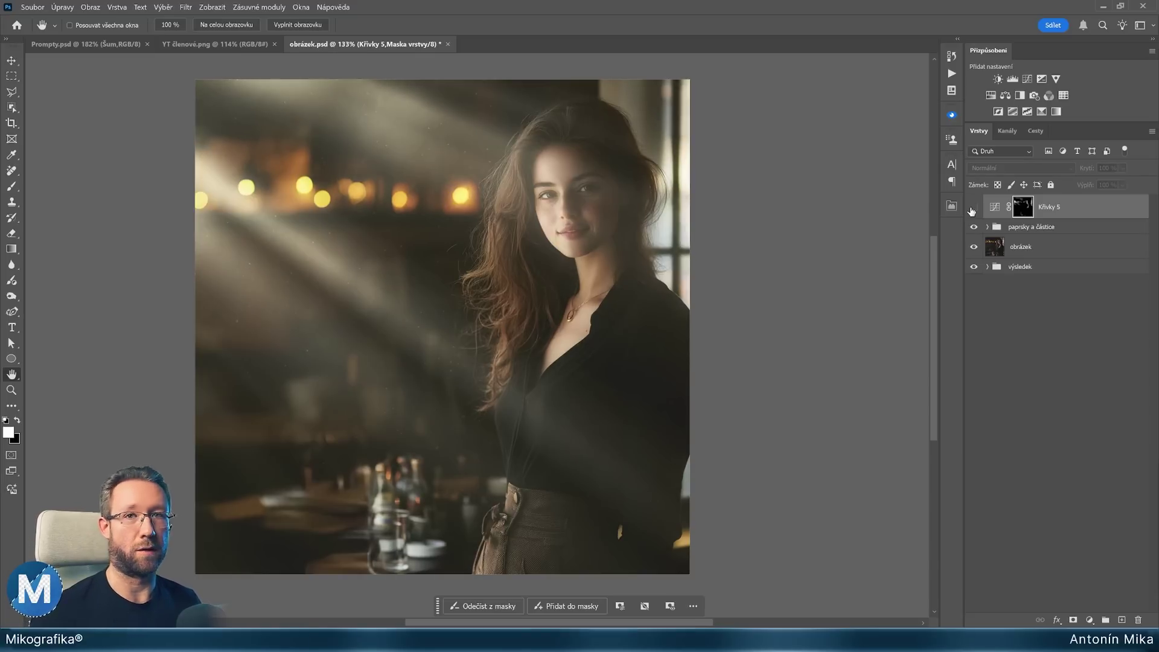
Compare the bare obrázek portrait with the finished effects, then switch to YT členové.png.
{"action": "left_click", "coordinate": [972, 209]}
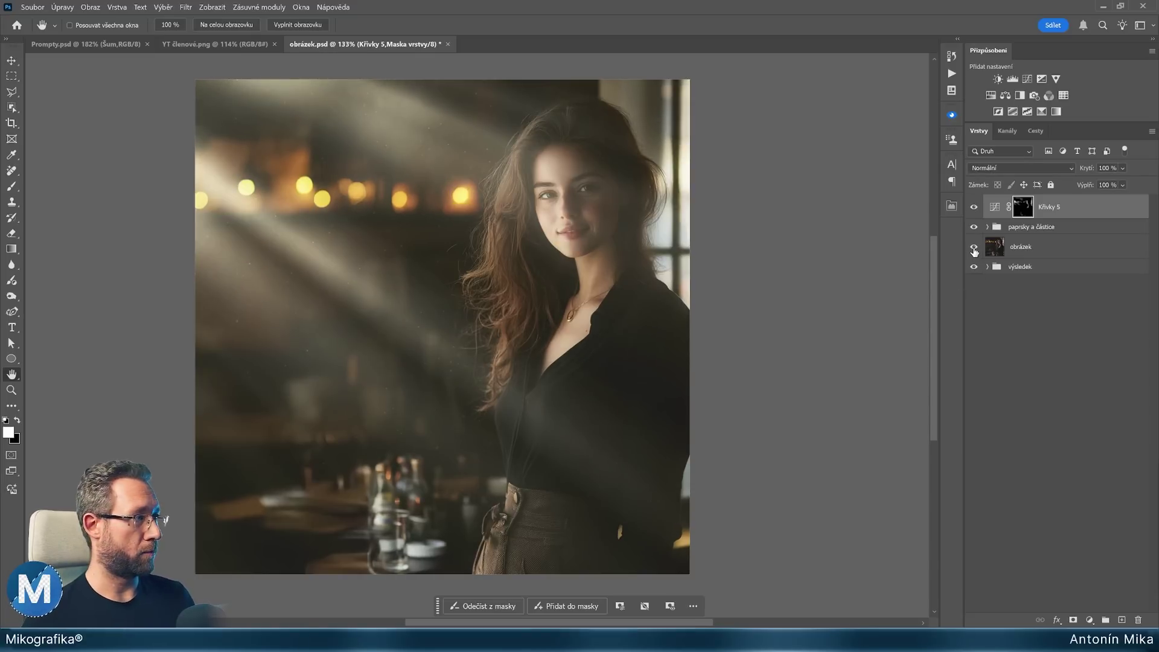
{"action": "left_click", "coordinate": [973, 248], "text": "alt"}
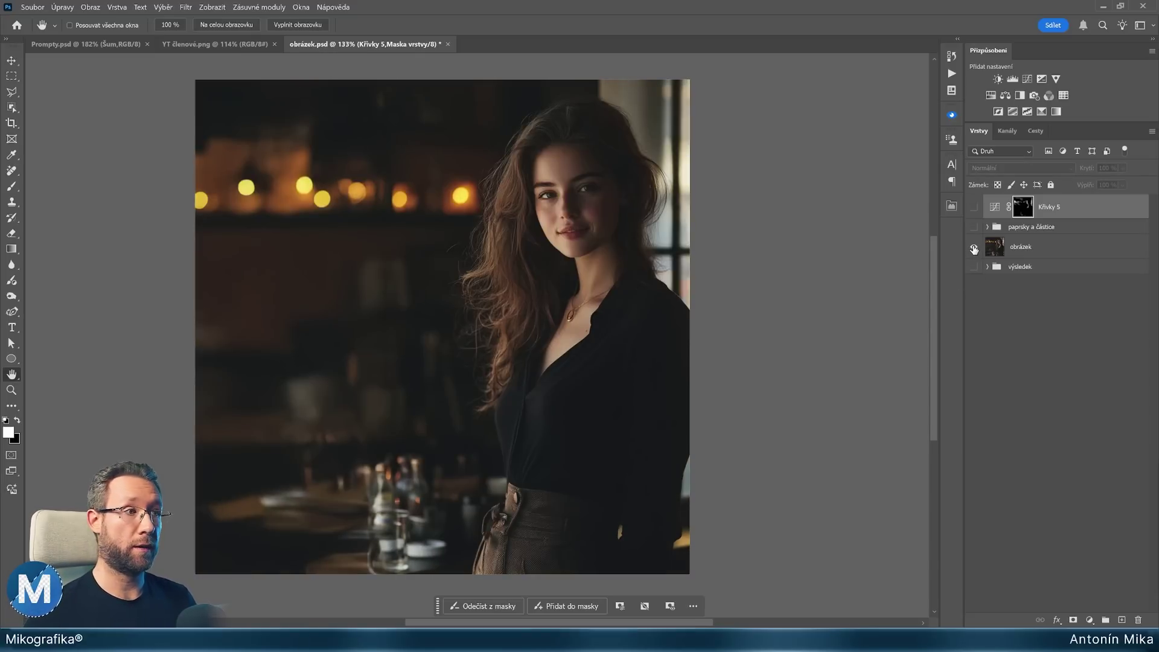
{"action": "left_click", "coordinate": [974, 248], "text": "alt"}
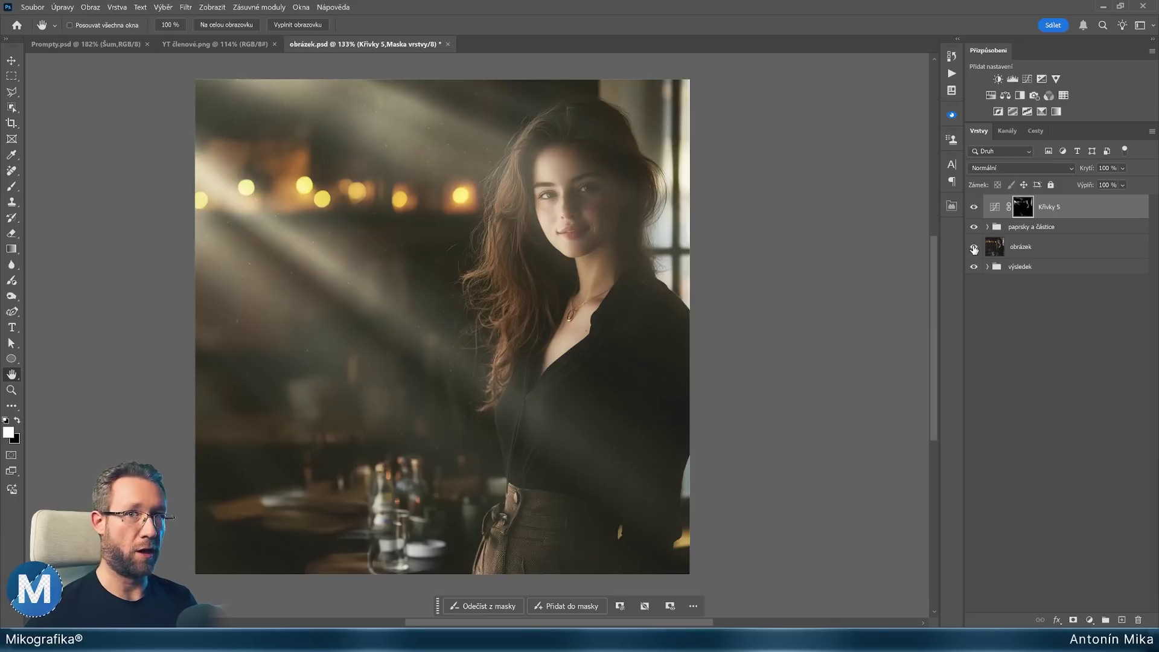
{"action": "left_click", "coordinate": [974, 247], "text": "alt"}
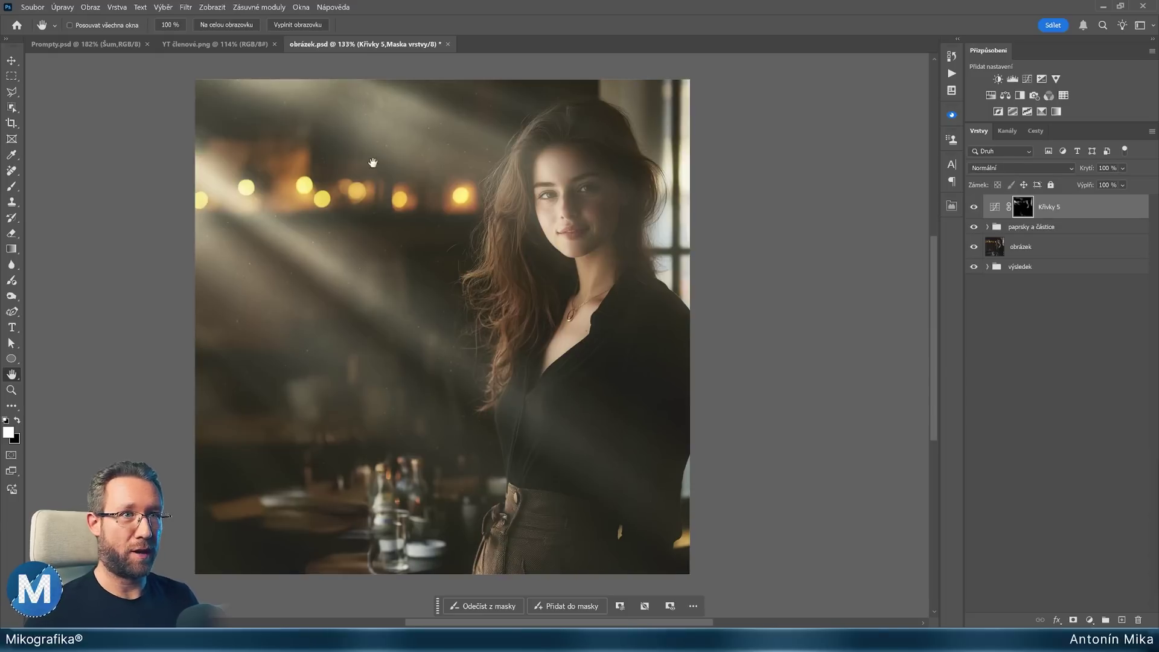
{"action": "left_click", "coordinate": [228, 44]}
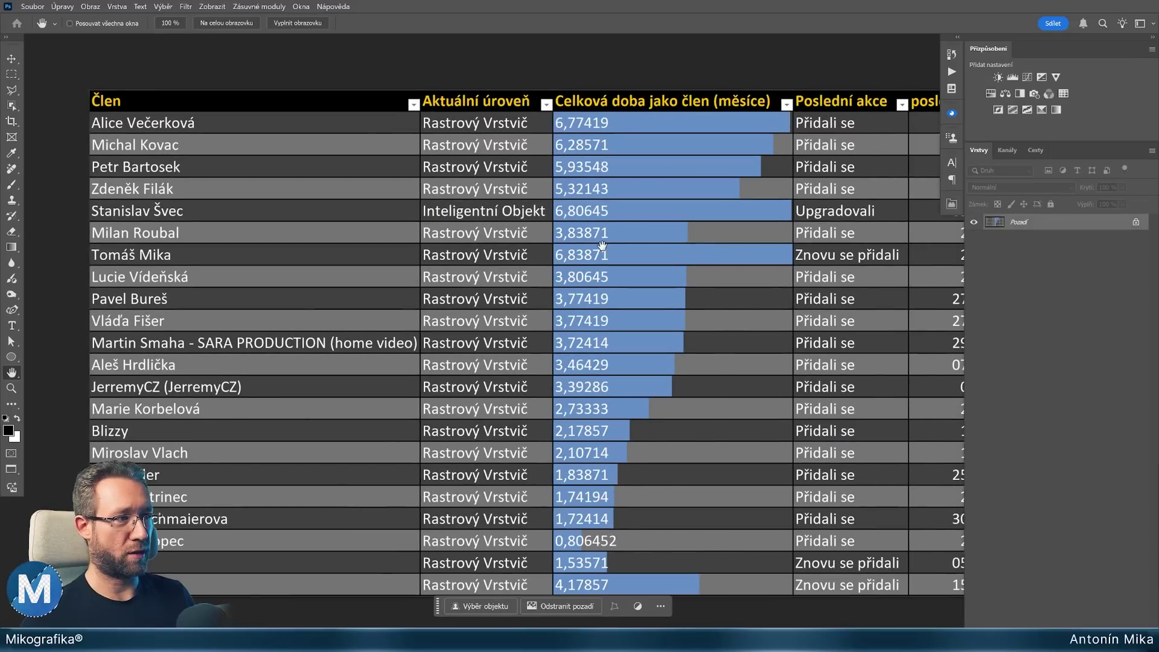
Show the YT členové members table full-screen and pan it fully into view.
{"action": "key", "text": "f"}
{"action": "key", "text": "f"}
{"action": "mouse_move", "coordinate": [482, 284]}
{"action": "left_mouse_down"}
{"action": "mouse_move", "coordinate": [535, 227]}
{"action": "mouse_move", "coordinate": [560, 222]}
{"action": "left_mouse_up"}
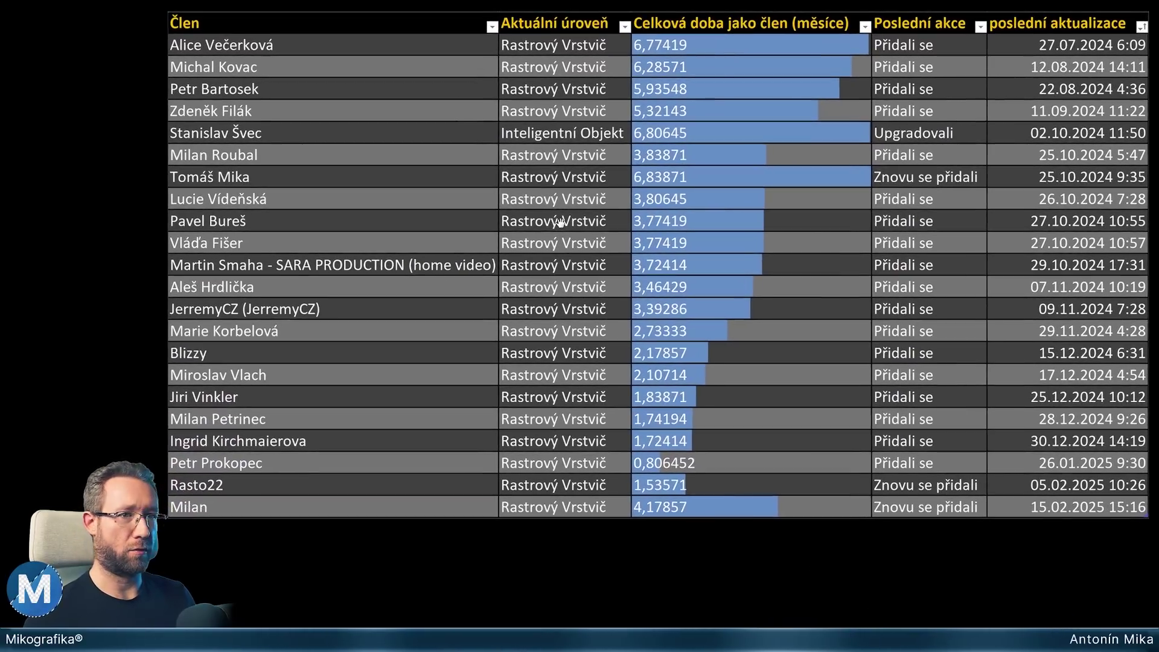